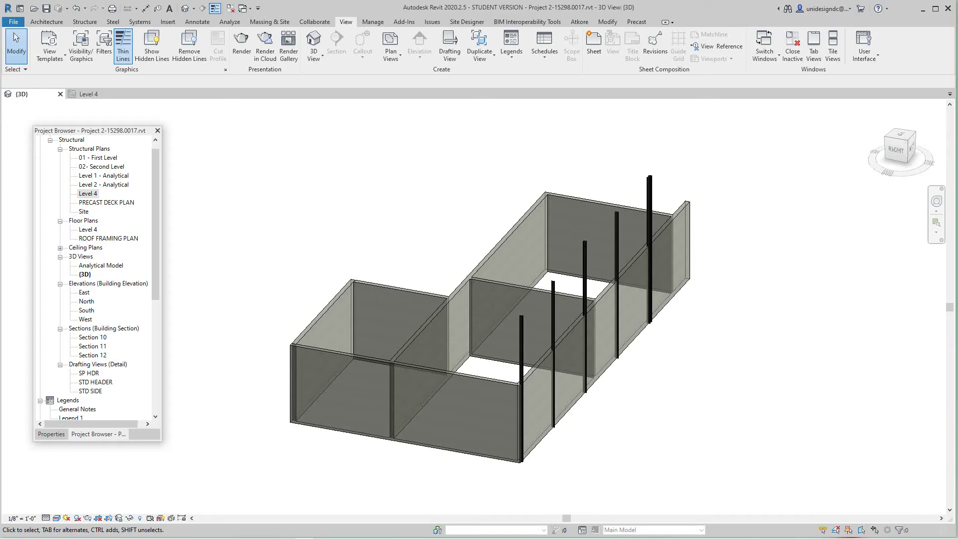
Open the Level 4 structural plan
{"action": "scroll", "coordinate": [617, 430], "scroll_direction": "up", "scroll_amount": 1}
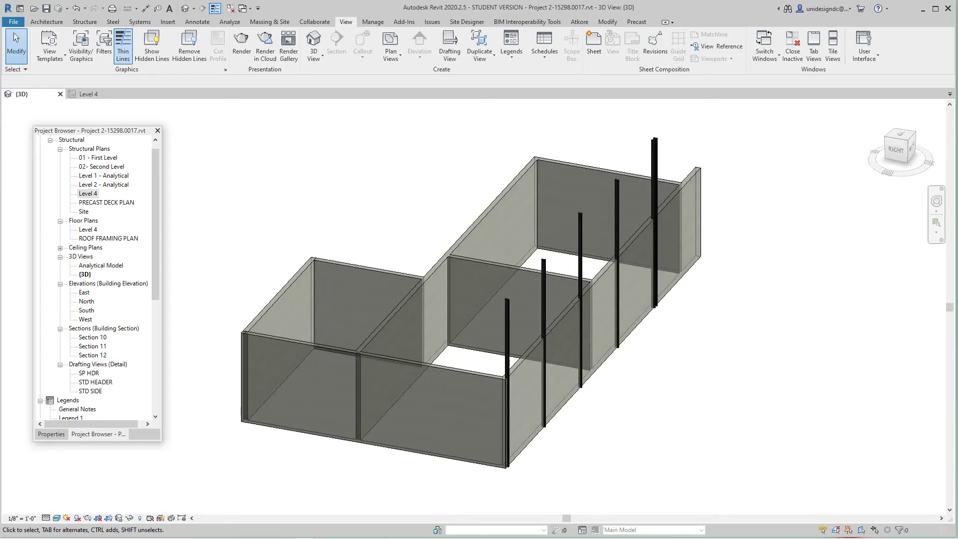
{"action": "middle_click_drag", "start_coordinate": [414, 319], "coordinate": [588, 367], "text": "shift"}
{"action": "mouse_move", "coordinate": [380, 299]}
{"action": "middle_mouse_down", "text": "shift"}
{"action": "mouse_move", "coordinate": [474, 299]}
{"action": "mouse_move", "coordinate": [464, 297]}
{"action": "mouse_move", "coordinate": [561, 315]}
{"action": "mouse_move", "coordinate": [409, 299]}
{"action": "mouse_move", "coordinate": [479, 299]}
{"action": "mouse_move", "coordinate": [389, 300]}
{"action": "middle_mouse_up", "text": "shift"}
{"action": "middle_click_drag", "start_coordinate": [394, 362], "coordinate": [430, 361], "text": "shift"}
{"action": "scroll", "coordinate": [353, 405], "scroll_direction": "down", "scroll_amount": 2}
{"action": "scroll", "coordinate": [97, 280], "scroll_direction": "up", "scroll_amount": 1}
{"action": "double_click", "coordinate": [88, 202]}
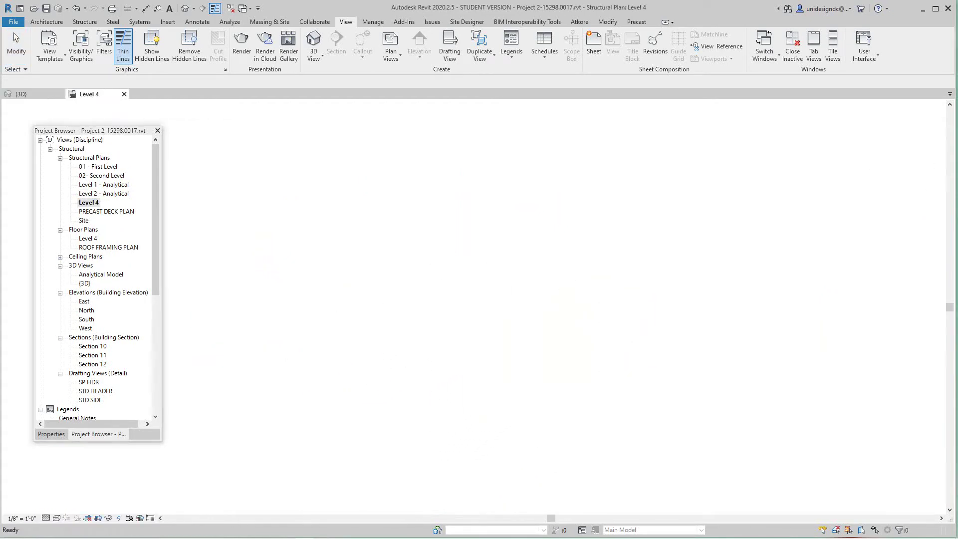
Start a sketched structural beam system on Level 4 and set its elevation from level to 0' 9"
{"action": "middle_click_drag", "start_coordinate": [373, 331], "coordinate": [432, 303]}
{"action": "scroll", "coordinate": [449, 308], "scroll_direction": "up", "scroll_amount": 3}
{"action": "scroll", "coordinate": [400, 301], "scroll_direction": "up", "scroll_amount": 2}
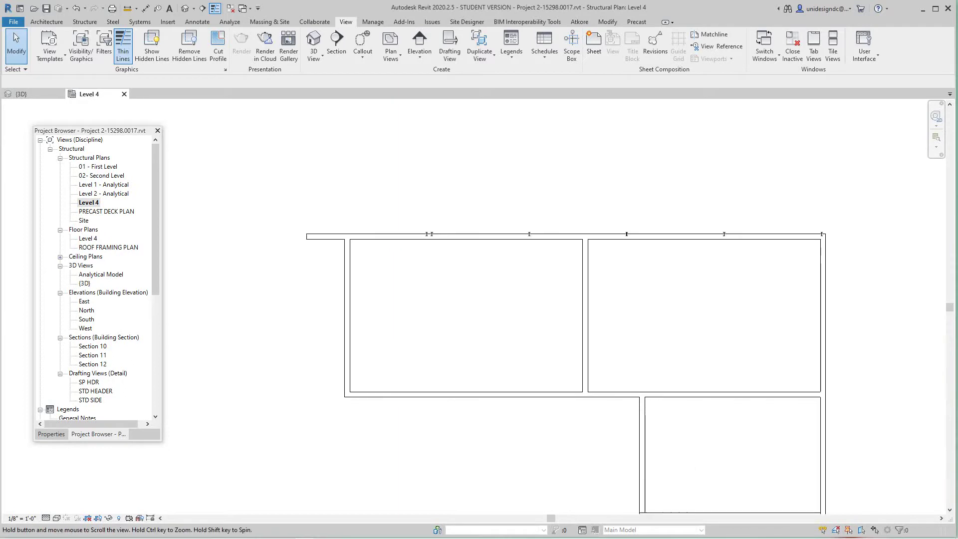
{"action": "scroll", "coordinate": [400, 301], "scroll_direction": "up", "scroll_amount": 1}
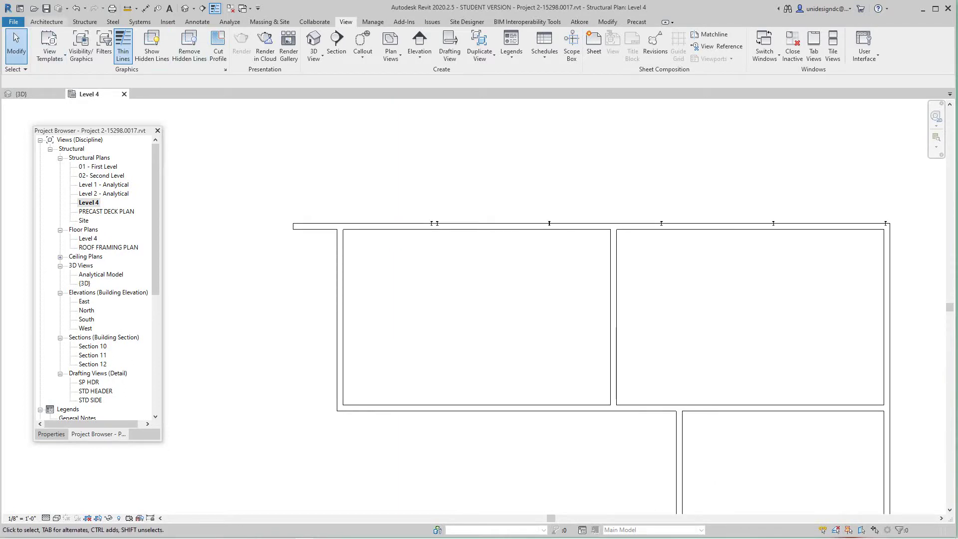
{"action": "left_click", "coordinate": [84, 21]}
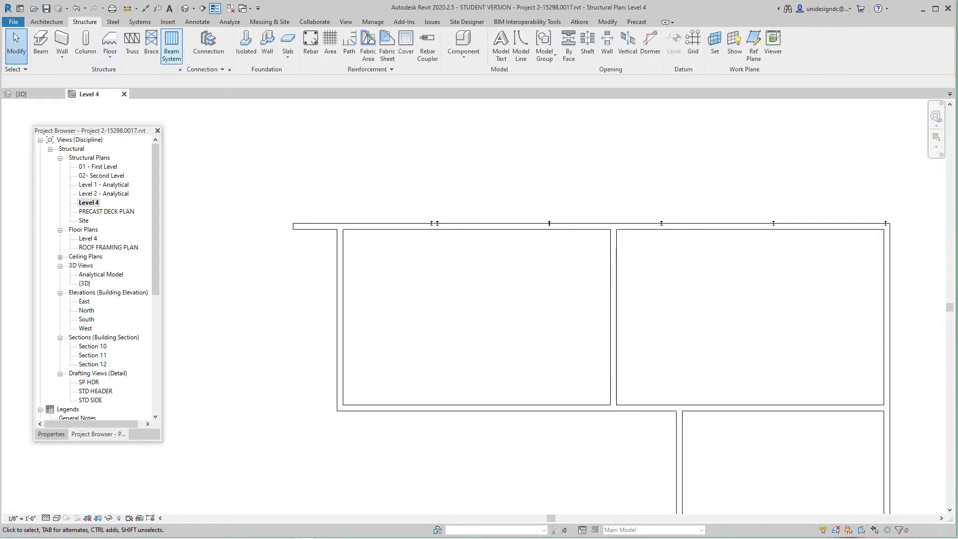
{"action": "left_click", "coordinate": [171, 44]}
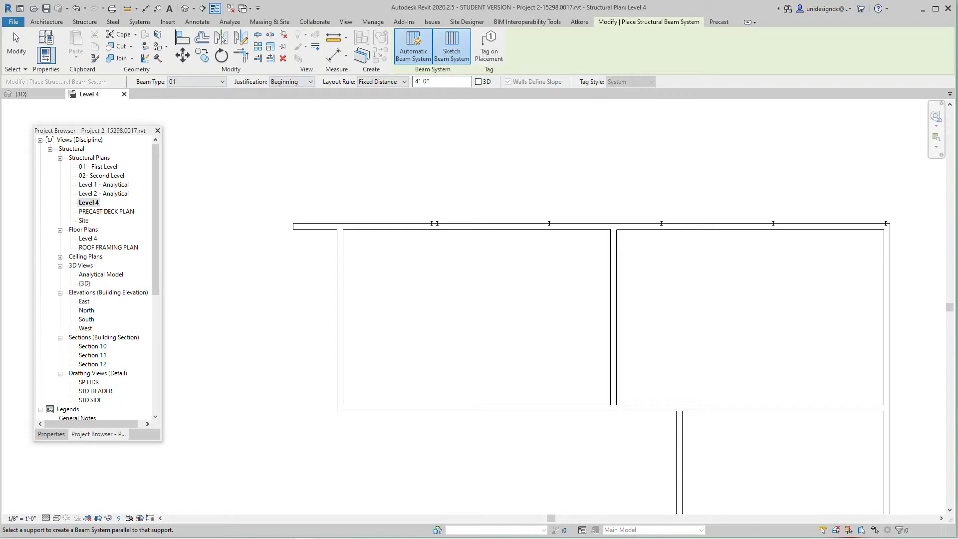
{"action": "left_click", "coordinate": [452, 50]}
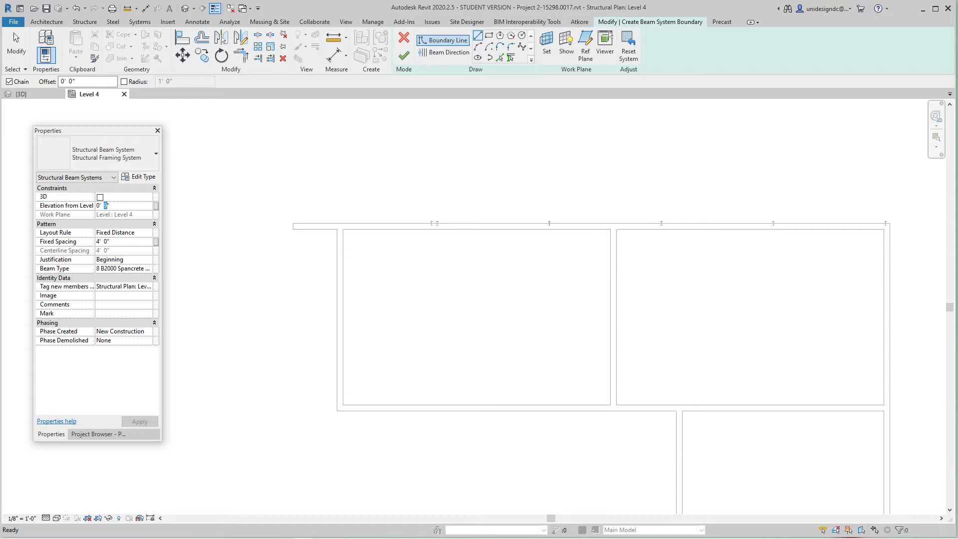
{"action": "type", "text": "9"}
Sketch a rectangular beam system boundary around the upper-left room, snapping opposite corners to the wall centrelines
{"action": "scroll", "coordinate": [222, 321], "scroll_direction": "down", "scroll_amount": 2}
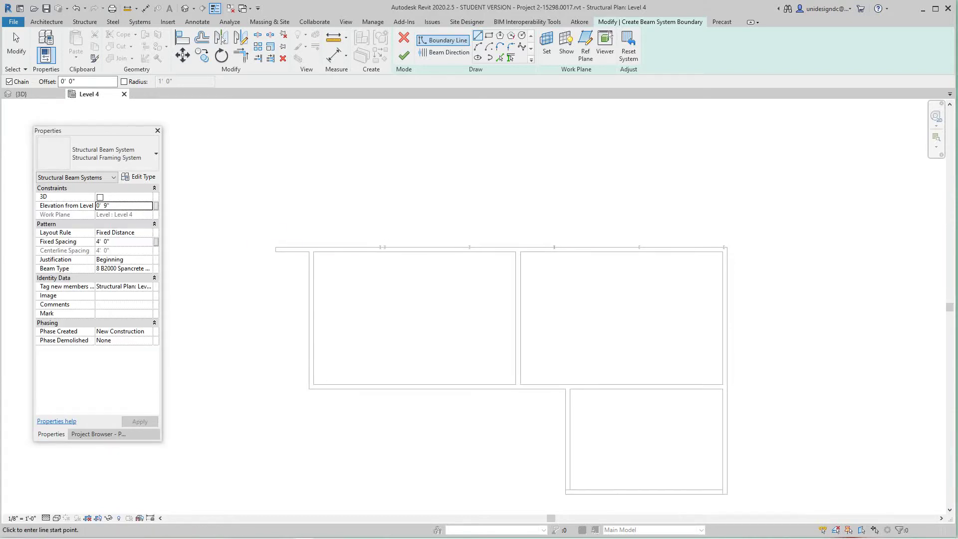
{"action": "left_click", "coordinate": [489, 36]}
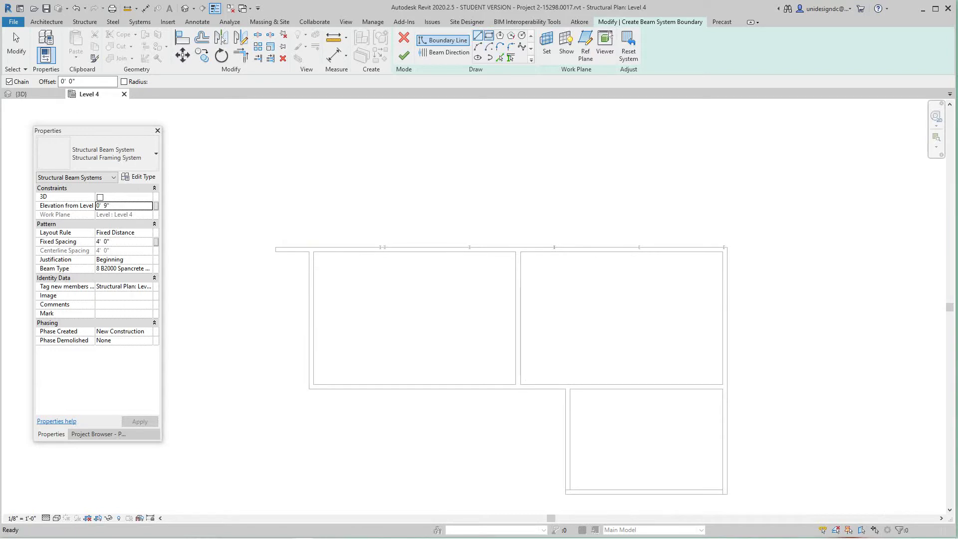
{"action": "scroll", "coordinate": [310, 249], "scroll_direction": "up", "scroll_amount": 3}
{"action": "scroll", "coordinate": [312, 247], "scroll_direction": "up", "scroll_amount": 3}
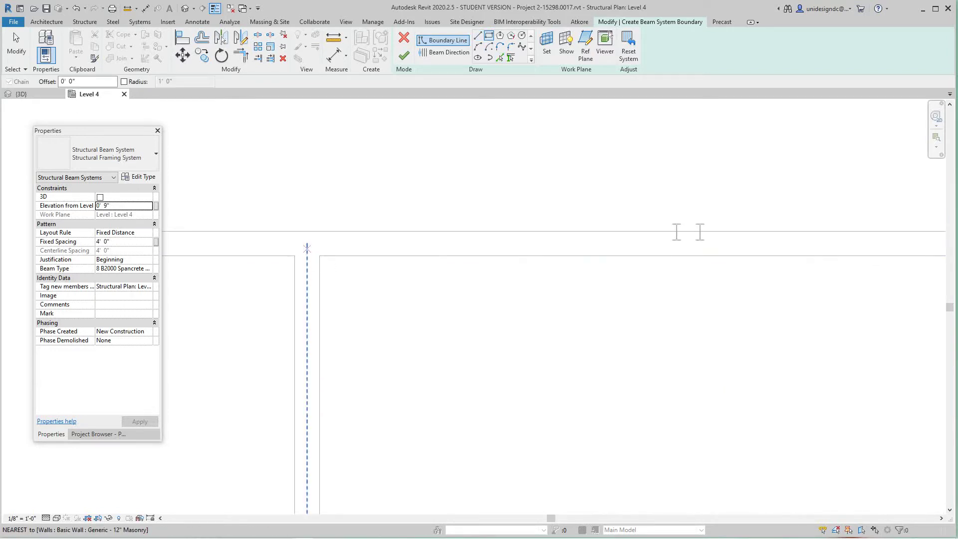
{"action": "left_click", "coordinate": [307, 248]}
{"action": "left_click", "coordinate": [307, 250]}
{"action": "scroll", "coordinate": [326, 322], "scroll_direction": "down", "scroll_amount": 5}
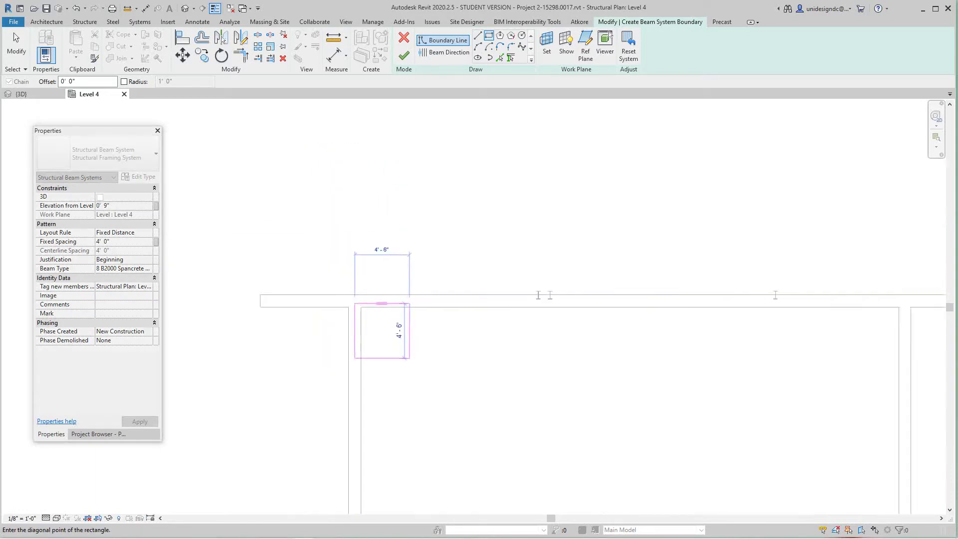
{"action": "scroll", "coordinate": [514, 472], "scroll_direction": "up", "scroll_amount": 3}
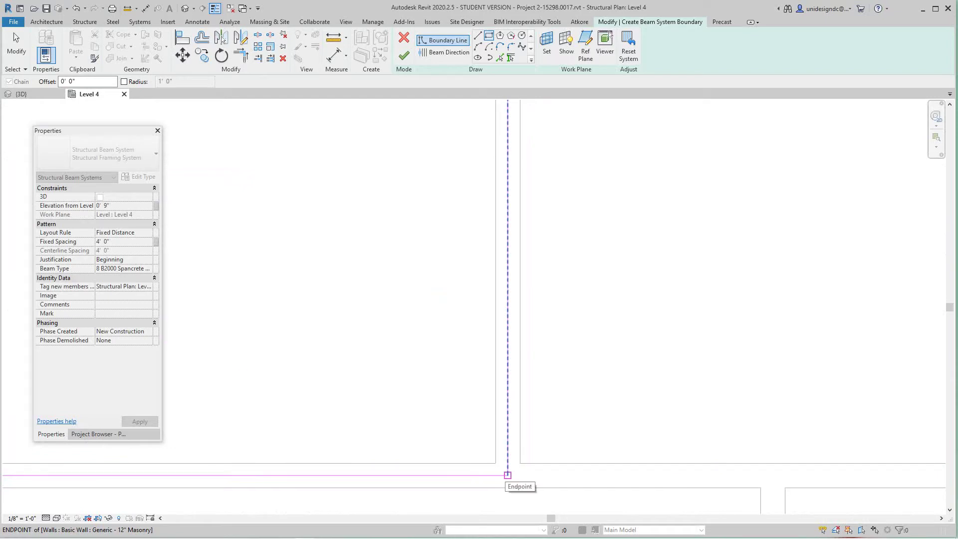
{"action": "scroll", "coordinate": [507, 471], "scroll_direction": "down", "scroll_amount": 2}
{"action": "scroll", "coordinate": [507, 471], "scroll_direction": "up", "scroll_amount": 2}
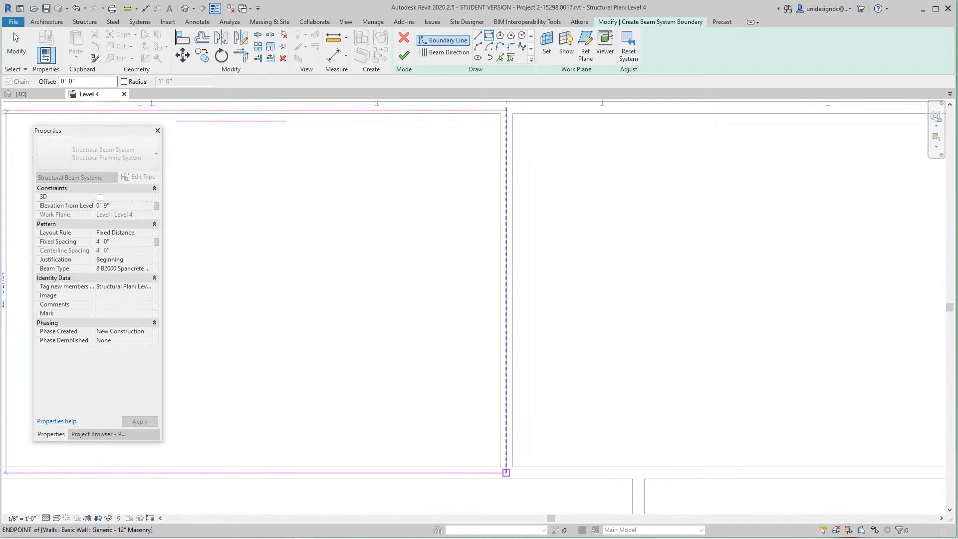
{"action": "left_click", "coordinate": [508, 471]}
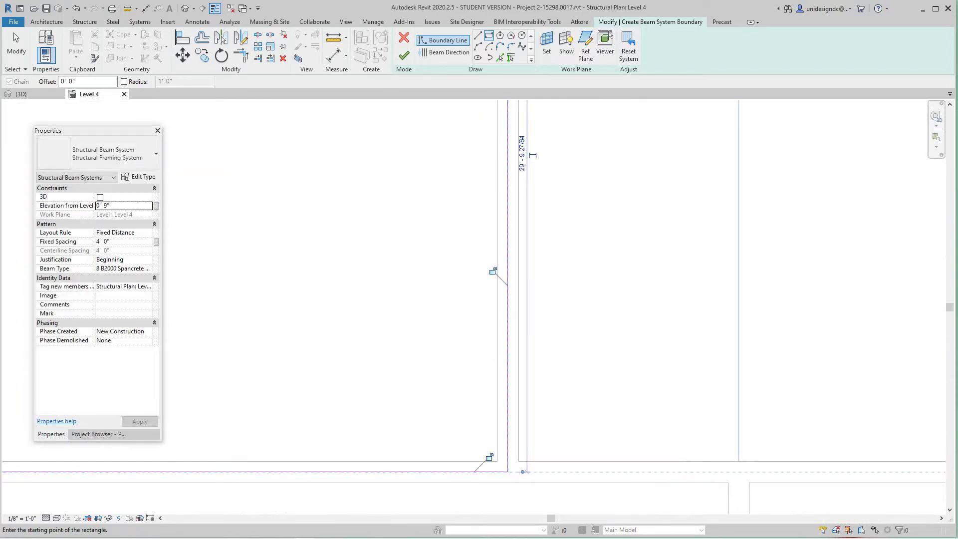
Set the beam direction parallel to the upper-left room's right boundary edge and finish the beam system
{"action": "scroll", "coordinate": [509, 469], "scroll_direction": "down", "scroll_amount": 2}
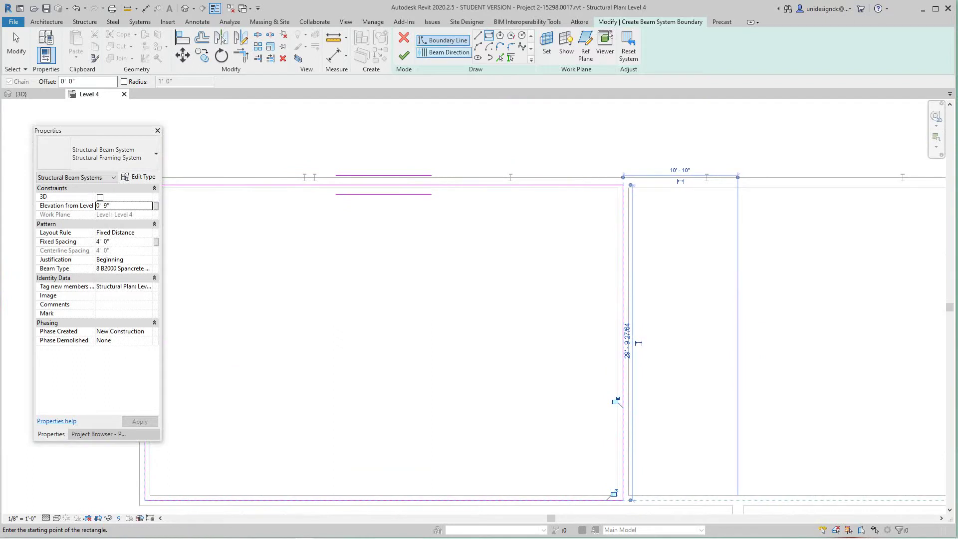
{"action": "left_click", "coordinate": [444, 53]}
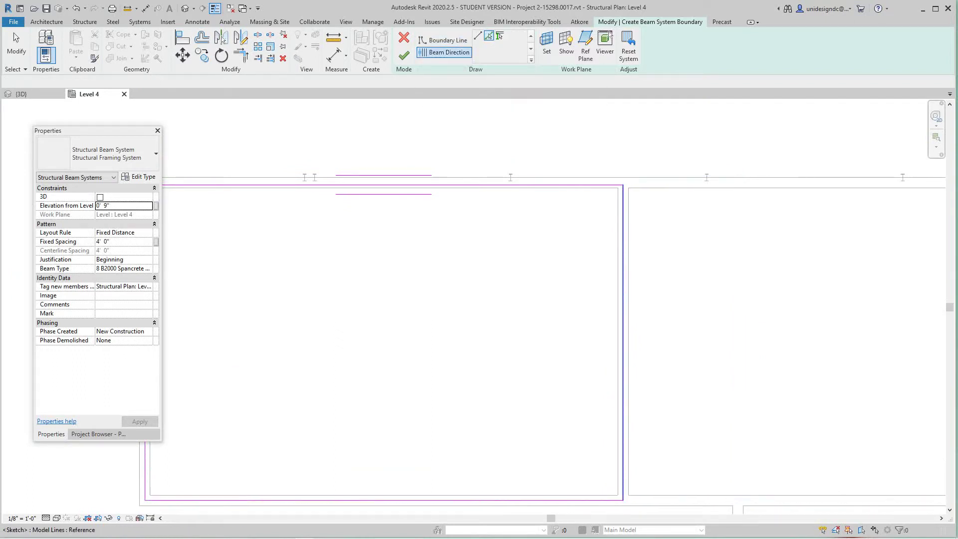
{"action": "left_click", "coordinate": [623, 344]}
{"action": "scroll", "coordinate": [504, 378], "scroll_direction": "down", "scroll_amount": 1}
{"action": "middle_click_drag", "start_coordinate": [504, 378], "coordinate": [551, 352]}
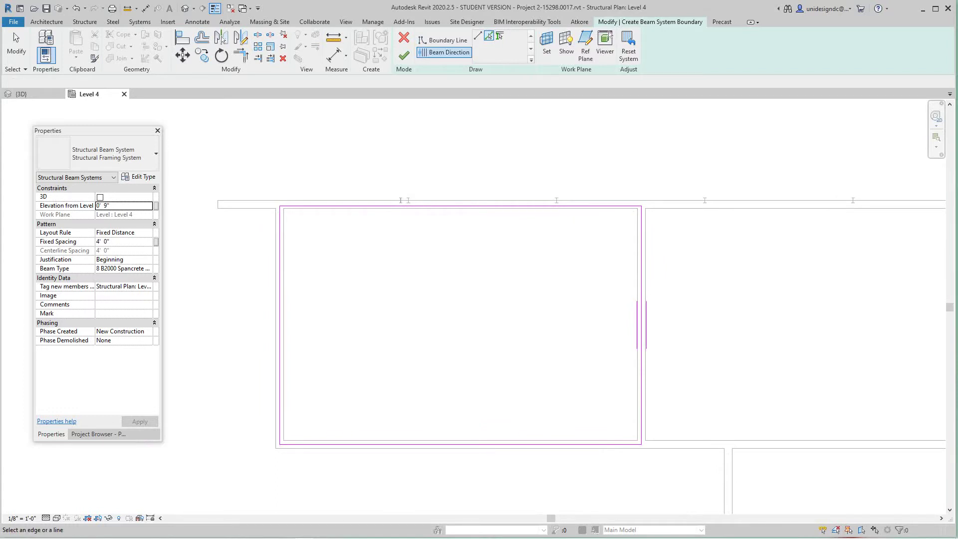
{"action": "left_click", "coordinate": [404, 55]}
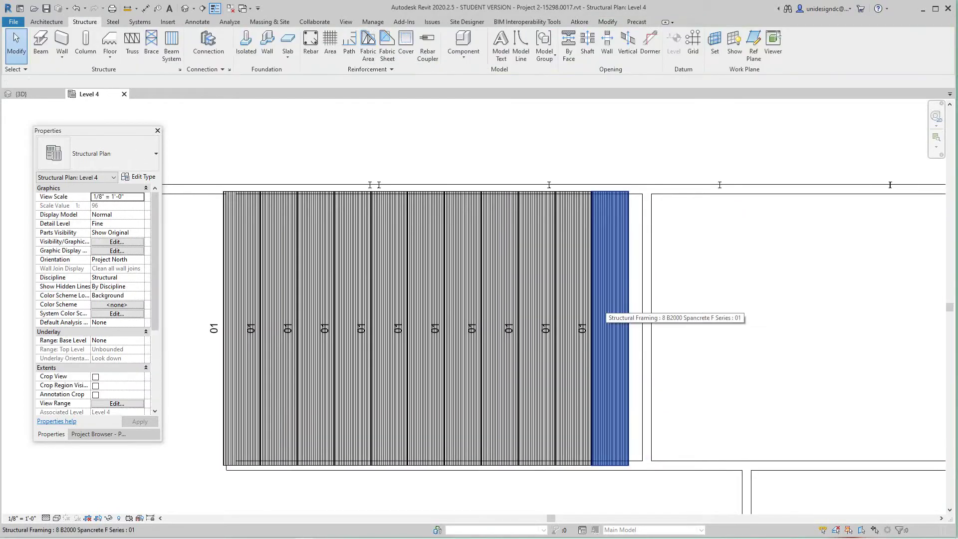
Examine how the precast planks in the upper-left room meet the surrounding walls and the adjoining empty room
{"action": "scroll", "coordinate": [319, 312], "scroll_direction": "down", "scroll_amount": 1}
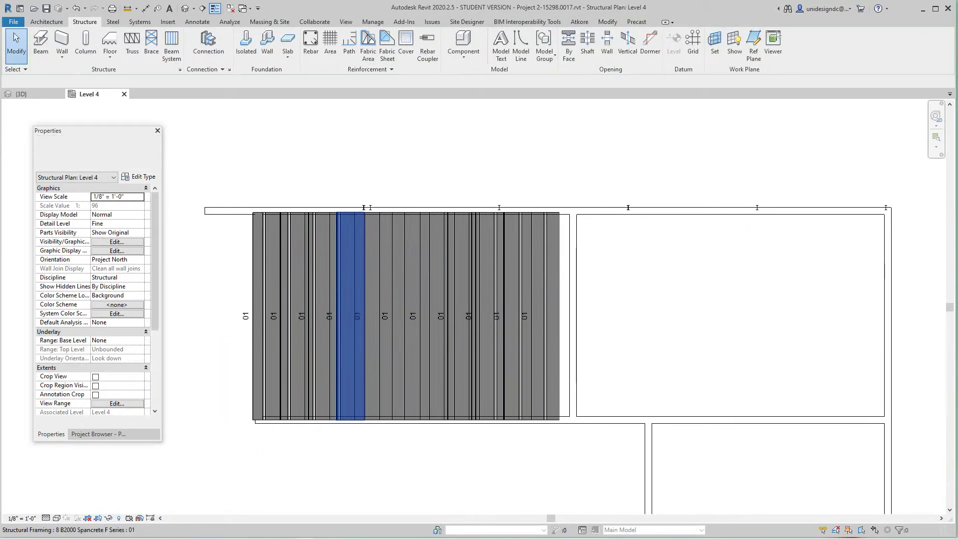
{"action": "scroll", "coordinate": [270, 415], "scroll_direction": "up", "scroll_amount": 3}
{"action": "scroll", "coordinate": [282, 406], "scroll_direction": "down", "scroll_amount": 1}
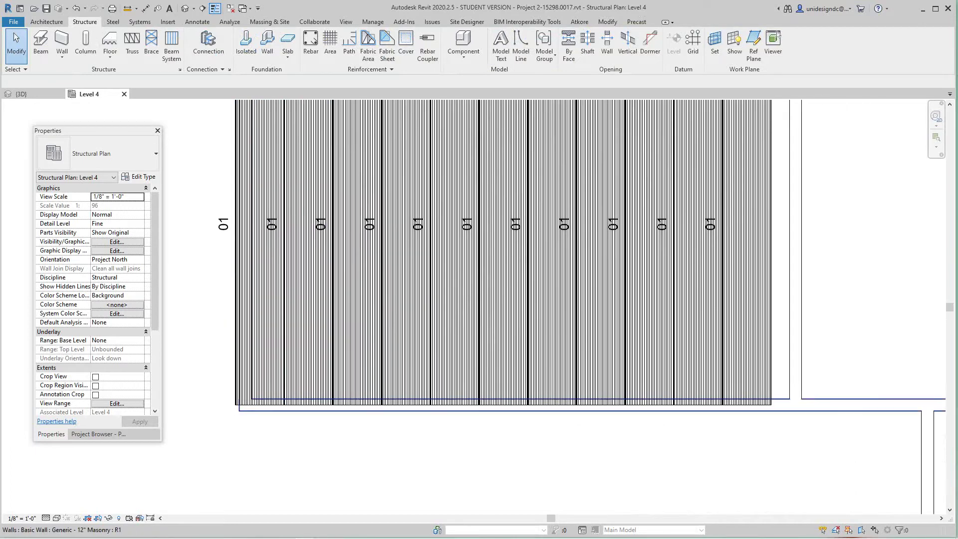
{"action": "scroll", "coordinate": [601, 407], "scroll_direction": "down", "scroll_amount": 2}
{"action": "middle_click_drag", "start_coordinate": [712, 407], "coordinate": [513, 429]}
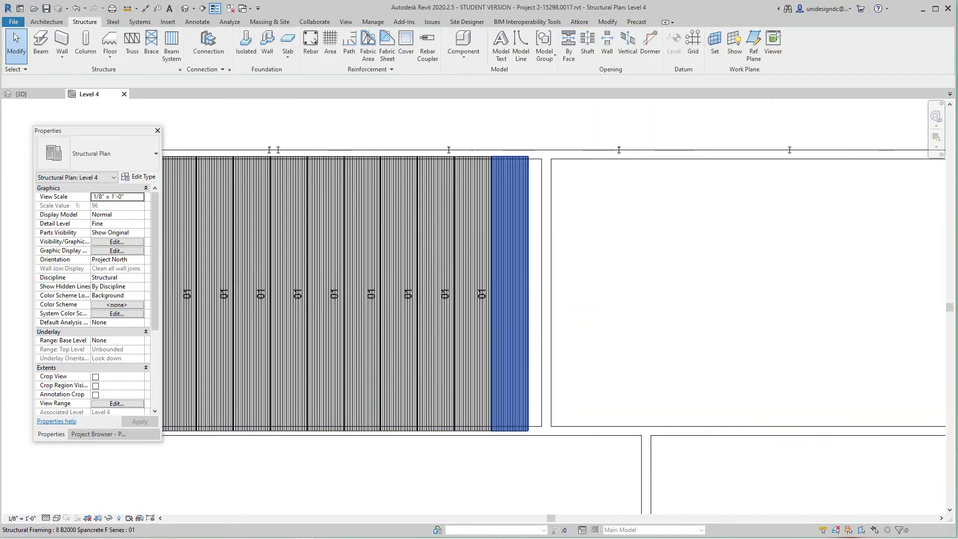
{"action": "scroll", "coordinate": [522, 390], "scroll_direction": "down", "scroll_amount": 1}
{"action": "scroll", "coordinate": [513, 305], "scroll_direction": "down", "scroll_amount": 1}
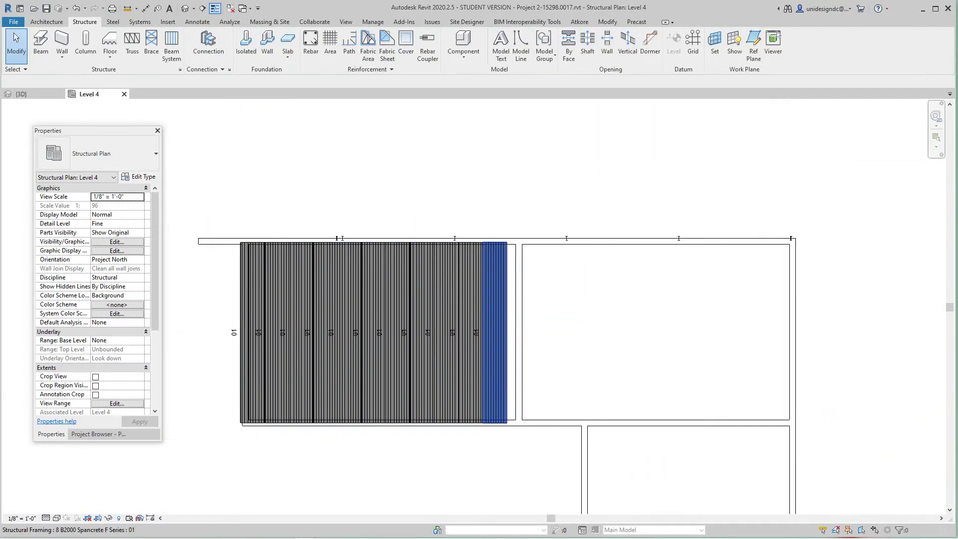
{"action": "middle_click_drag", "start_coordinate": [544, 300], "coordinate": [503, 307]}
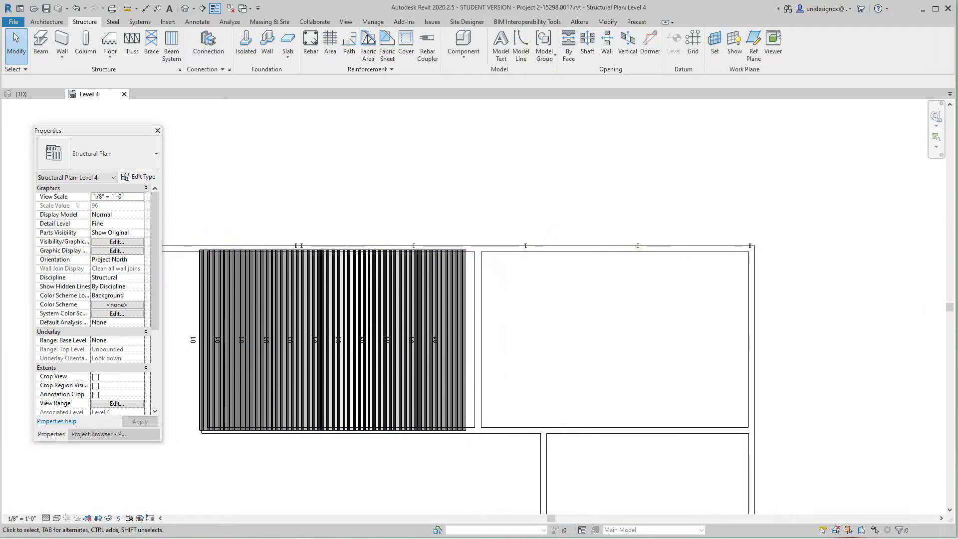
{"action": "middle_click_drag", "start_coordinate": [564, 399], "coordinate": [544, 404]}
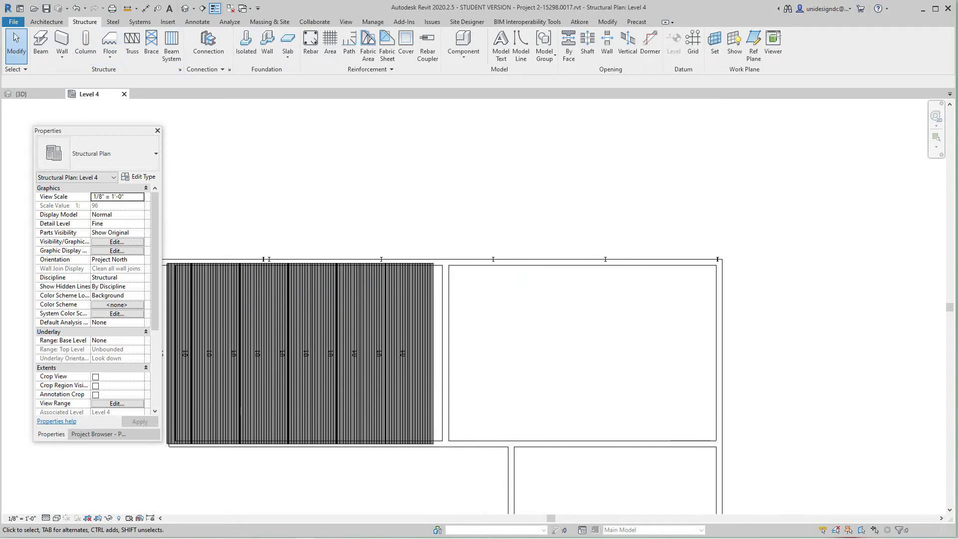
Start a second sketched beam system and draw its rectangular boundary along the wall centrelines of the upper-right room
{"action": "left_click", "coordinate": [172, 46]}
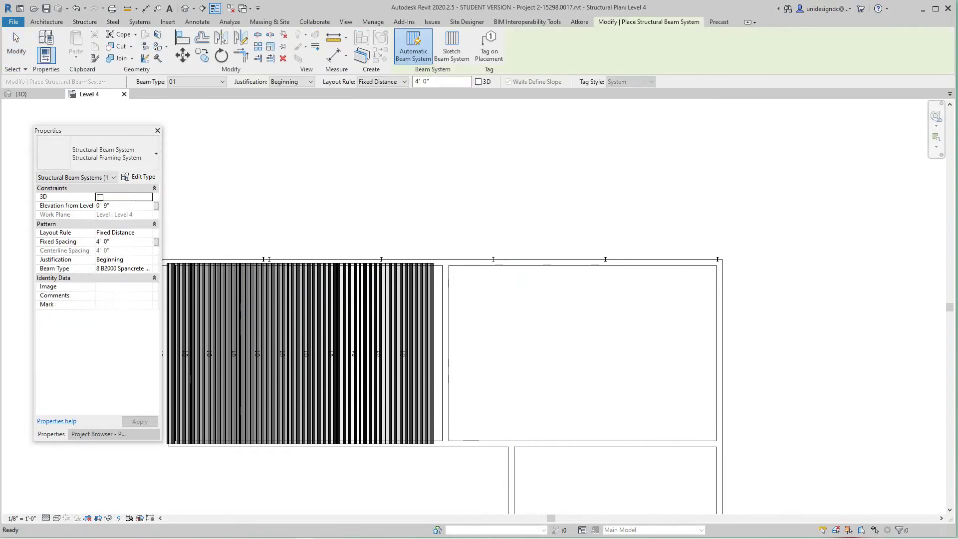
{"action": "left_click", "coordinate": [461, 48]}
{"action": "scroll", "coordinate": [445, 261], "scroll_direction": "up", "scroll_amount": 4}
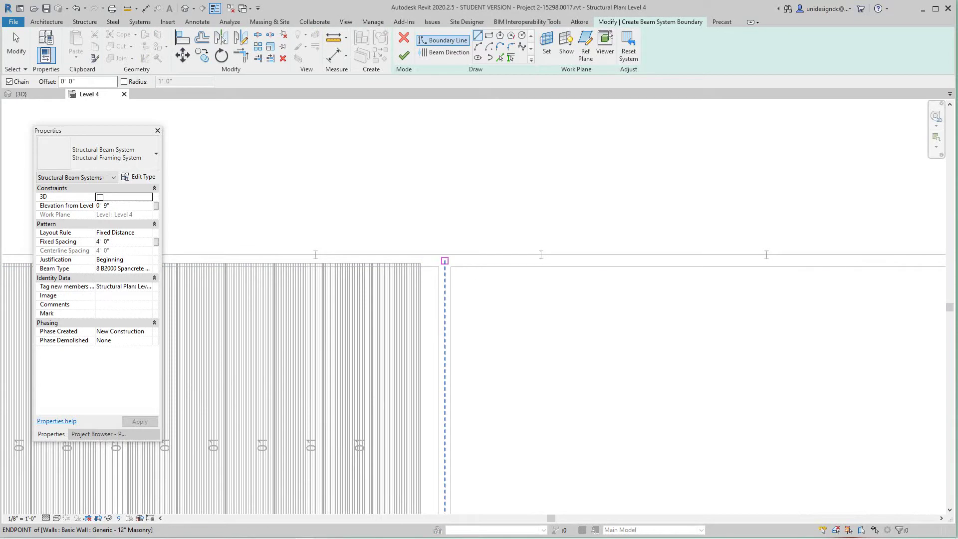
{"action": "scroll", "coordinate": [445, 261], "scroll_direction": "up", "scroll_amount": 2}
{"action": "left_click", "coordinate": [445, 256]}
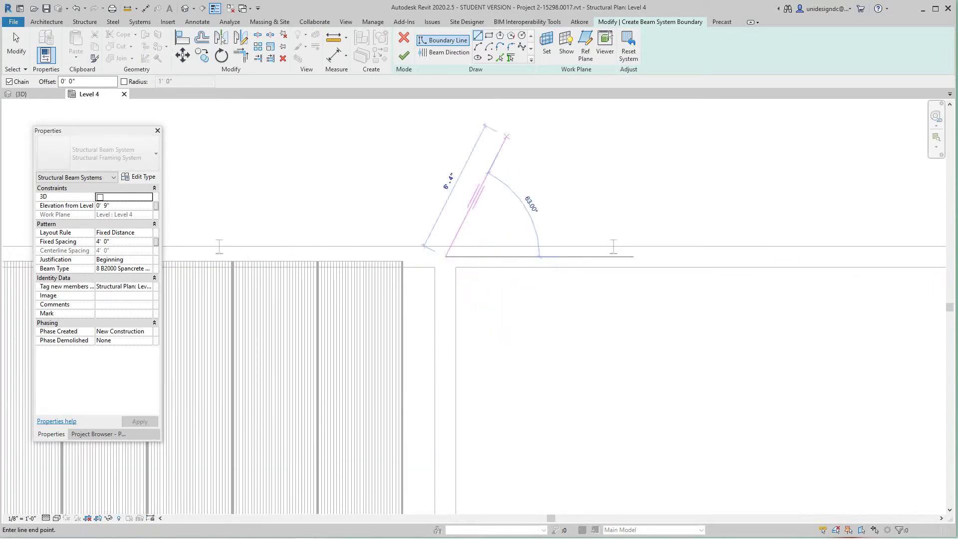
{"action": "left_click", "coordinate": [489, 35]}
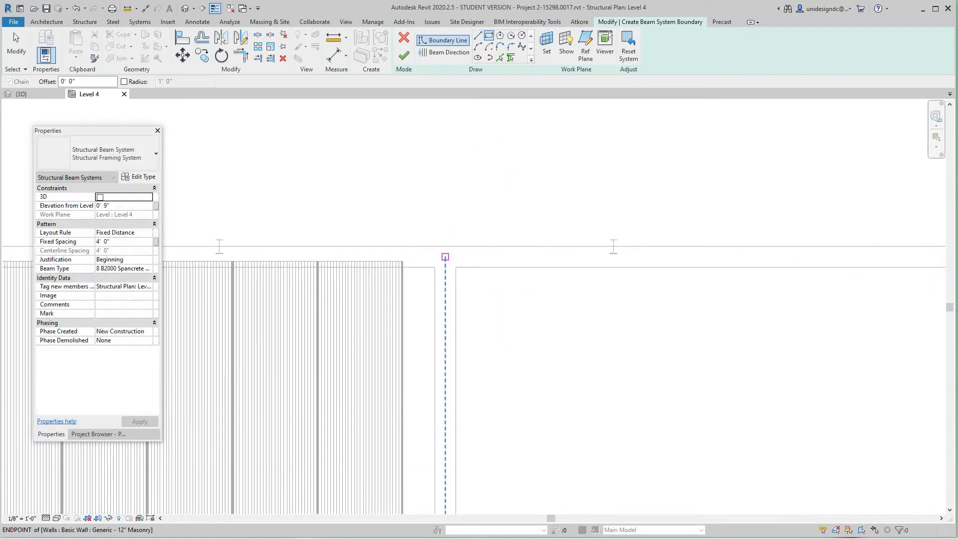
{"action": "left_click", "coordinate": [445, 257]}
{"action": "scroll", "coordinate": [589, 374], "scroll_direction": "down", "scroll_amount": 3}
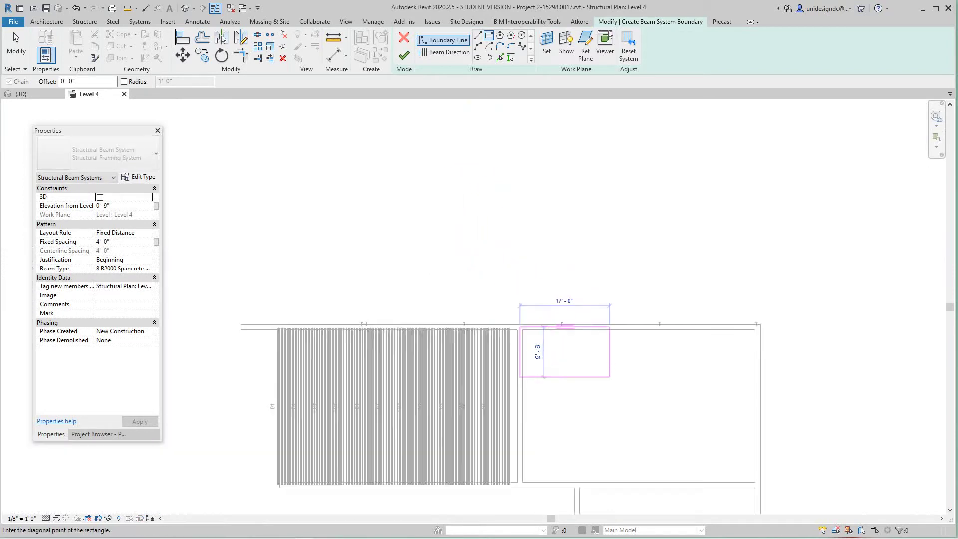
{"action": "scroll", "coordinate": [554, 325], "scroll_direction": "up", "scroll_amount": 5}
{"action": "scroll", "coordinate": [555, 325], "scroll_direction": "up", "scroll_amount": 1}
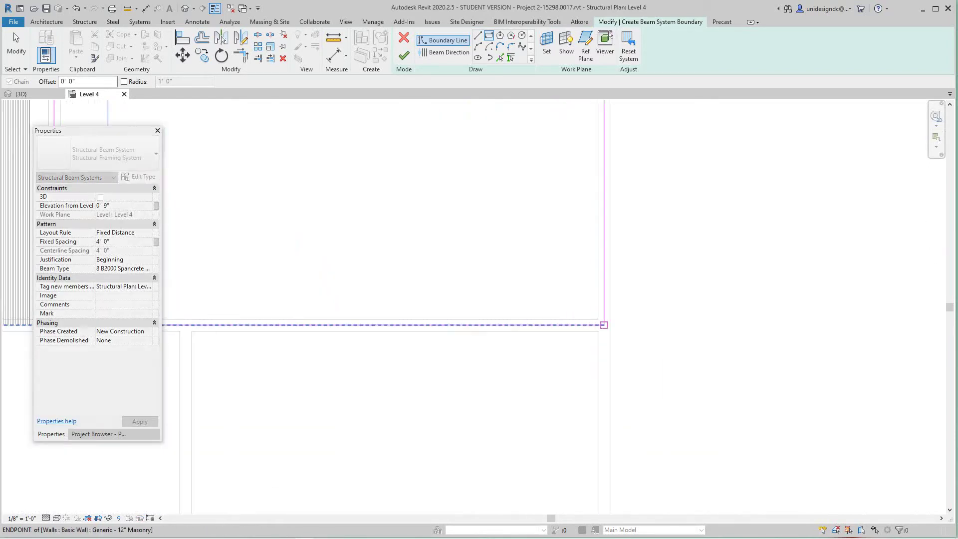
{"action": "left_click", "coordinate": [603, 325]}
Set the beam direction parallel to the upper-right room's right boundary edge and finish the second beam system
{"action": "scroll", "coordinate": [558, 306], "scroll_direction": "down", "scroll_amount": 4}
{"action": "middle_click_drag", "start_coordinate": [558, 306], "coordinate": [579, 405]}
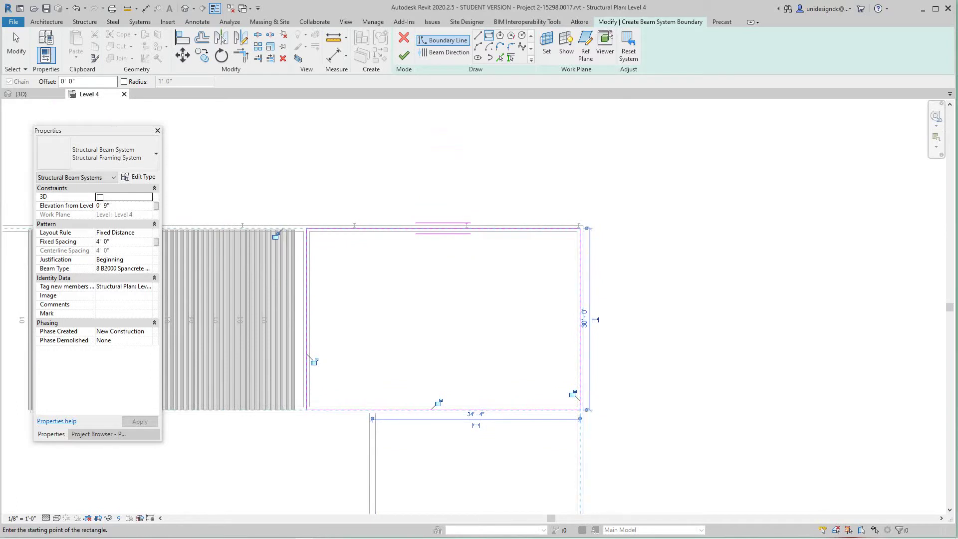
{"action": "left_click", "coordinate": [444, 52]}
{"action": "left_click", "coordinate": [580, 300]}
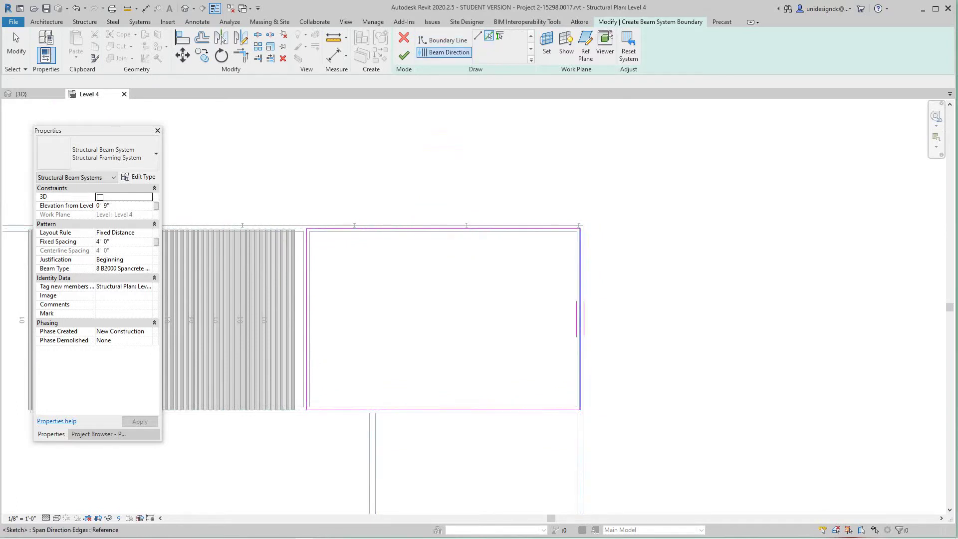
{"action": "left_click", "coordinate": [404, 54]}
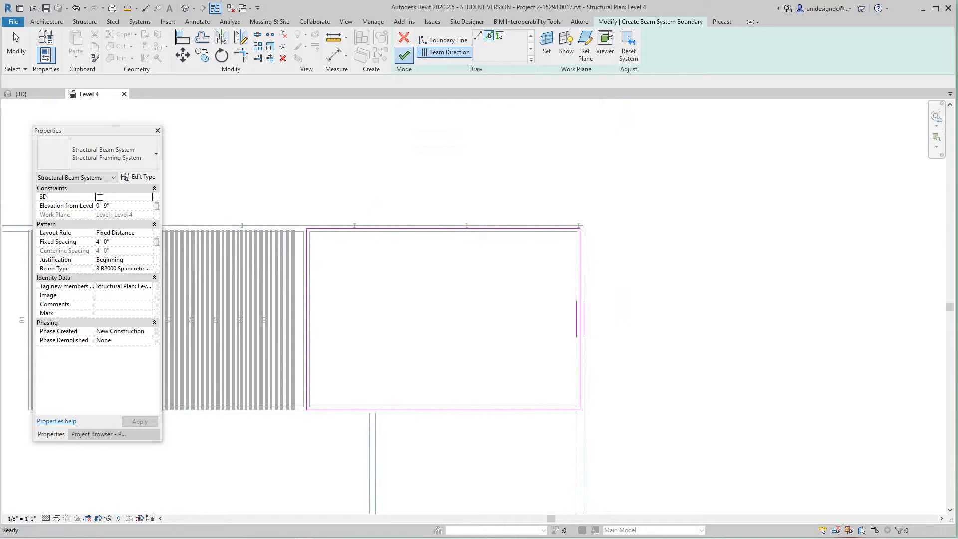
{"action": "middle_click_drag", "start_coordinate": [360, 210], "coordinate": [433, 188]}
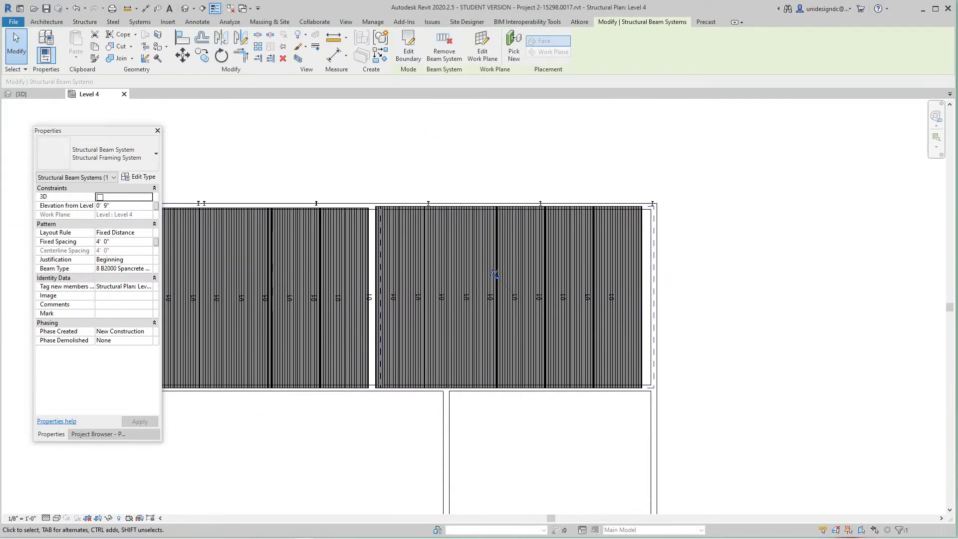
{"action": "scroll", "coordinate": [433, 188], "scroll_direction": "up", "scroll_amount": 1}
{"action": "key", "text": "Escape"}
{"action": "scroll", "coordinate": [355, 238], "scroll_direction": "up", "scroll_amount": 2}
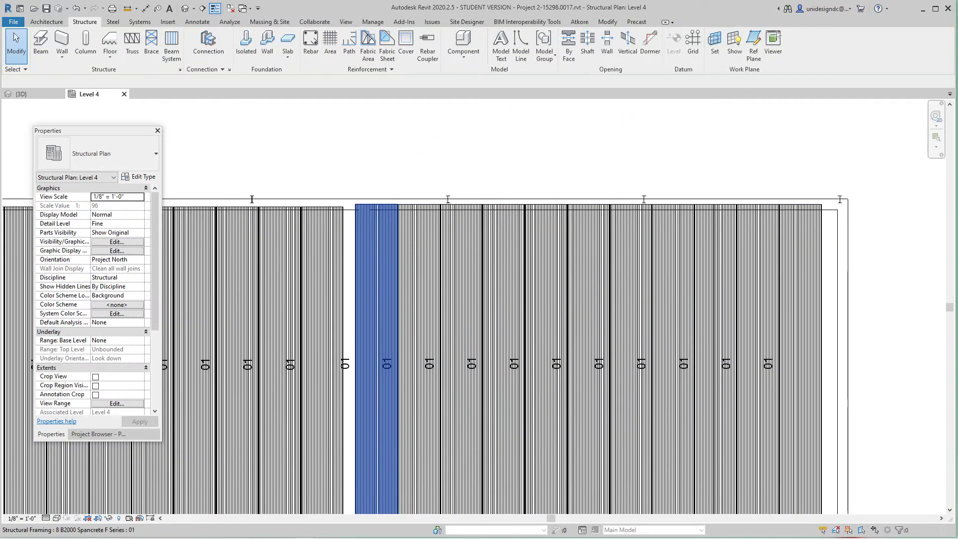
Place an automatic structural beam system of planks over the empty lower-right room, running parallel to its left masonry wall
{"action": "scroll", "coordinate": [361, 227], "scroll_direction": "down", "scroll_amount": 4}
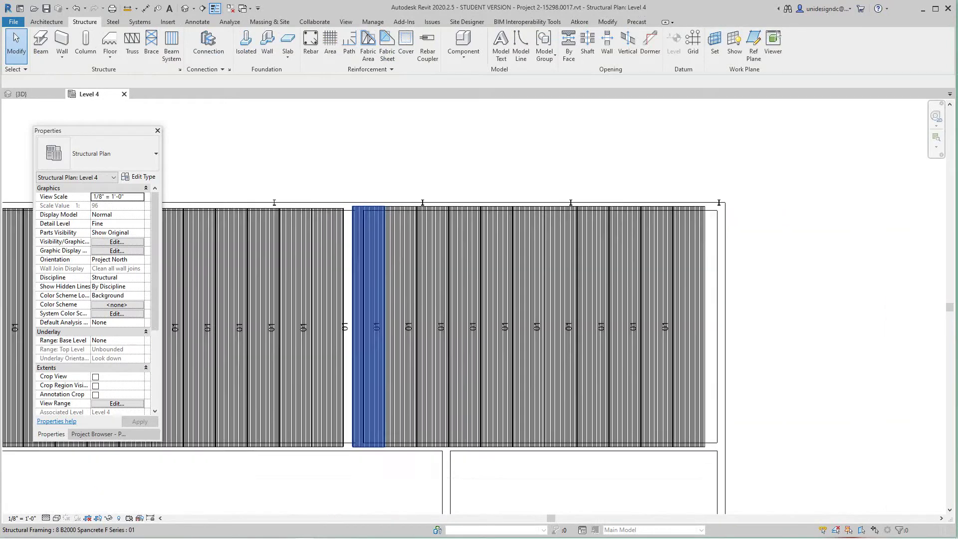
{"action": "middle_click_drag", "start_coordinate": [419, 372], "coordinate": [396, 248]}
{"action": "scroll", "coordinate": [444, 291], "scroll_direction": "up", "scroll_amount": 3}
{"action": "middle_click_drag", "start_coordinate": [442, 300], "coordinate": [440, 292]}
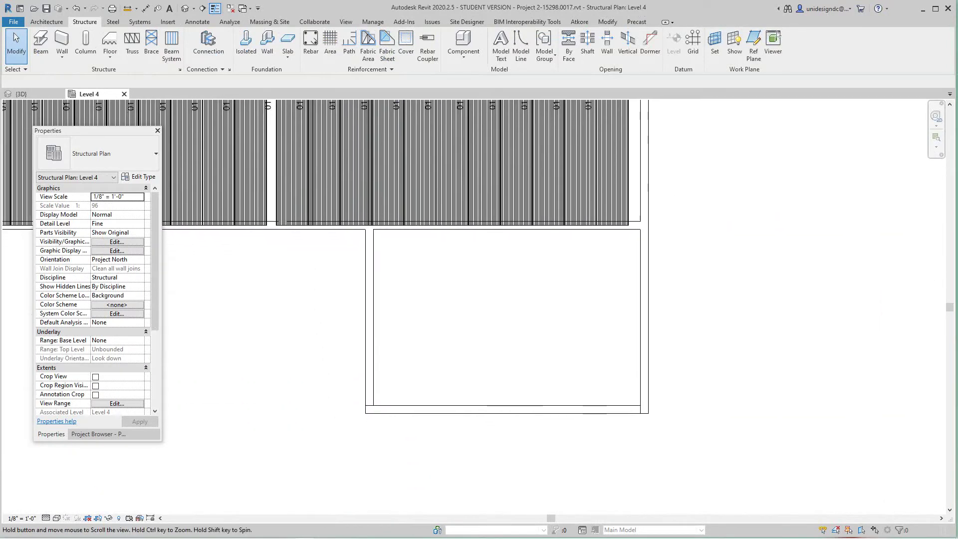
{"action": "scroll", "coordinate": [435, 302], "scroll_direction": "down", "scroll_amount": 1}
{"action": "middle_click_drag", "start_coordinate": [325, 134], "coordinate": [316, 117]}
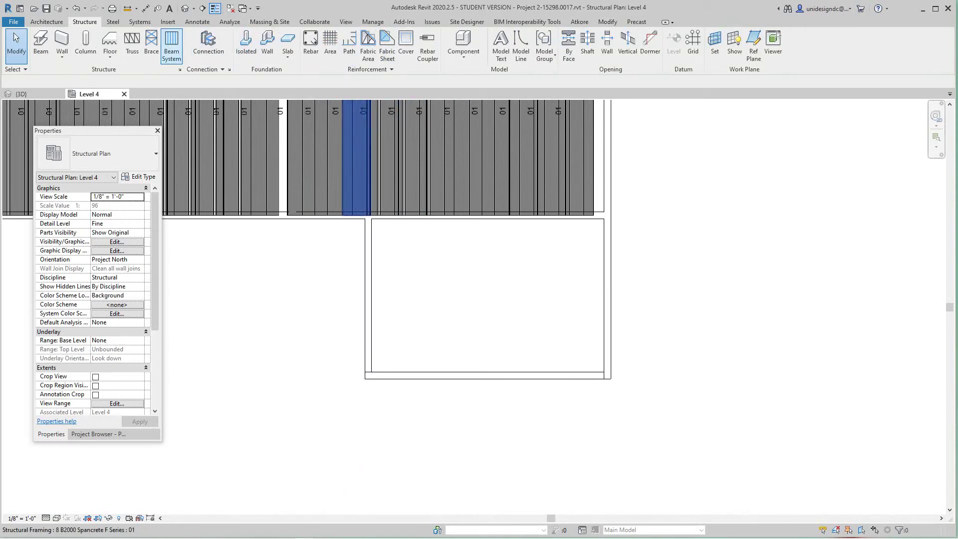
{"action": "left_click", "coordinate": [171, 46]}
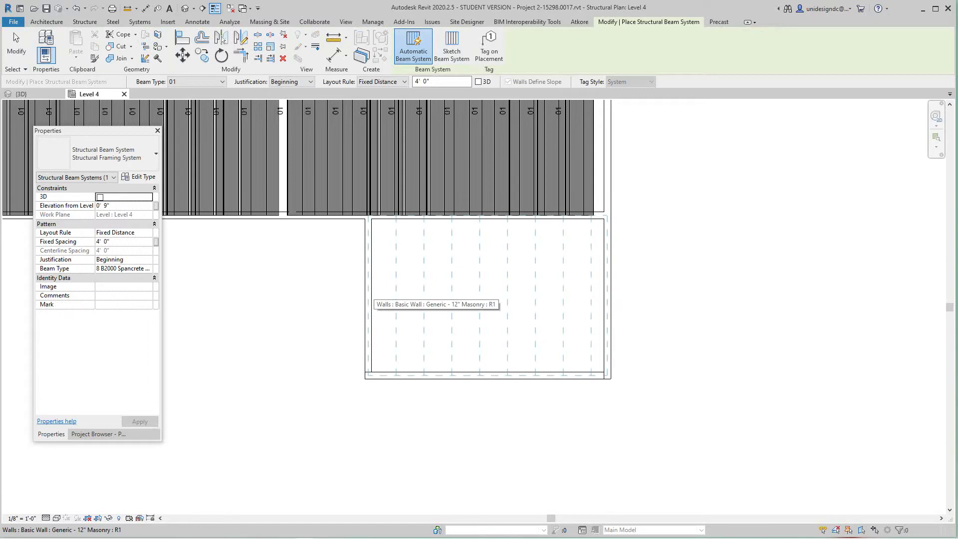
{"action": "left_click", "coordinate": [369, 297]}
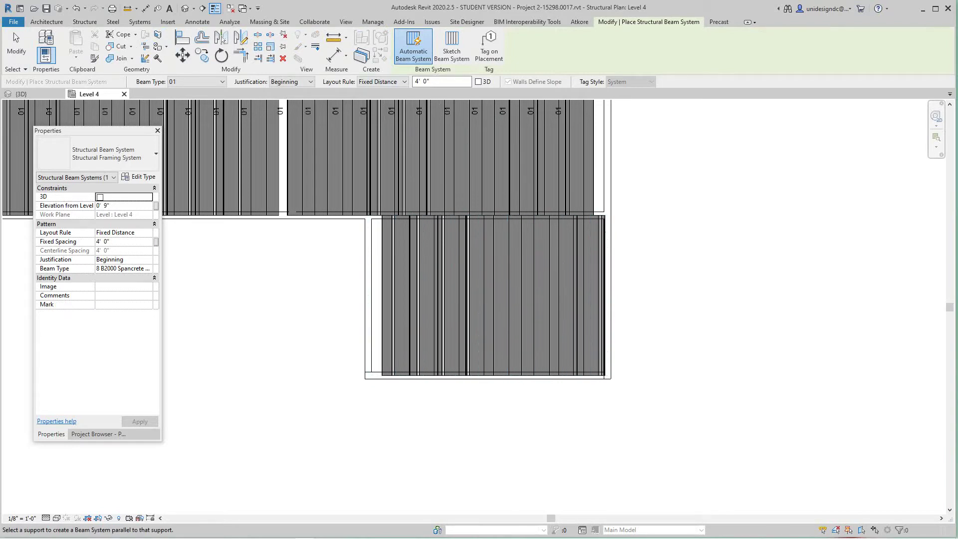
{"action": "scroll", "coordinate": [649, 302], "scroll_direction": "up", "scroll_amount": 2}
{"action": "key", "text": "Escape"}
{"action": "key", "text": "Escape"}
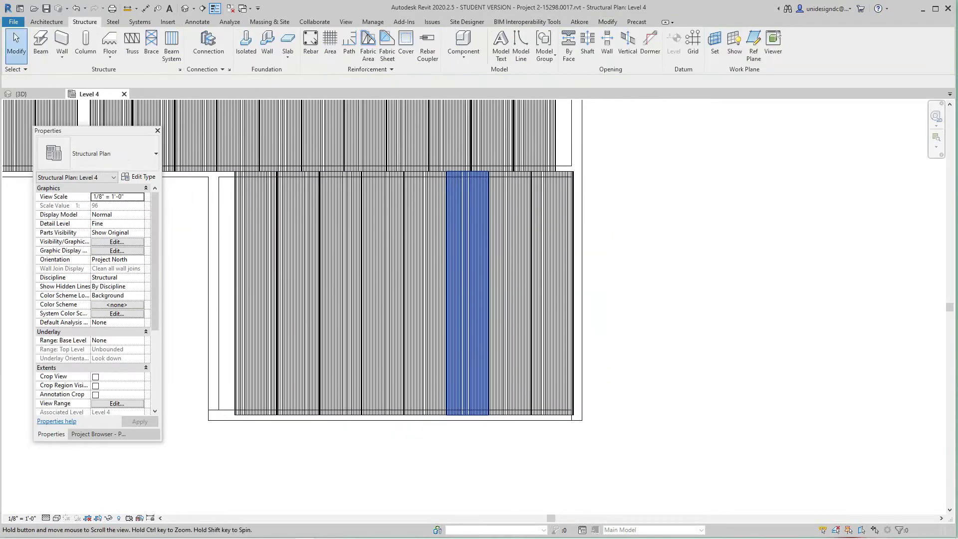
Examine the planks over all three rooms in 3D, including a right-side view of how they sit on the walls
{"action": "middle_click_drag", "start_coordinate": [468, 279], "coordinate": [556, 314]}
{"action": "scroll", "coordinate": [339, 278], "scroll_direction": "down", "scroll_amount": 5}
{"action": "middle_click_drag", "start_coordinate": [358, 281], "coordinate": [427, 297]}
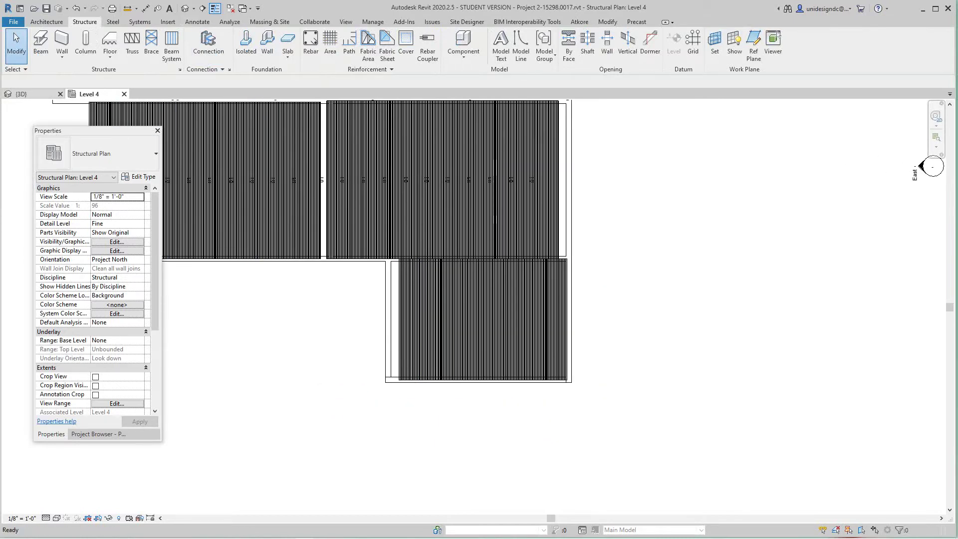
{"action": "left_click", "coordinate": [31, 94]}
{"action": "scroll", "coordinate": [569, 379], "scroll_direction": "up", "scroll_amount": 6}
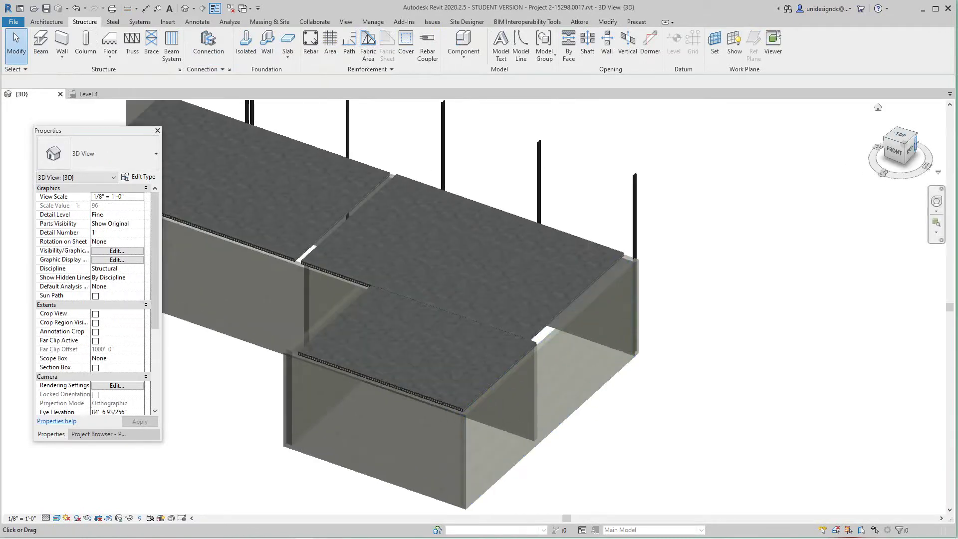
{"action": "left_click", "coordinate": [911, 149]}
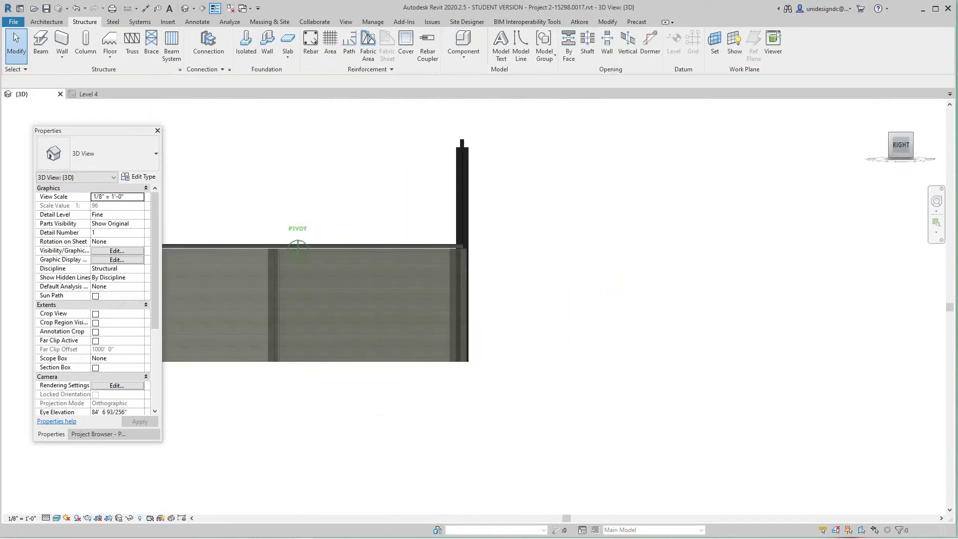
{"action": "scroll", "coordinate": [466, 285], "scroll_direction": "up", "scroll_amount": 1}
{"action": "middle_click_drag", "start_coordinate": [466, 285], "coordinate": [598, 349]}
{"action": "scroll", "coordinate": [578, 325], "scroll_direction": "up", "scroll_amount": 4}
{"action": "scroll", "coordinate": [570, 307], "scroll_direction": "down", "scroll_amount": 3}
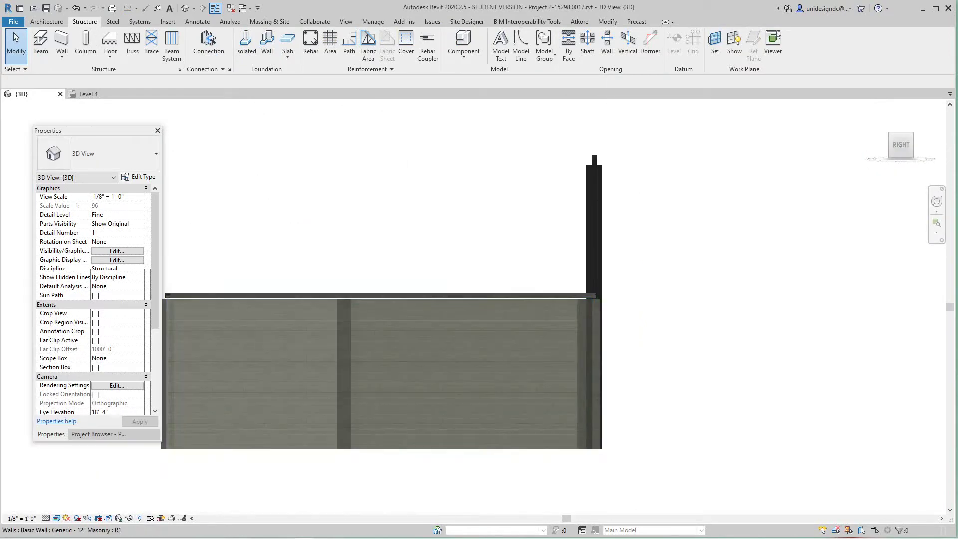
{"action": "mouse_move", "coordinate": [900, 145]}
{"action": "left_mouse_down"}
{"action": "mouse_move", "coordinate": [914, 182]}
{"action": "mouse_move", "coordinate": [937, 164]}
{"action": "left_mouse_up"}
{"action": "scroll", "coordinate": [380, 235], "scroll_direction": "down", "scroll_amount": 1}
{"action": "middle_click_drag", "start_coordinate": [380, 235], "coordinate": [602, 342]}
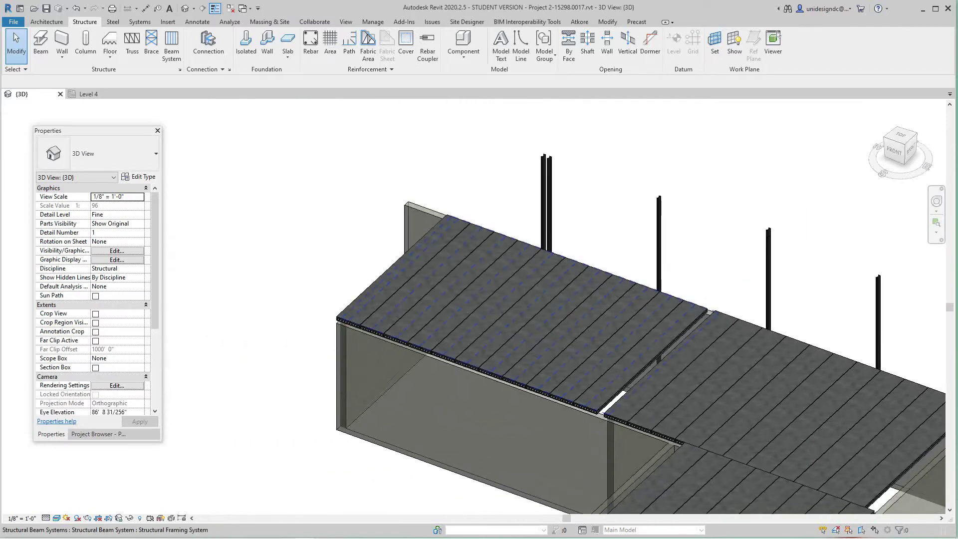
Temporarily hide the structural beam systems category in the 3D view, keeping the planks themselves shown
{"action": "left_click", "coordinate": [454, 349]}
{"action": "right_click", "coordinate": [454, 348]}
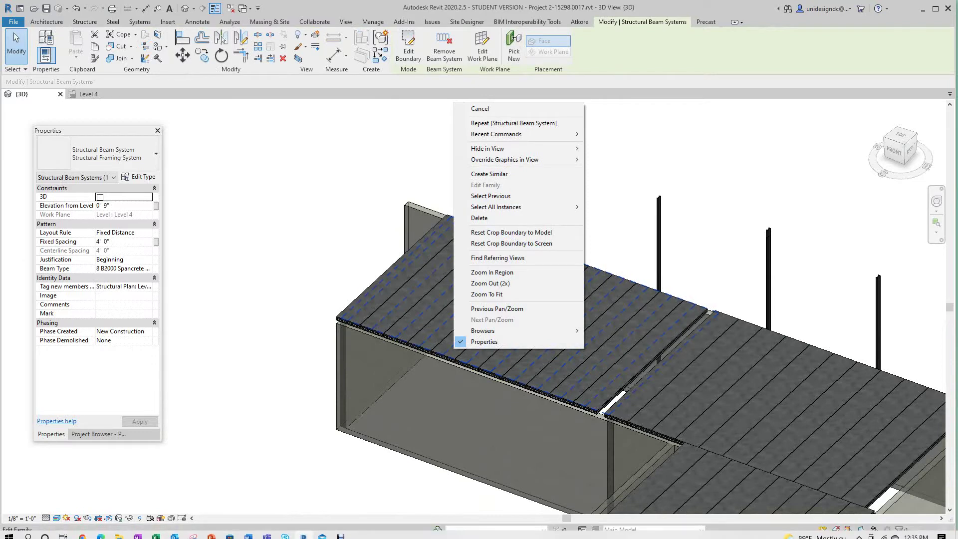
{"action": "left_click", "coordinate": [129, 517]}
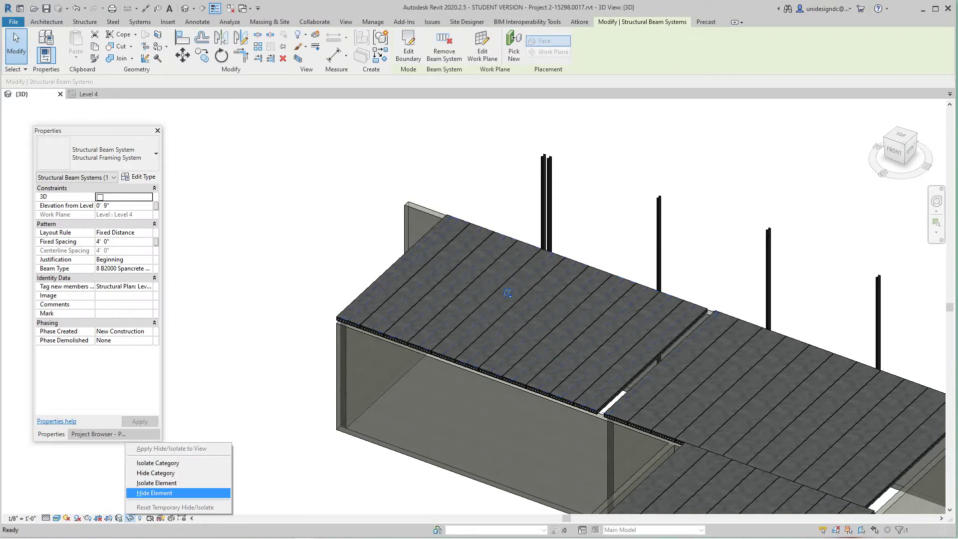
{"action": "left_click", "coordinate": [167, 473]}
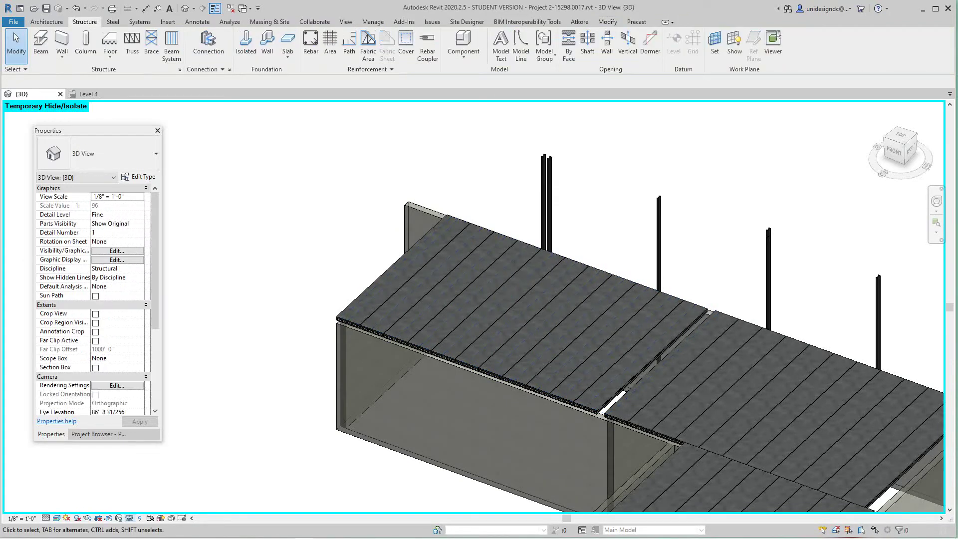
{"action": "left_click", "coordinate": [129, 518]}
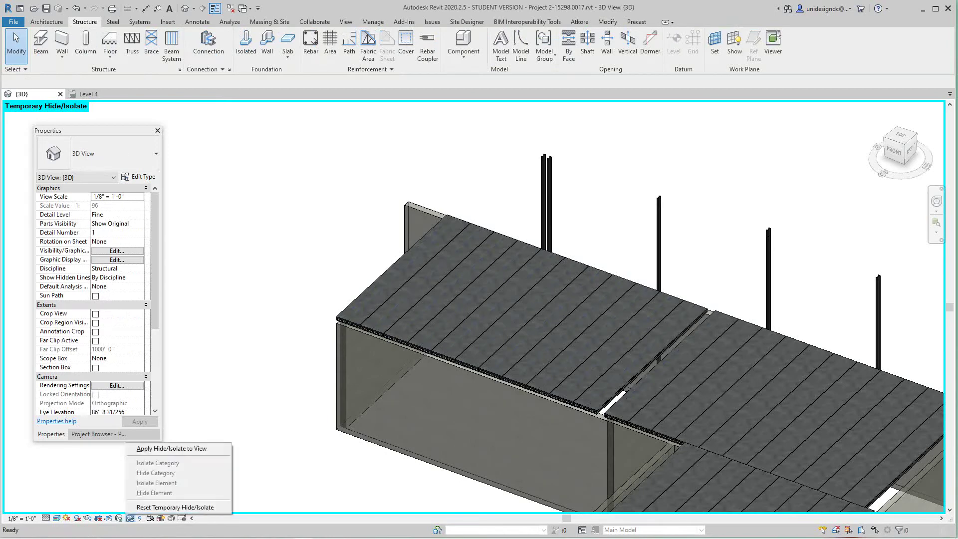
{"action": "left_click", "coordinate": [267, 330]}
{"action": "right_click", "coordinate": [267, 330]}
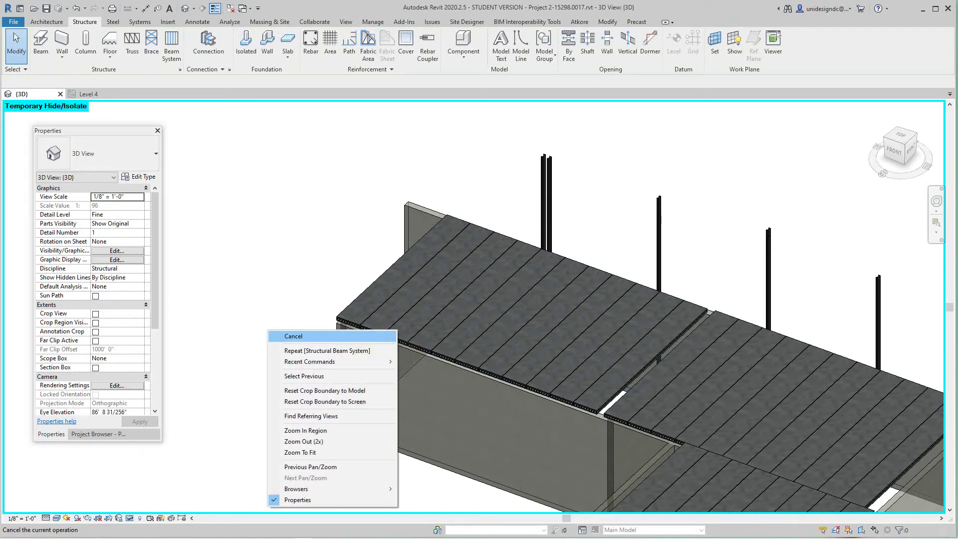
{"action": "left_click", "coordinate": [293, 337]}
Select every instance of the 8 B2000 Spancrete F Series 01 plank in the entire project and temporarily hide the selected elements
{"action": "scroll", "coordinate": [437, 334], "scroll_direction": "down", "scroll_amount": 2}
{"action": "middle_click_drag", "start_coordinate": [560, 392], "coordinate": [434, 343]}
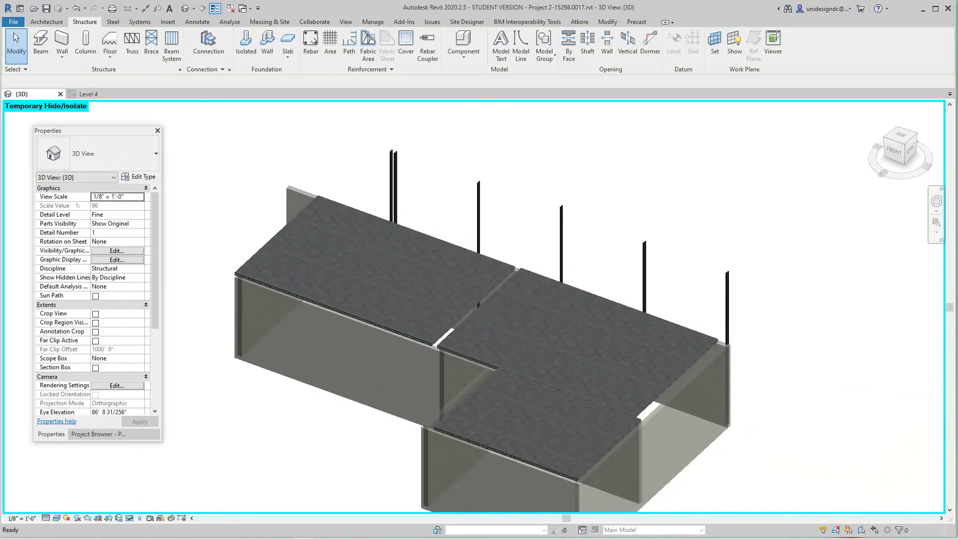
{"action": "scroll", "coordinate": [434, 343], "scroll_direction": "up", "scroll_amount": 1}
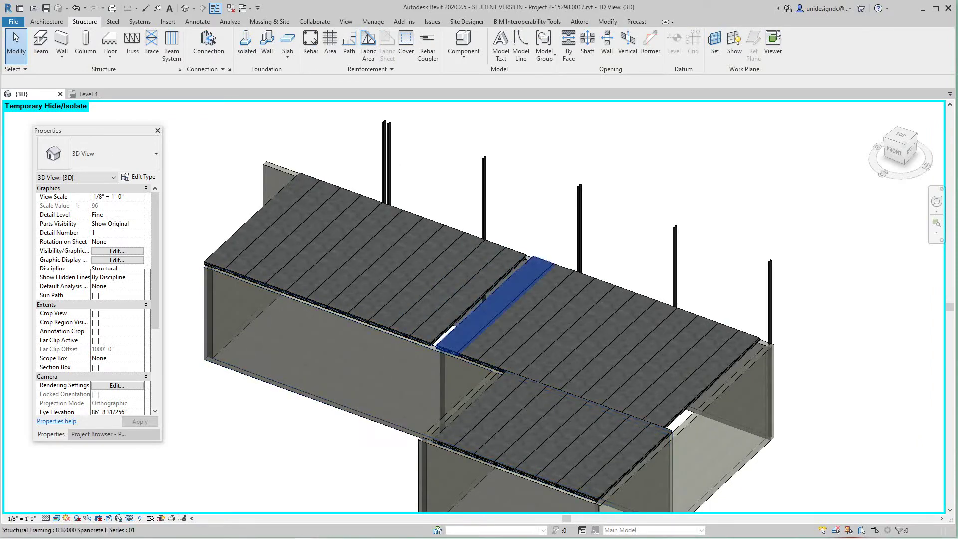
{"action": "left_click", "coordinate": [451, 350]}
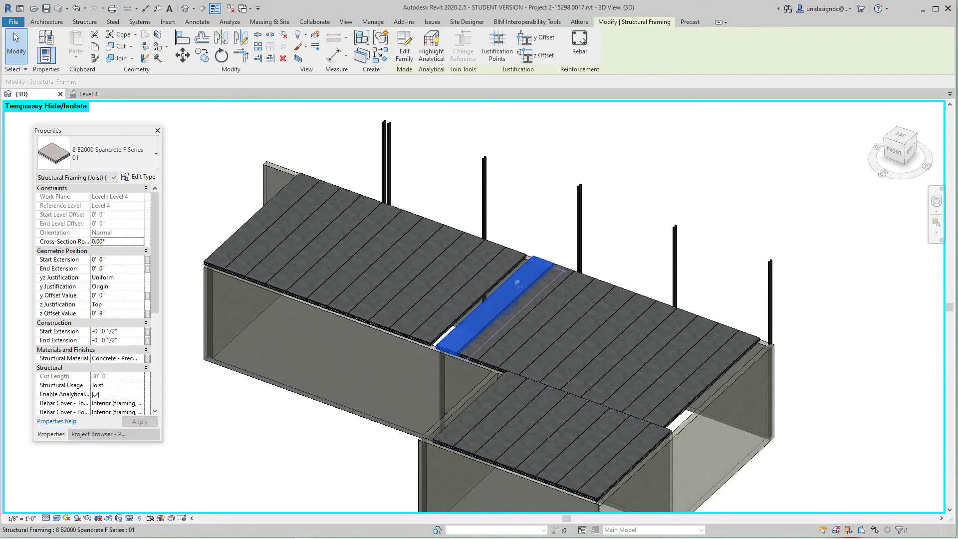
{"action": "right_click", "coordinate": [453, 353]}
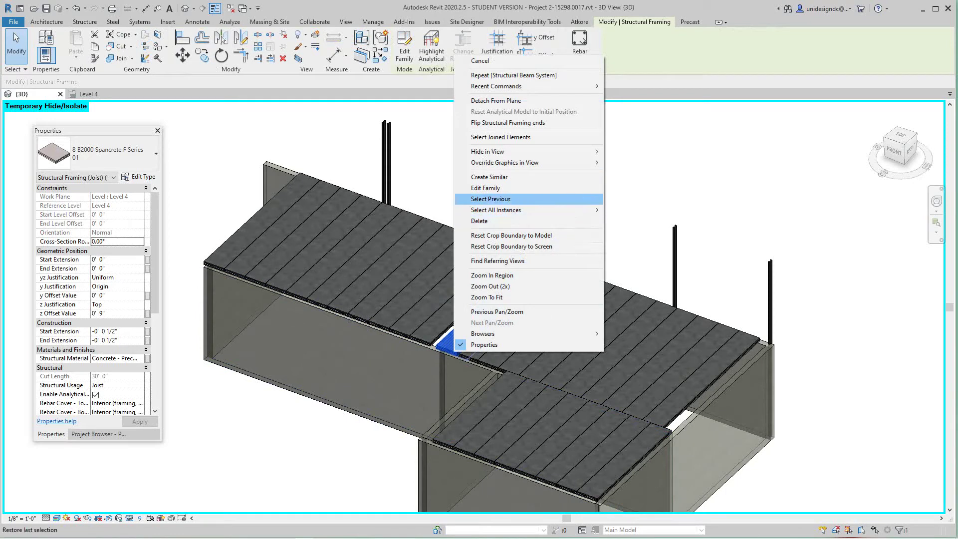
{"action": "mouse_move", "coordinate": [549, 209]}
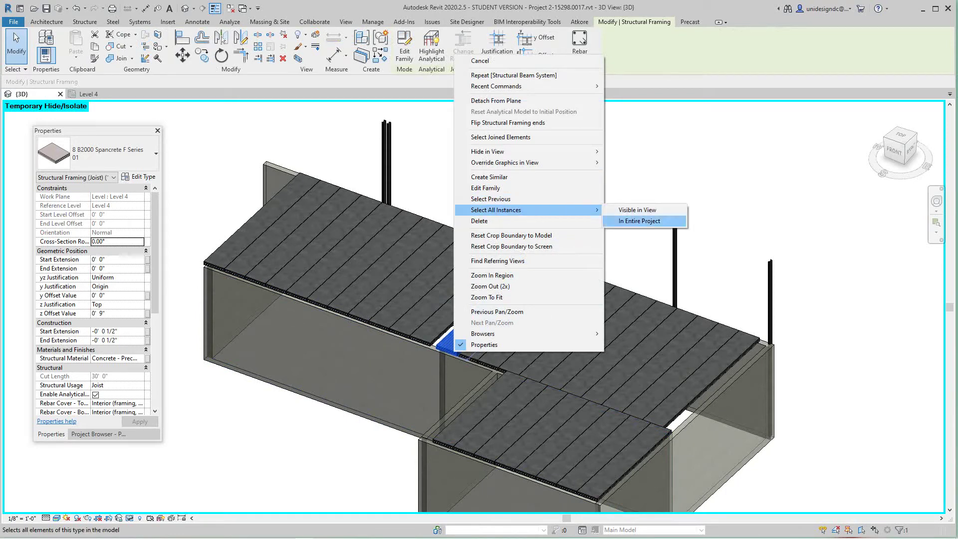
{"action": "left_click", "coordinate": [644, 220]}
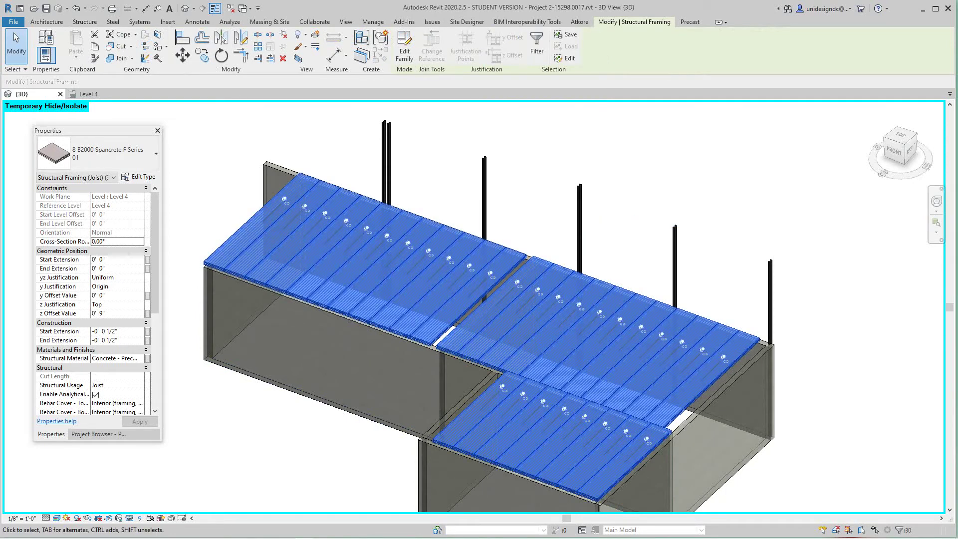
{"action": "left_click", "coordinate": [130, 518]}
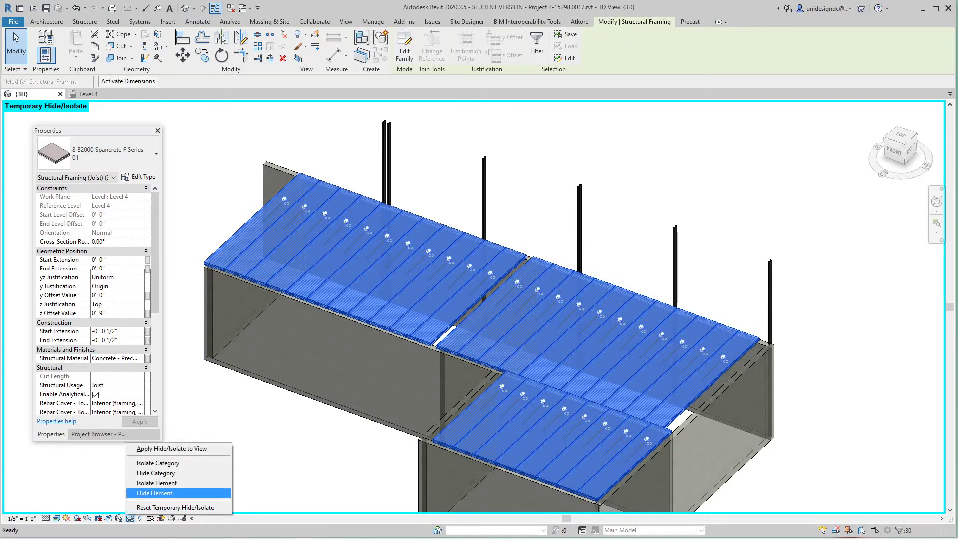
{"action": "left_click", "coordinate": [154, 493]}
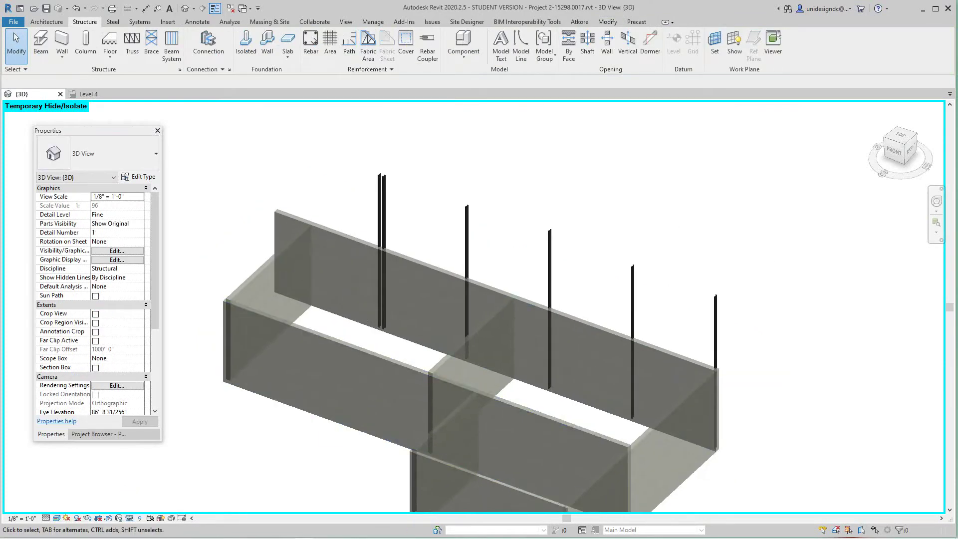
Try to place an SP-EH component by face on top of the long rear masonry wall, and undo the placement
{"action": "middle_click_drag", "start_coordinate": [492, 250], "coordinate": [558, 236]}
{"action": "scroll", "coordinate": [548, 231], "scroll_direction": "up", "scroll_amount": 2}
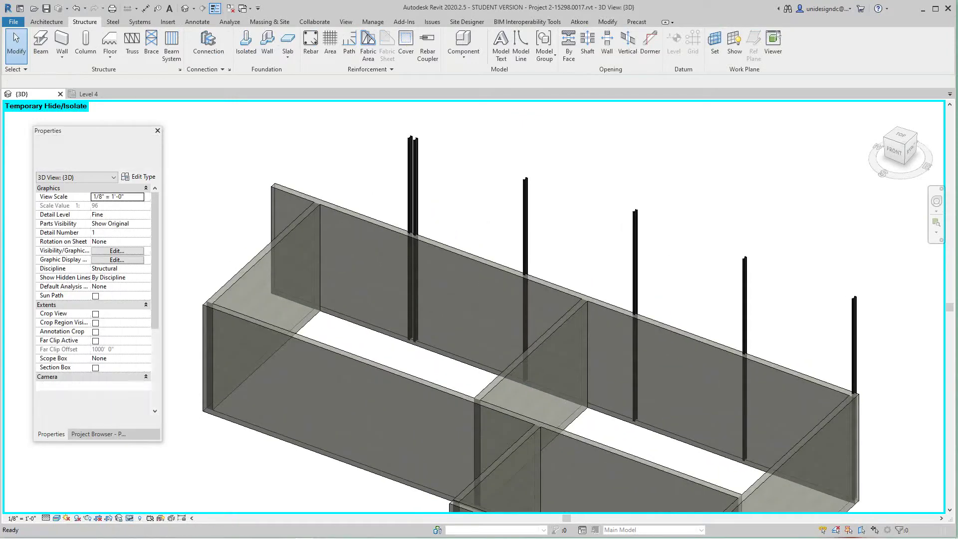
{"action": "scroll", "coordinate": [444, 247], "scroll_direction": "up", "scroll_amount": 2}
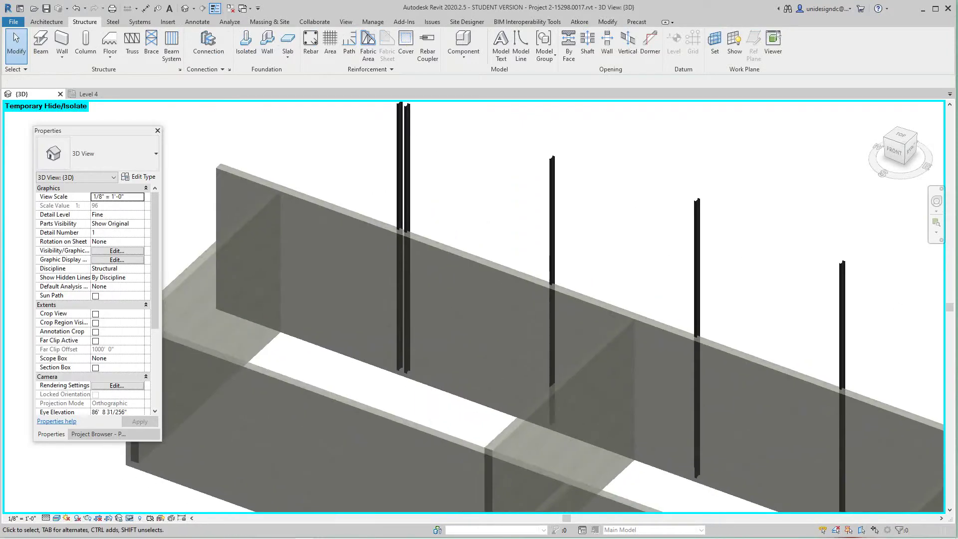
{"action": "scroll", "coordinate": [432, 253], "scroll_direction": "down", "scroll_amount": 1}
{"action": "middle_click_drag", "start_coordinate": [432, 252], "coordinate": [487, 288]}
{"action": "scroll", "coordinate": [456, 235], "scroll_direction": "up", "scroll_amount": 2}
{"action": "scroll", "coordinate": [468, 271], "scroll_direction": "up", "scroll_amount": 2}
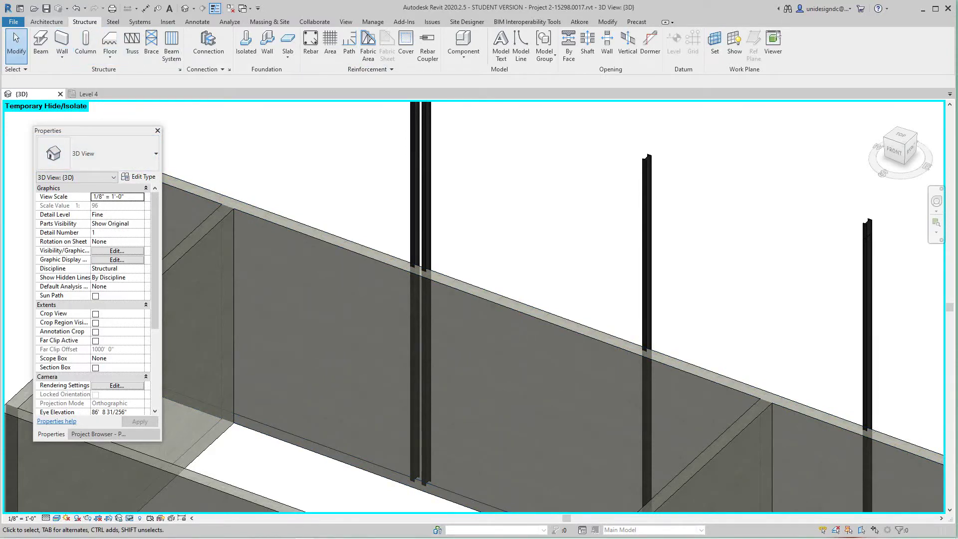
{"action": "left_click", "coordinate": [46, 21]}
{"action": "left_click", "coordinate": [119, 55]}
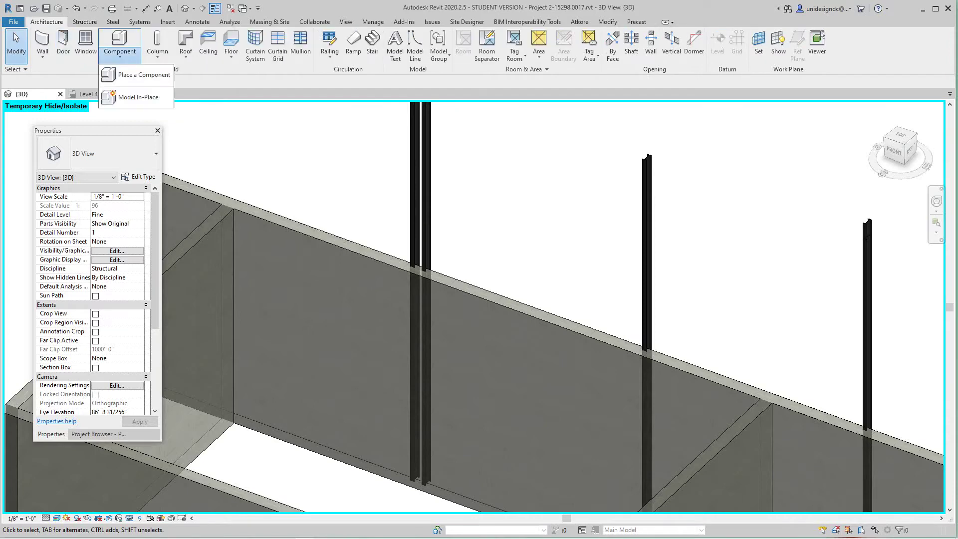
{"action": "left_click", "coordinate": [144, 75]}
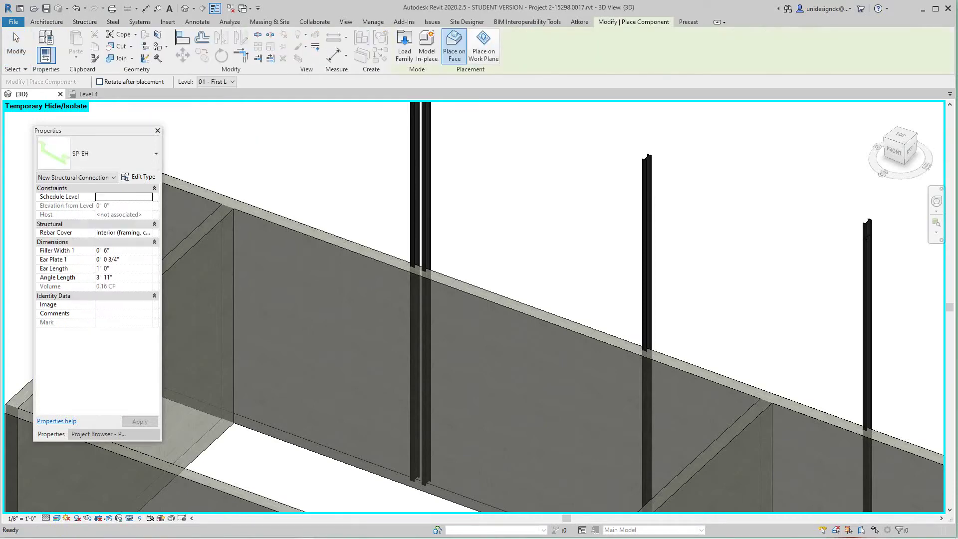
{"action": "left_click", "coordinate": [149, 155]}
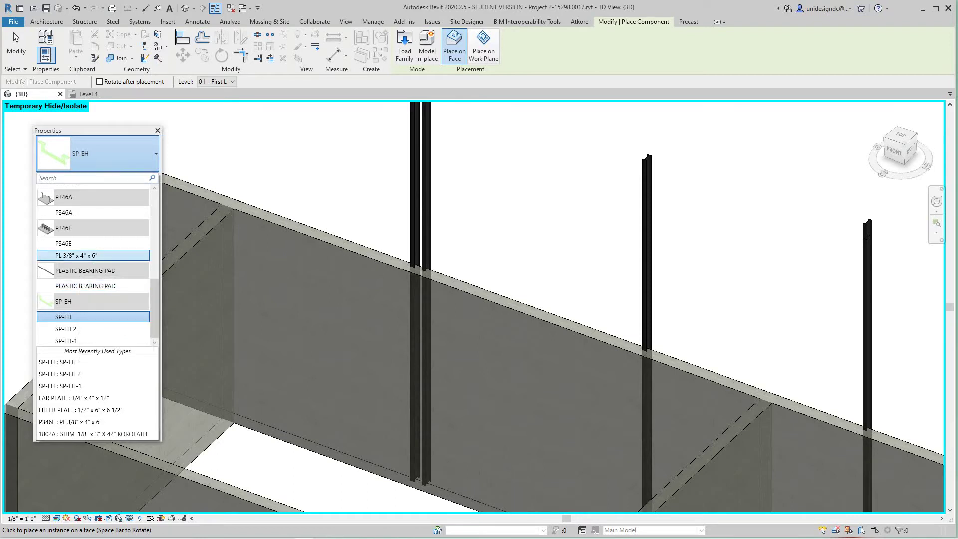
{"action": "scroll", "coordinate": [234, 209], "scroll_direction": "up", "scroll_amount": 1}
{"action": "scroll", "coordinate": [247, 215], "scroll_direction": "up", "scroll_amount": 3}
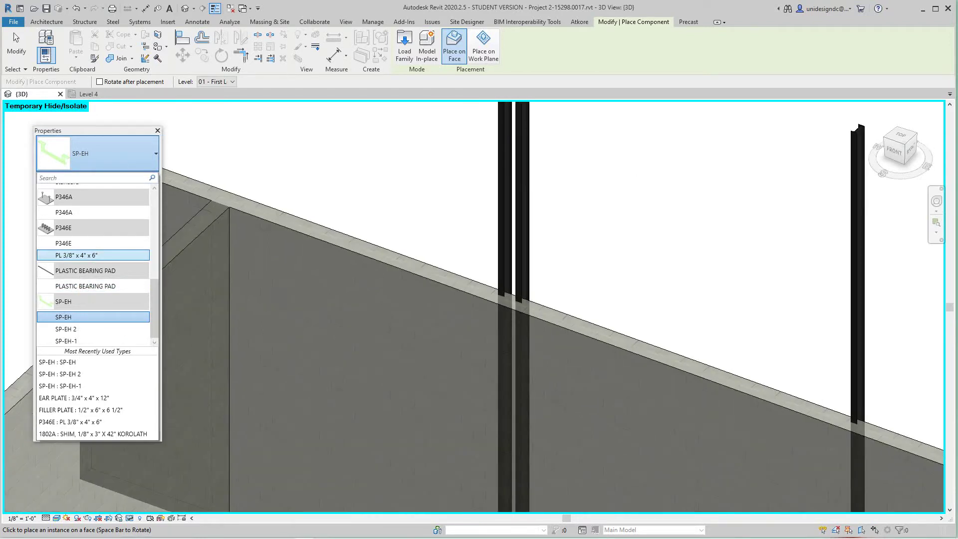
{"action": "left_click", "coordinate": [484, 47]}
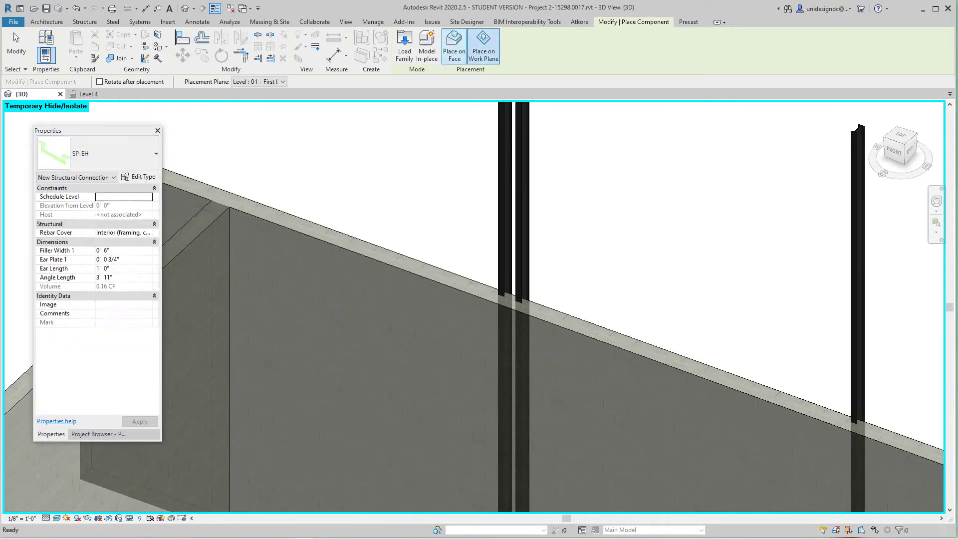
{"action": "left_click", "coordinate": [454, 47]}
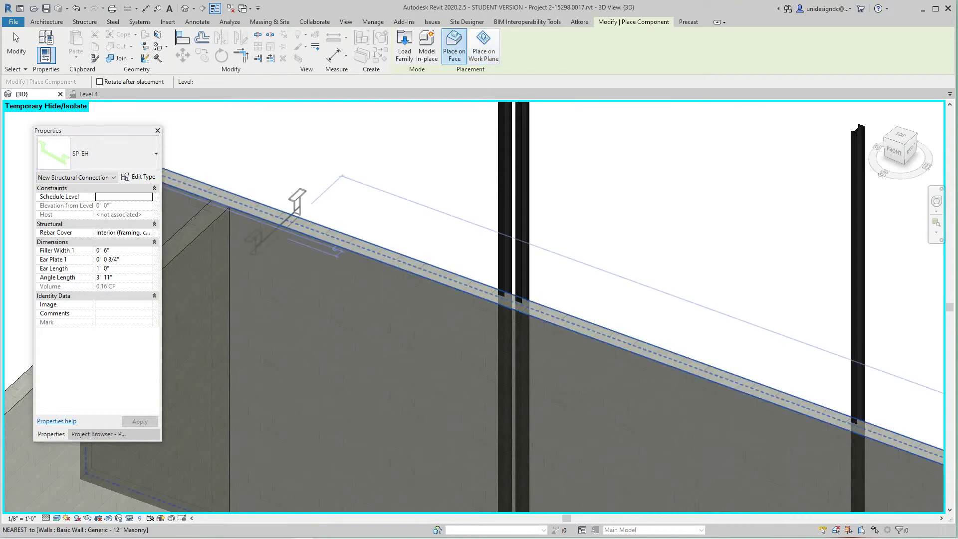
{"action": "key", "text": "Escape"}
{"action": "key", "text": "Escape"}
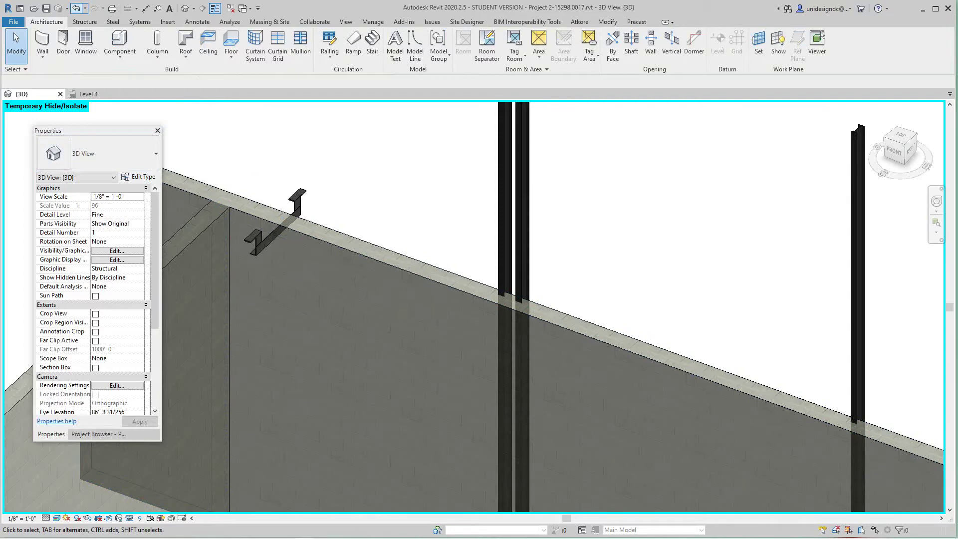
{"action": "left_click", "coordinate": [154, 155]}
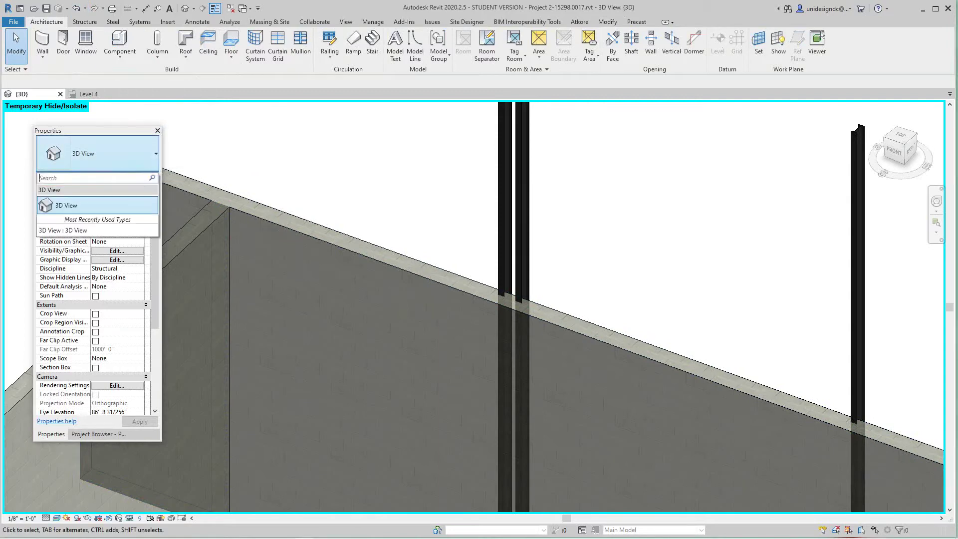
Place two PLASTIC BEARING PAD components by face on top of the long rear masonry wall, rotated to run along it and set end to end
{"action": "left_click", "coordinate": [154, 155]}
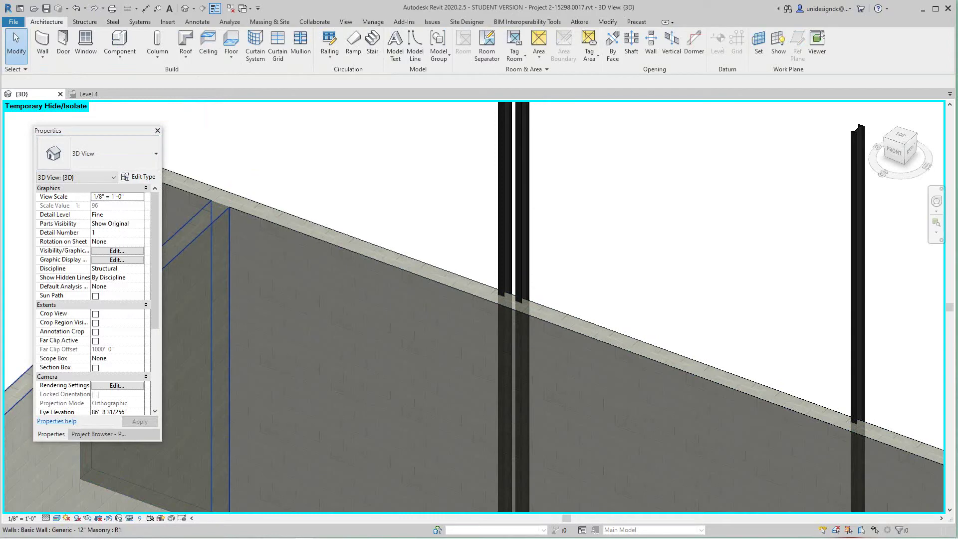
{"action": "left_click", "coordinate": [119, 42]}
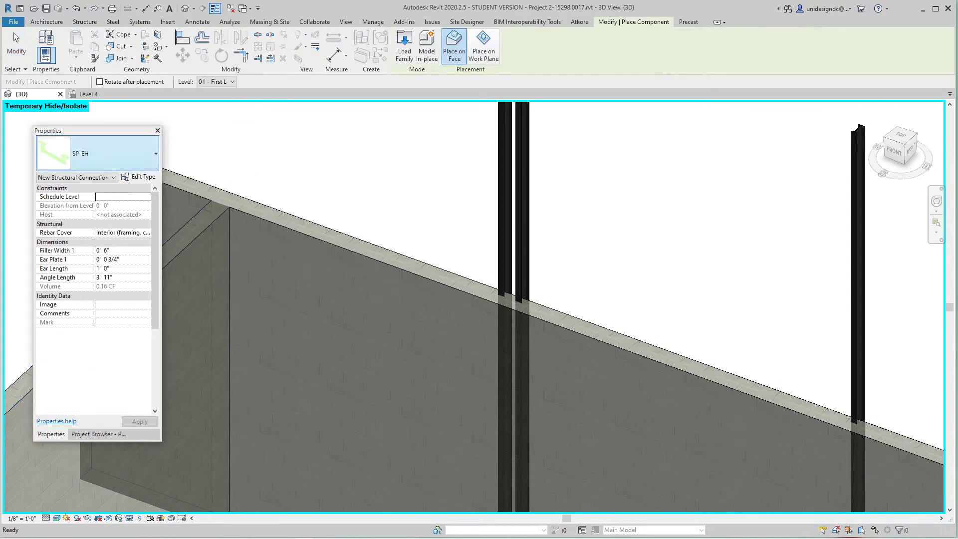
{"action": "left_click", "coordinate": [153, 155]}
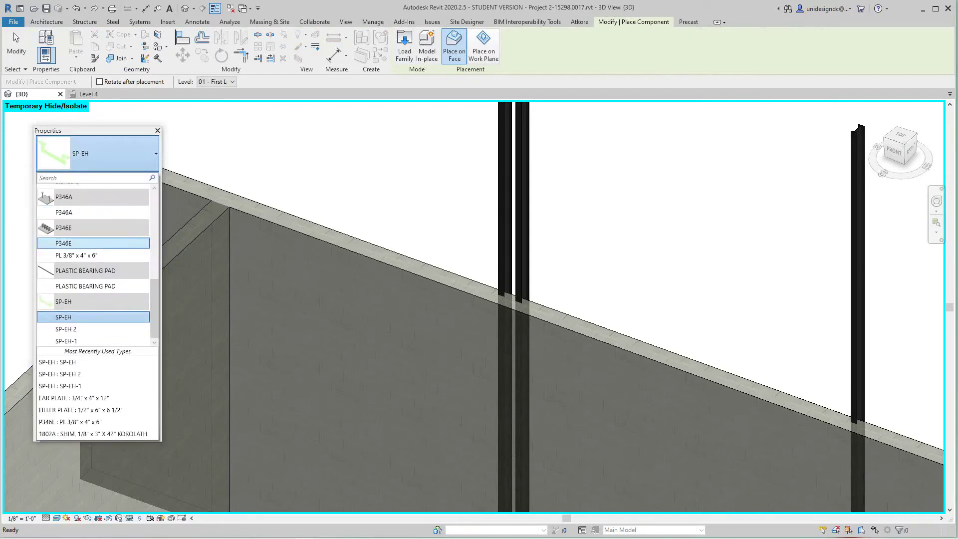
{"action": "left_click", "coordinate": [85, 286]}
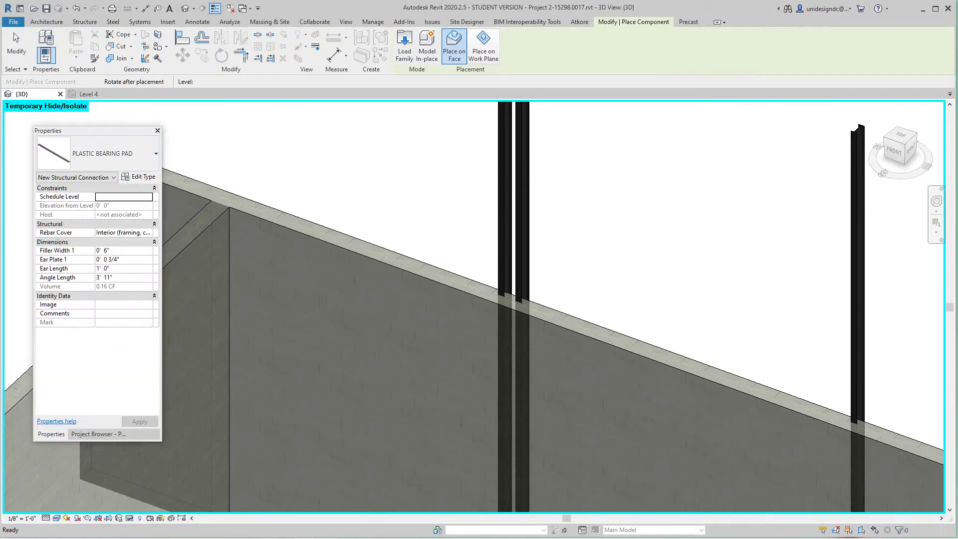
{"action": "scroll", "coordinate": [277, 217], "scroll_direction": "up", "scroll_amount": 2}
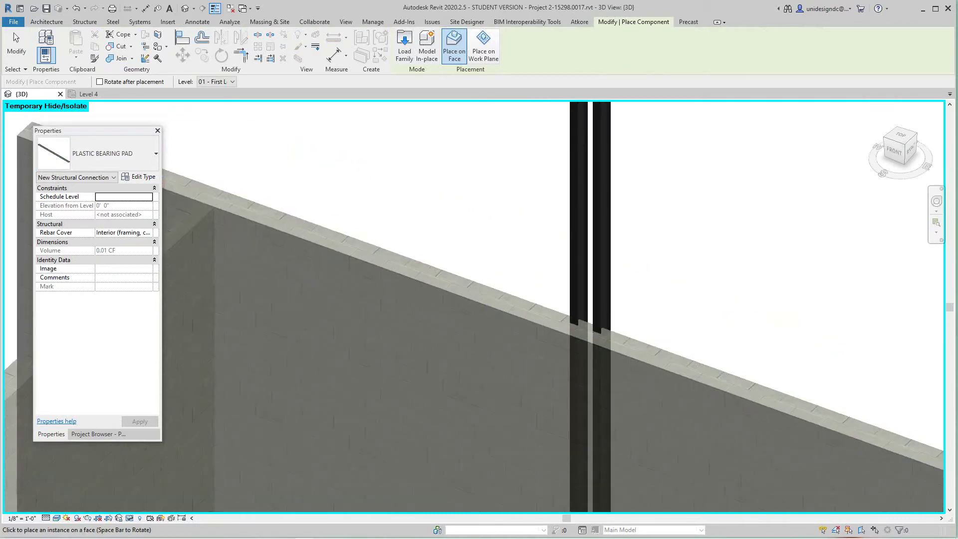
{"action": "scroll", "coordinate": [246, 211], "scroll_direction": "up", "scroll_amount": 1}
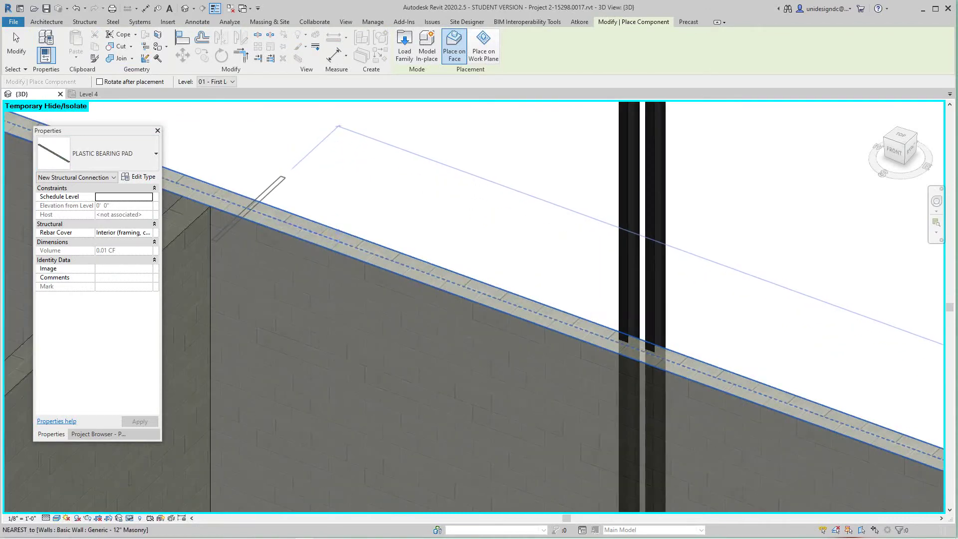
{"action": "key", "text": "space"}
{"action": "left_click", "coordinate": [249, 208]}
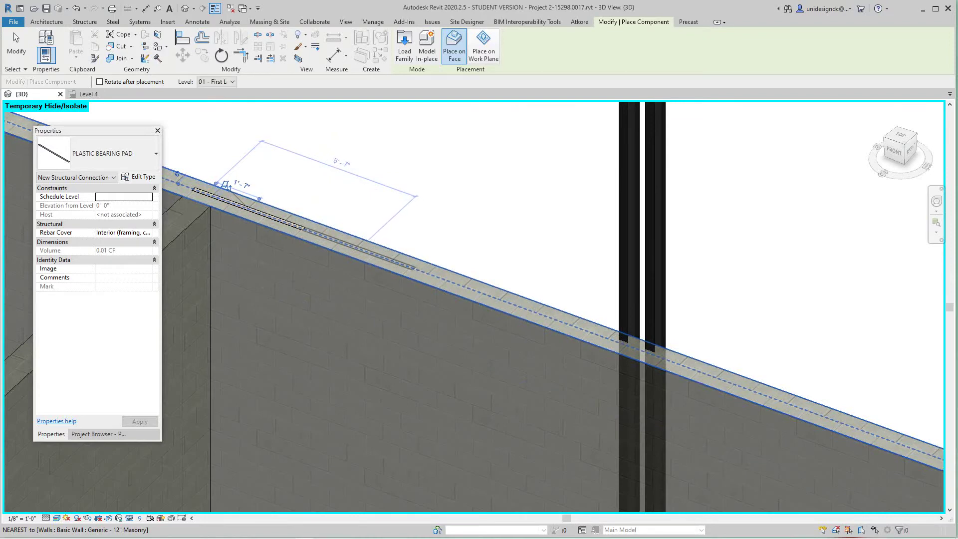
{"action": "left_click", "coordinate": [360, 249]}
{"action": "scroll", "coordinate": [419, 278], "scroll_direction": "down", "scroll_amount": 2}
{"action": "middle_click_drag", "start_coordinate": [419, 279], "coordinate": [404, 275]}
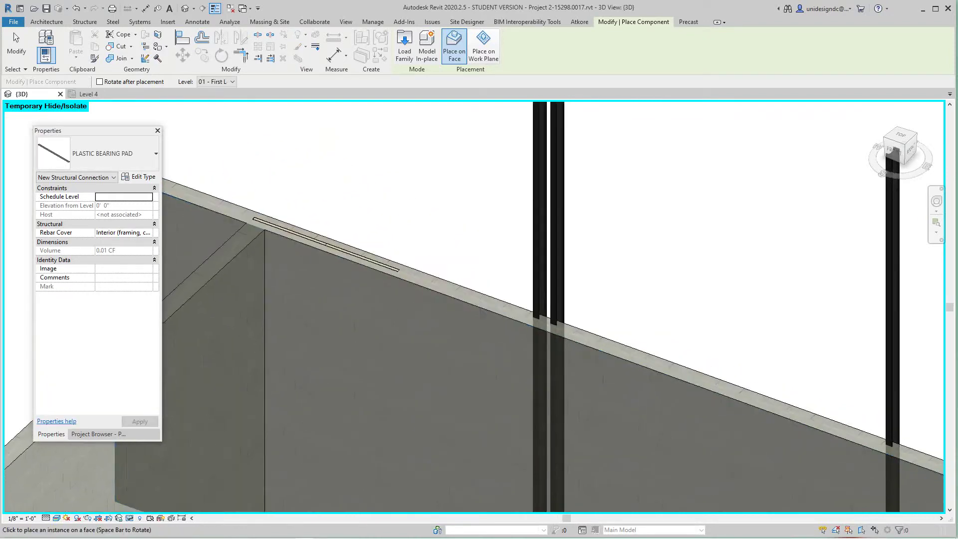
{"action": "scroll", "coordinate": [391, 261], "scroll_direction": "down", "scroll_amount": 1}
{"action": "middle_click_drag", "start_coordinate": [351, 185], "coordinate": [354, 214]}
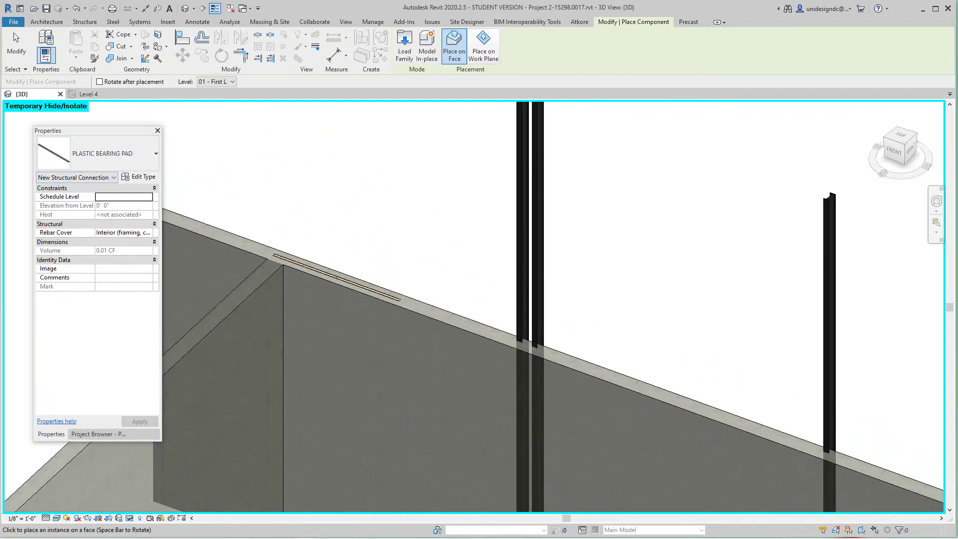
{"action": "scroll", "coordinate": [354, 215], "scroll_direction": "up", "scroll_amount": 1}
{"action": "middle_click_drag", "start_coordinate": [409, 318], "coordinate": [424, 261]}
{"action": "scroll", "coordinate": [336, 257], "scroll_direction": "up", "scroll_amount": 5}
{"action": "key", "text": "Escape"}
Select the bearing pad farther along the rear wall and bring it into close view in the Level 4 structural plan
{"action": "left_click", "coordinate": [322, 248]}
{"action": "scroll", "coordinate": [322, 248], "scroll_direction": "down", "scroll_amount": 2}
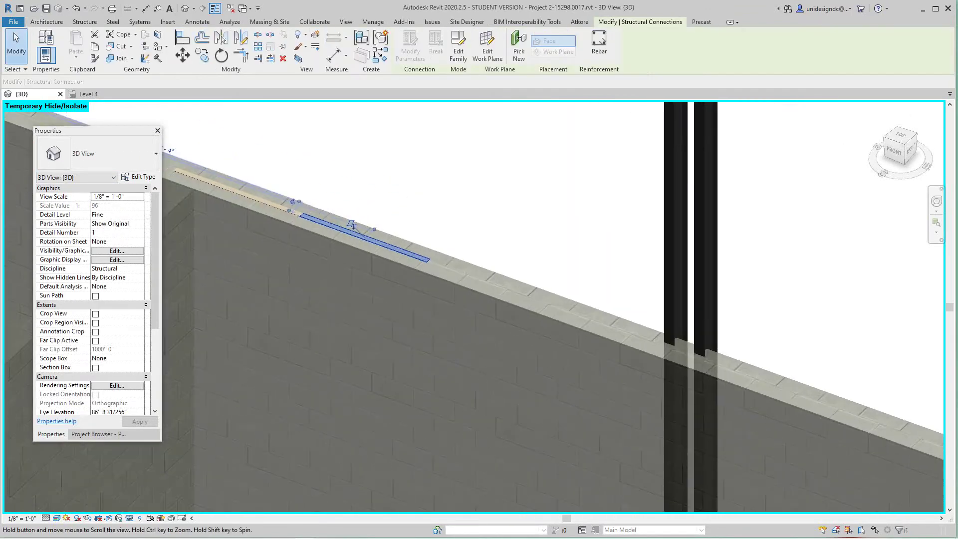
{"action": "scroll", "coordinate": [310, 227], "scroll_direction": "up", "scroll_amount": 1}
{"action": "scroll", "coordinate": [306, 185], "scroll_direction": "down", "scroll_amount": 1}
{"action": "middle_click_drag", "start_coordinate": [350, 214], "coordinate": [353, 215], "text": "shift"}
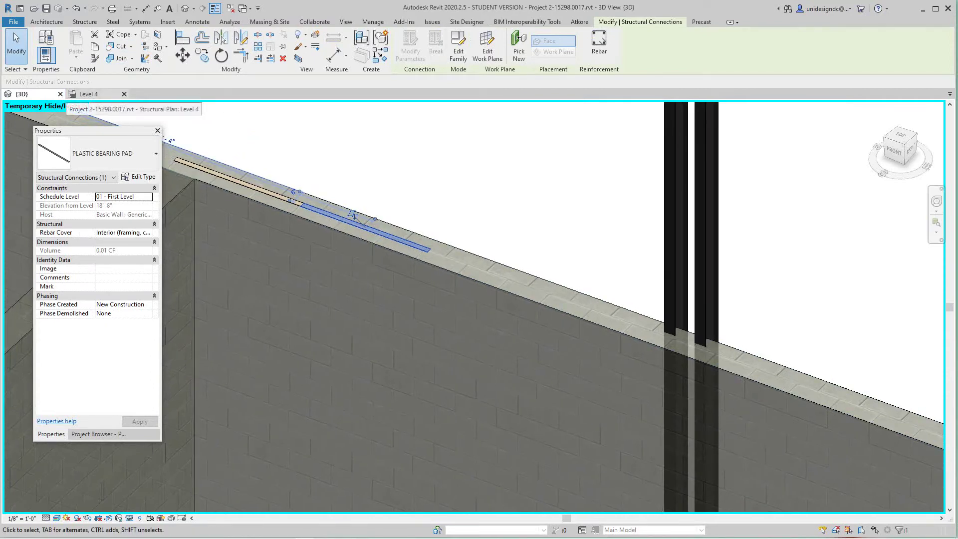
{"action": "key", "text": "ctrl+Tab"}
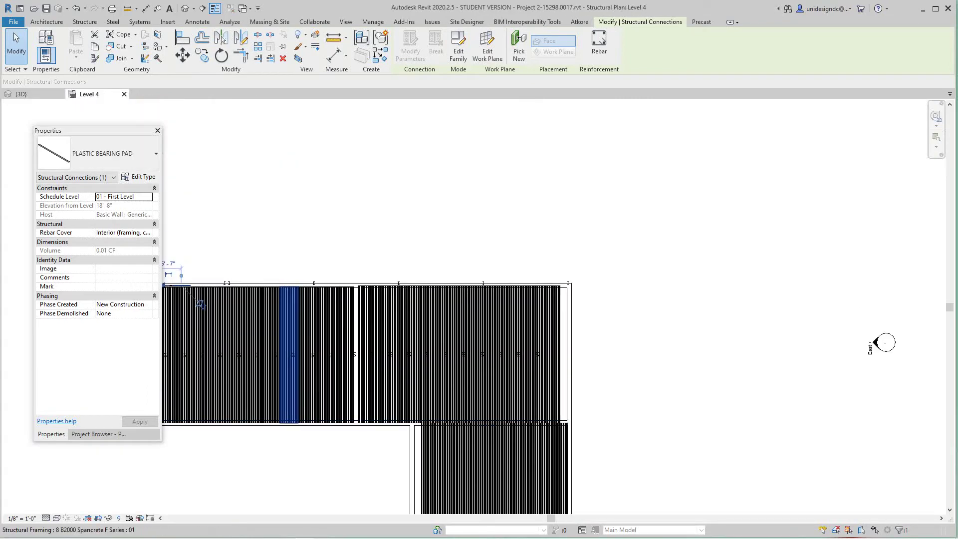
{"action": "scroll", "coordinate": [349, 349], "scroll_direction": "up", "scroll_amount": 5}
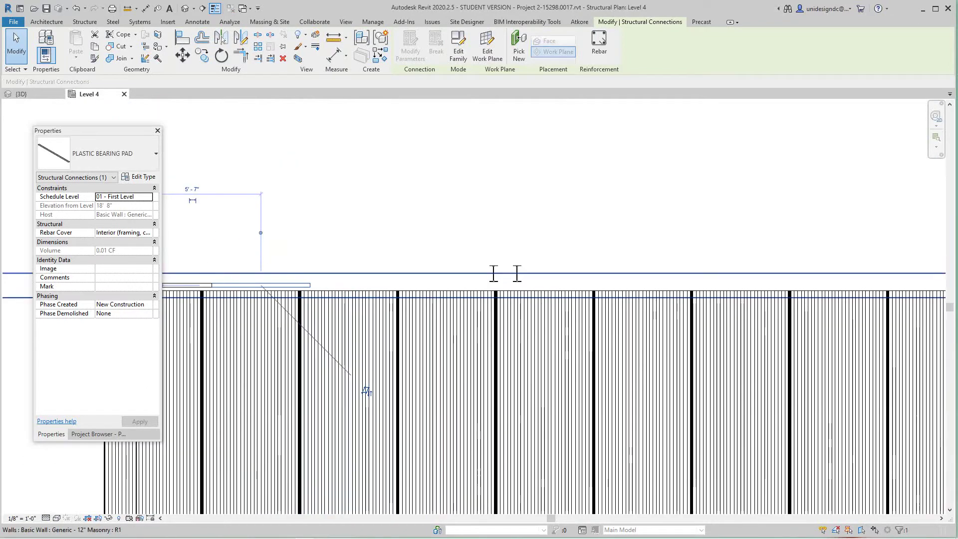
{"action": "scroll", "coordinate": [439, 406], "scroll_direction": "up", "scroll_amount": 3}
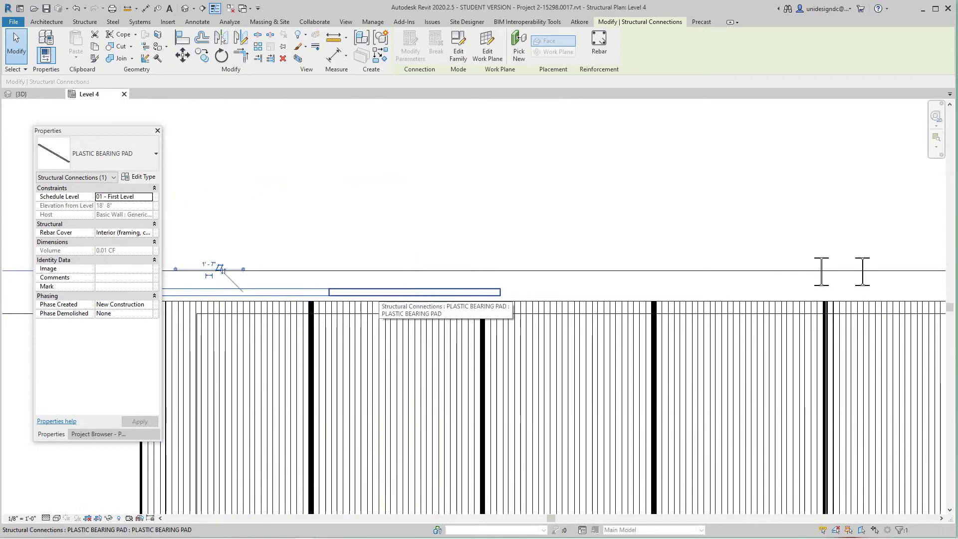
Add the adjoining bearing pad to the selection and move both perpendicular to the wall so they lie just inside the plank ends
{"action": "left_click", "coordinate": [414, 292], "text": "ctrl"}
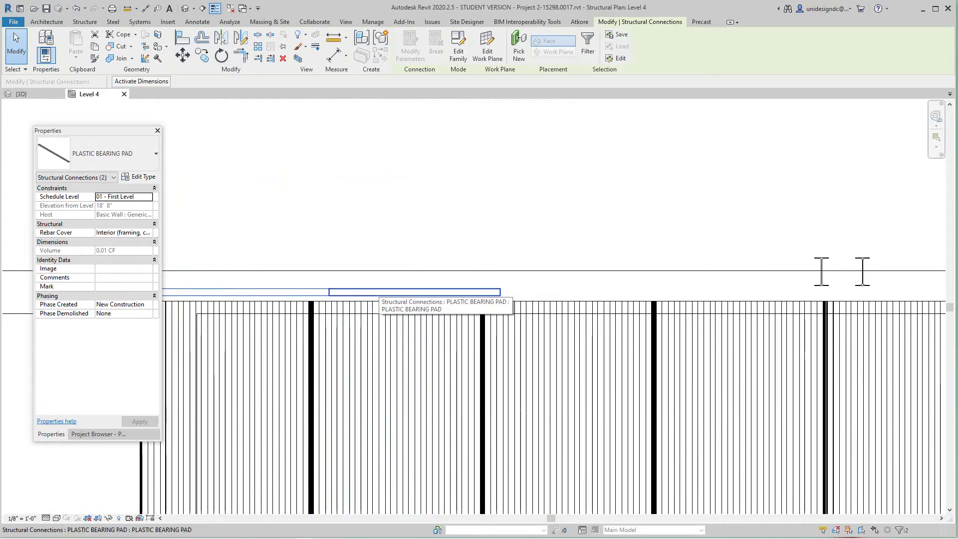
{"action": "scroll", "coordinate": [414, 292], "scroll_direction": "down", "scroll_amount": 1}
{"action": "scroll", "coordinate": [314, 245], "scroll_direction": "up", "scroll_amount": 2}
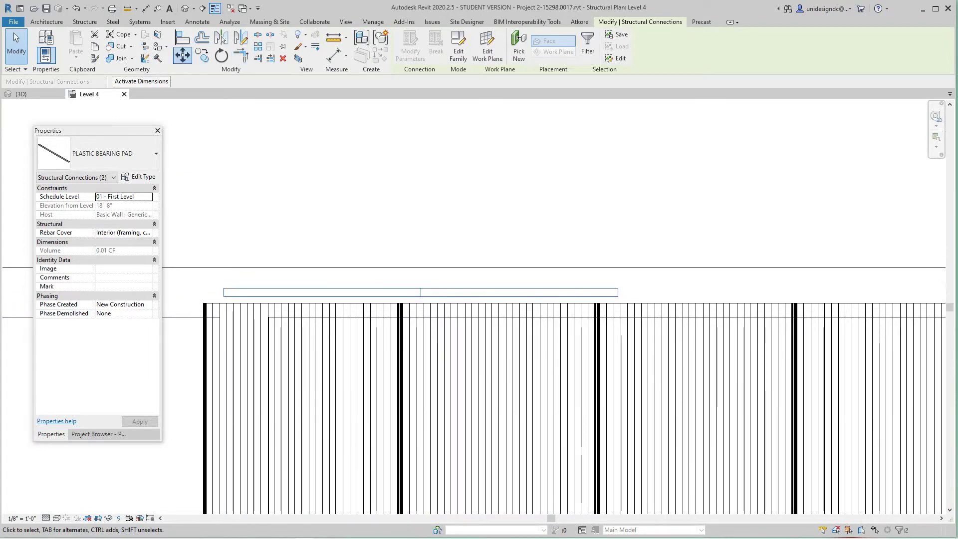
{"action": "left_click", "coordinate": [182, 55]}
{"action": "scroll", "coordinate": [390, 309], "scroll_direction": "up", "scroll_amount": 4}
{"action": "left_click", "coordinate": [386, 280]}
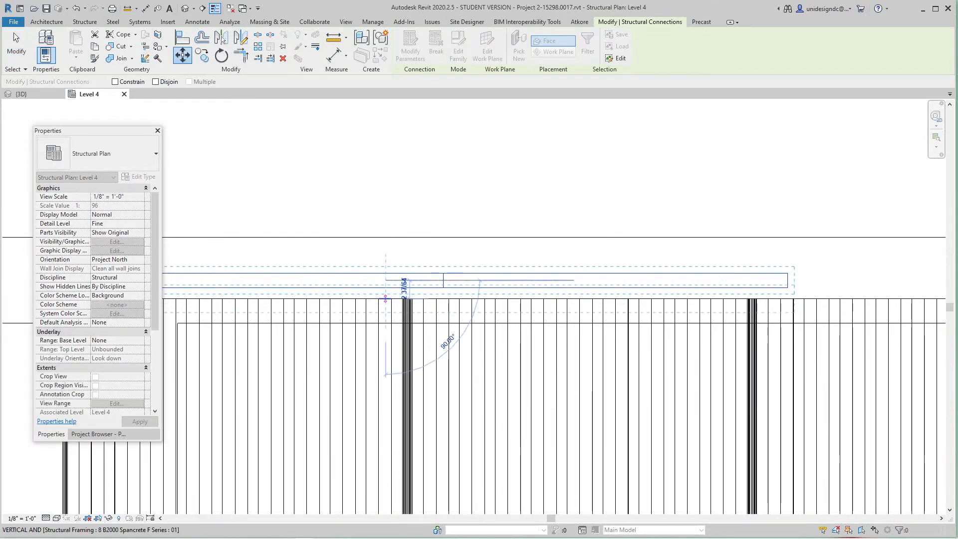
{"action": "left_click", "coordinate": [386, 309]}
{"action": "scroll", "coordinate": [386, 308], "scroll_direction": "down", "scroll_amount": 5}
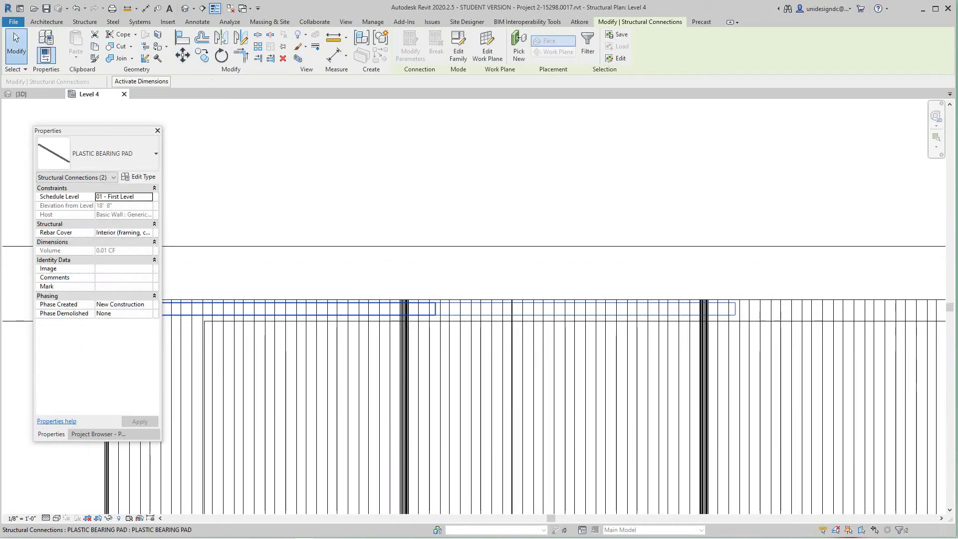
{"action": "key", "text": "Escape"}
Copy the second bearing pad with multiple copies enabled, placing three end-to-end copies at 4'-0" spacing along the wall as far as the double columns
{"action": "scroll", "coordinate": [606, 313], "scroll_direction": "down", "scroll_amount": 3}
{"action": "middle_click_drag", "start_coordinate": [607, 313], "coordinate": [533, 295]}
{"action": "scroll", "coordinate": [533, 295], "scroll_direction": "up", "scroll_amount": 5}
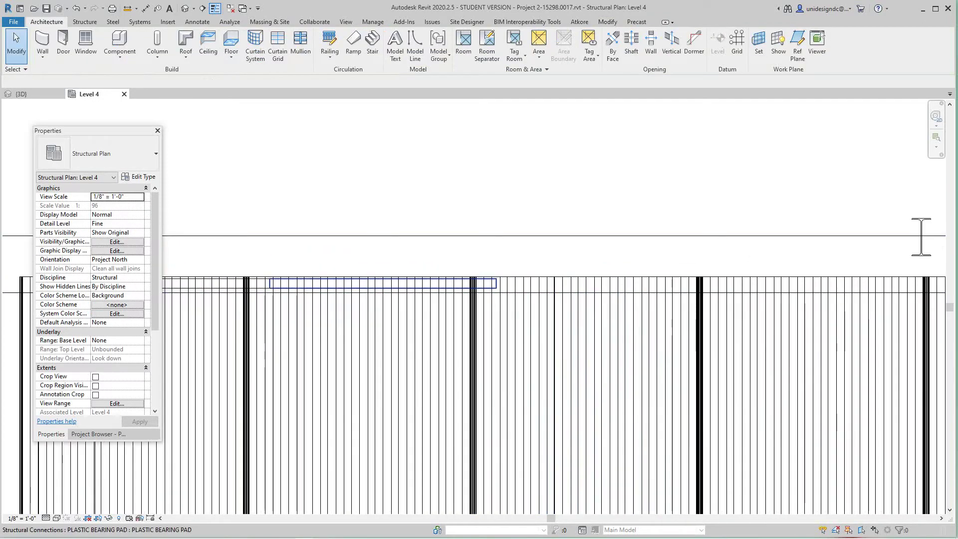
{"action": "left_click", "coordinate": [424, 288]}
{"action": "scroll", "coordinate": [424, 288], "scroll_direction": "down", "scroll_amount": 1}
{"action": "middle_click_drag", "start_coordinate": [424, 288], "coordinate": [491, 289]}
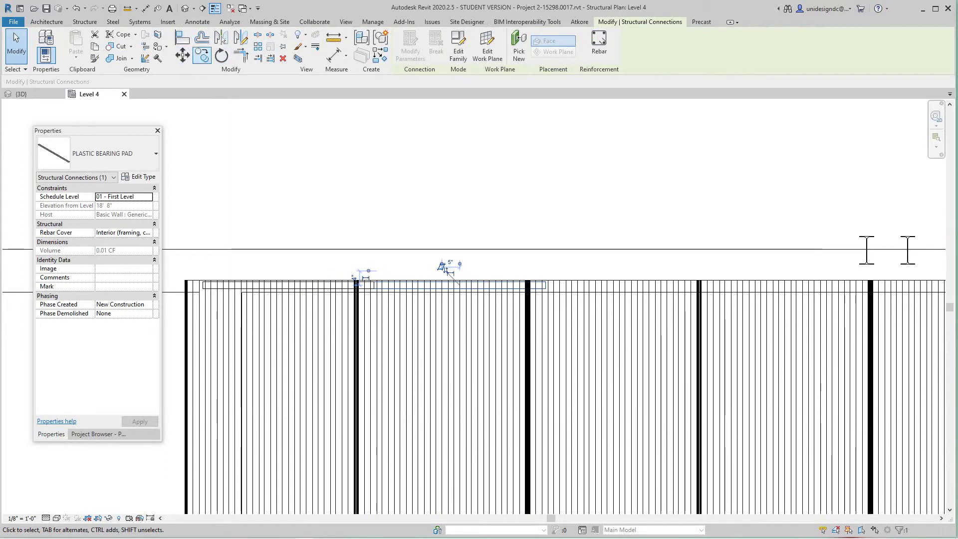
{"action": "left_click", "coordinate": [202, 56]}
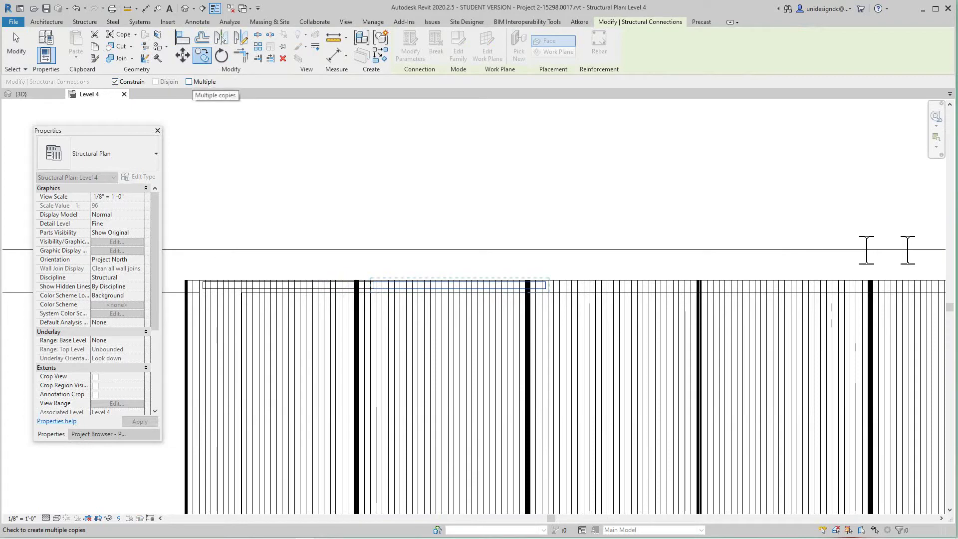
{"action": "left_click", "coordinate": [189, 82]}
{"action": "scroll", "coordinate": [359, 287], "scroll_direction": "up", "scroll_amount": 3}
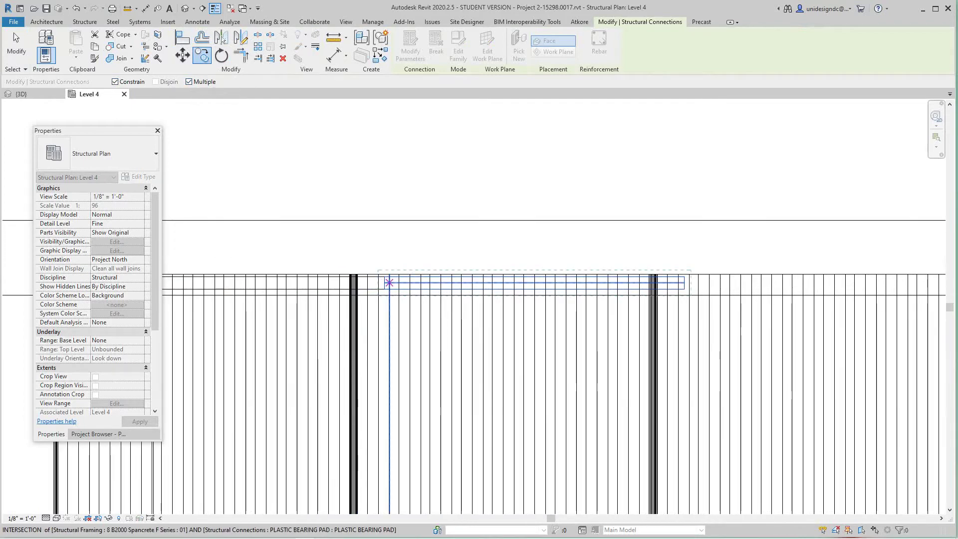
{"action": "left_click", "coordinate": [385, 277]}
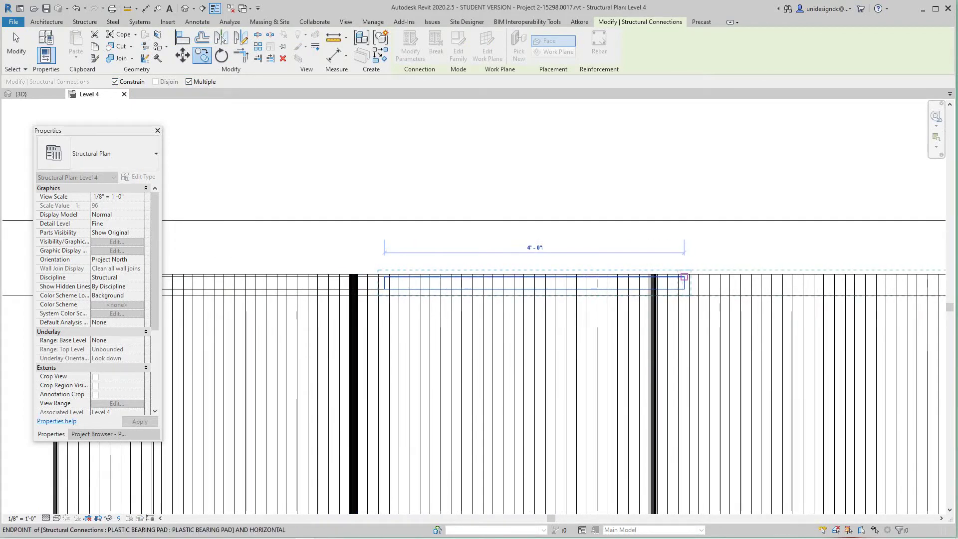
{"action": "left_click", "coordinate": [685, 276]}
{"action": "middle_click_drag", "start_coordinate": [739, 278], "coordinate": [376, 286]}
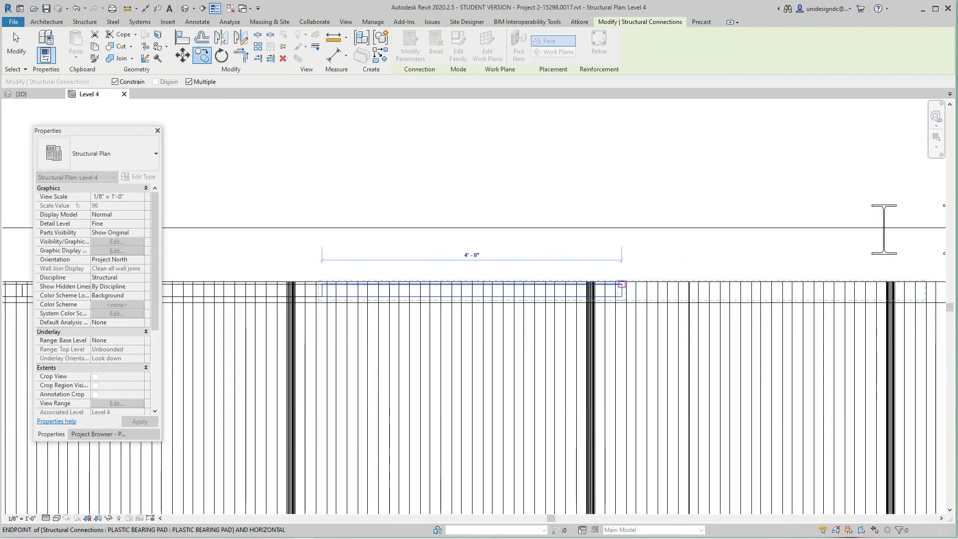
{"action": "left_click", "coordinate": [621, 285]}
{"action": "middle_click_drag", "start_coordinate": [741, 284], "coordinate": [366, 290]}
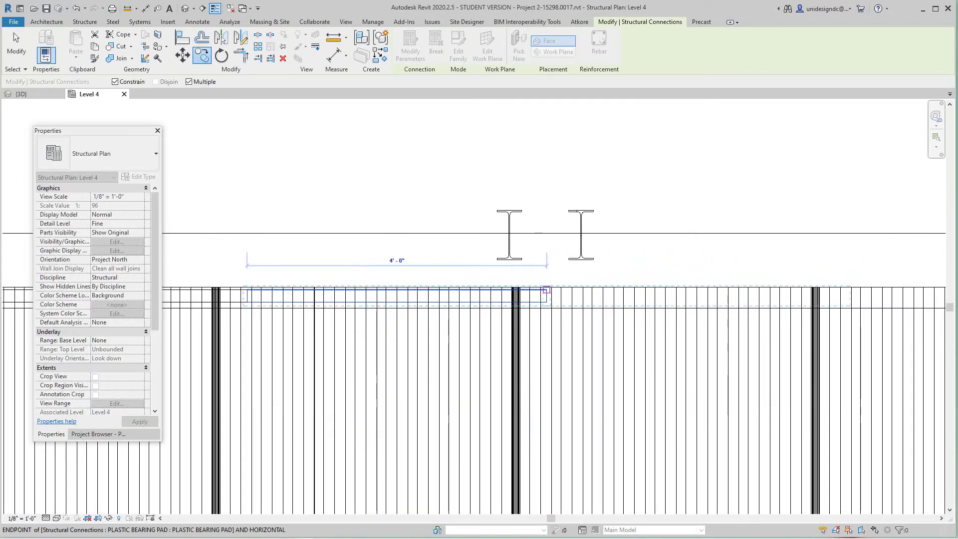
{"action": "left_click", "coordinate": [547, 289]}
{"action": "left_click", "coordinate": [547, 290]}
Continue the end-to-end bearing pad copies at 4'-0" spacing from the double columns to the last plank of the first room, and finish copying
{"action": "middle_click_drag", "start_coordinate": [815, 291], "coordinate": [615, 294]}
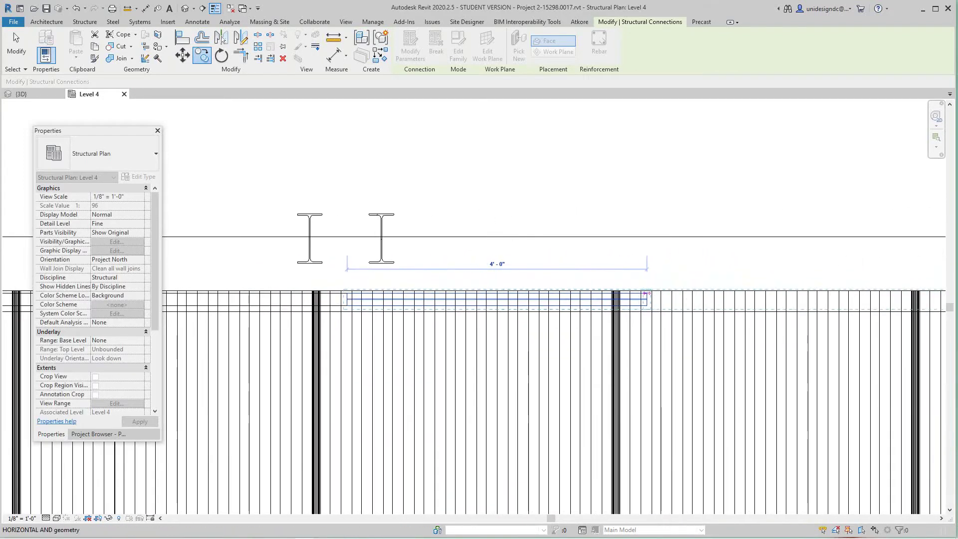
{"action": "left_click", "coordinate": [647, 294]}
{"action": "middle_click_drag", "start_coordinate": [703, 293], "coordinate": [490, 315]}
{"action": "middle_click_drag", "start_coordinate": [650, 316], "coordinate": [532, 324]}
{"action": "scroll", "coordinate": [604, 323], "scroll_direction": "up", "scroll_amount": 1}
{"action": "left_click", "coordinate": [616, 324]}
{"action": "scroll", "coordinate": [679, 323], "scroll_direction": "down", "scroll_amount": 2}
{"action": "middle_click_drag", "start_coordinate": [679, 323], "coordinate": [359, 315]}
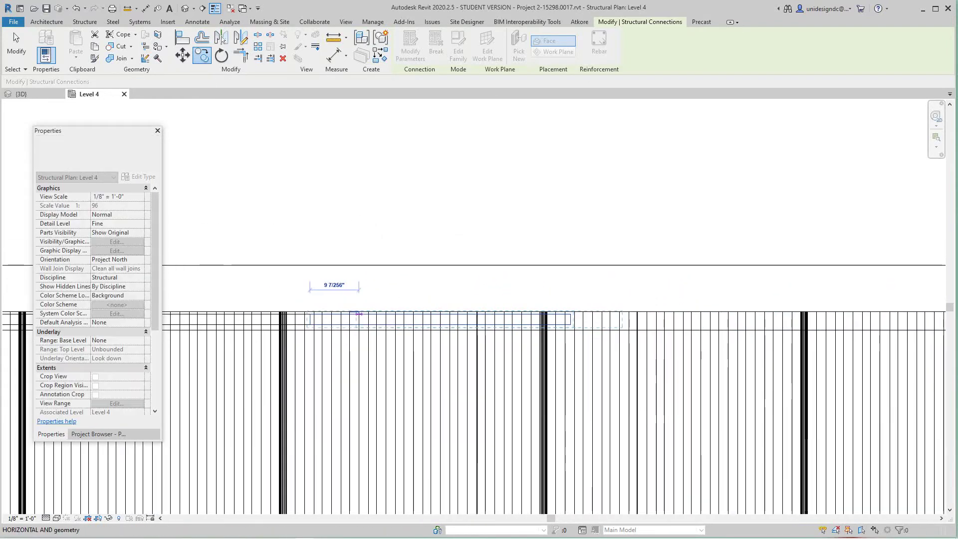
{"action": "left_click", "coordinate": [571, 314]}
{"action": "scroll", "coordinate": [639, 315], "scroll_direction": "down", "scroll_amount": 1}
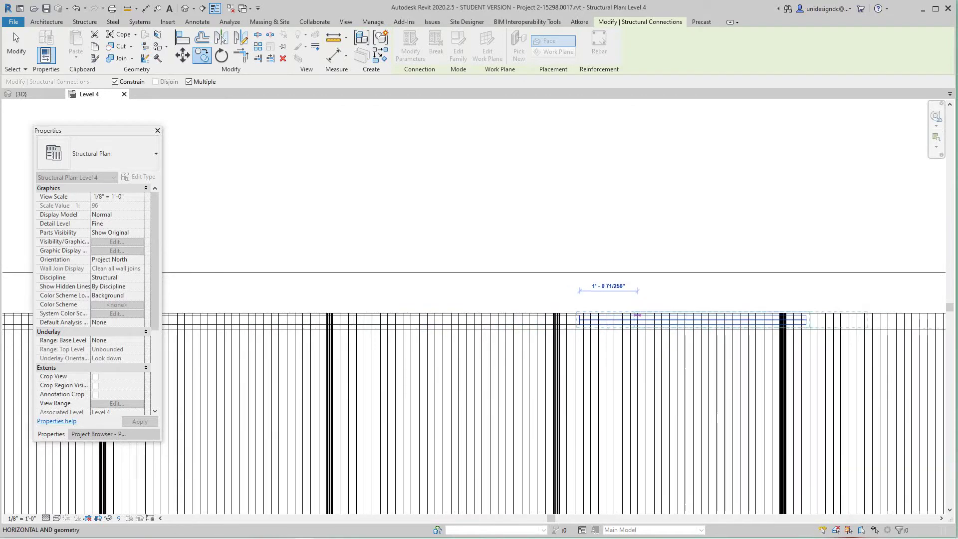
{"action": "middle_click_drag", "start_coordinate": [644, 315], "coordinate": [430, 332]}
{"action": "scroll", "coordinate": [584, 333], "scroll_direction": "up", "scroll_amount": 3}
{"action": "left_click", "coordinate": [598, 330]}
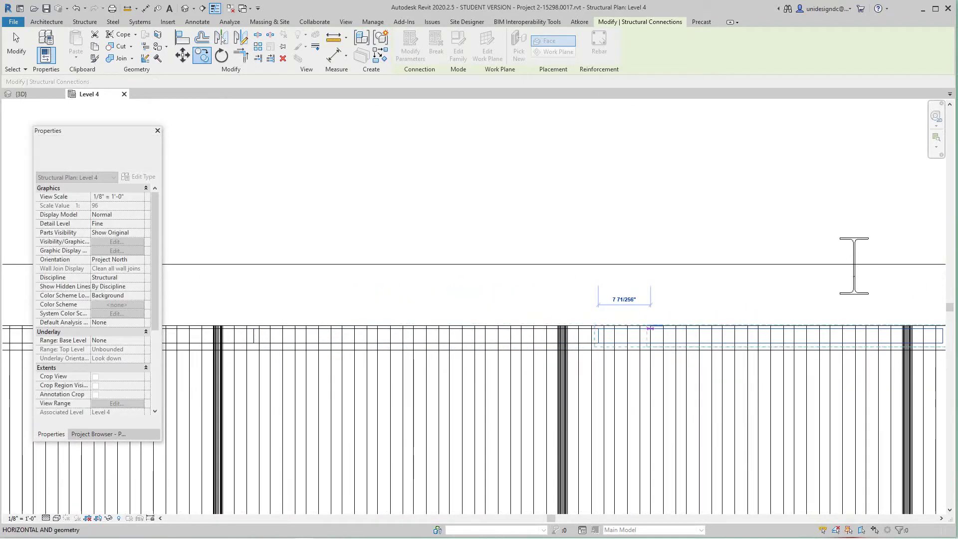
{"action": "scroll", "coordinate": [650, 330], "scroll_direction": "down", "scroll_amount": 2}
{"action": "middle_click_drag", "start_coordinate": [650, 330], "coordinate": [395, 332]}
{"action": "scroll", "coordinate": [628, 333], "scroll_direction": "up", "scroll_amount": 3}
{"action": "left_click", "coordinate": [611, 332]}
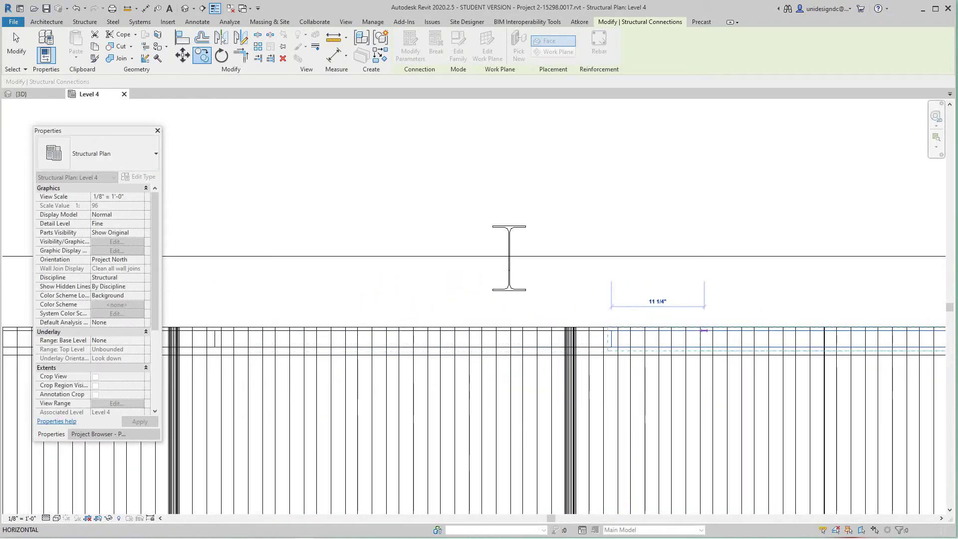
{"action": "scroll", "coordinate": [701, 331], "scroll_direction": "down", "scroll_amount": 2}
{"action": "middle_click_drag", "start_coordinate": [702, 331], "coordinate": [317, 334]}
{"action": "scroll", "coordinate": [659, 345], "scroll_direction": "up", "scroll_amount": 2}
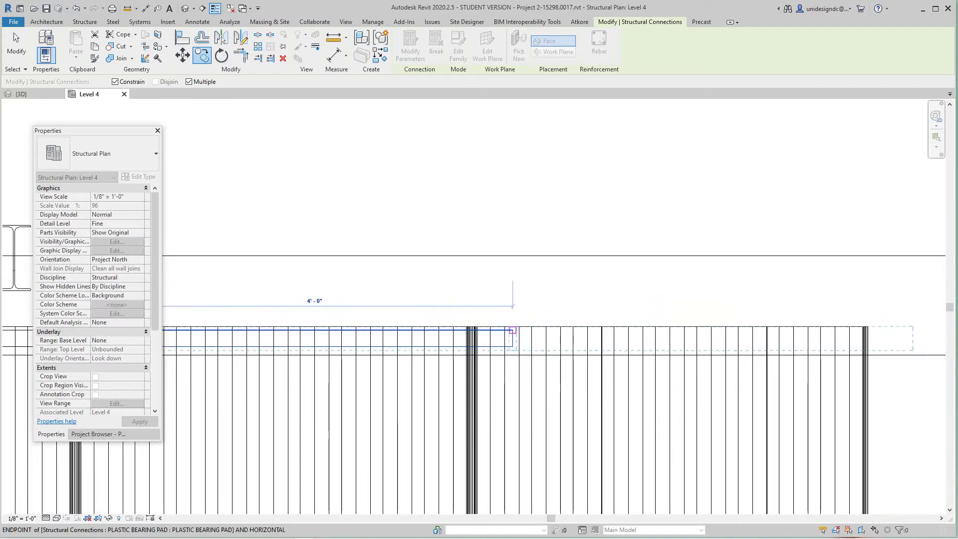
{"action": "left_click", "coordinate": [512, 330]}
{"action": "key", "text": "Escape"}
{"action": "key", "text": "Escape"}
Examine the last bearing pad where it extends past the final plank, and review the whole pad row along the first room's rear wall
{"action": "scroll", "coordinate": [746, 321], "scroll_direction": "down", "scroll_amount": 1}
{"action": "middle_click_drag", "start_coordinate": [746, 322], "coordinate": [610, 280]}
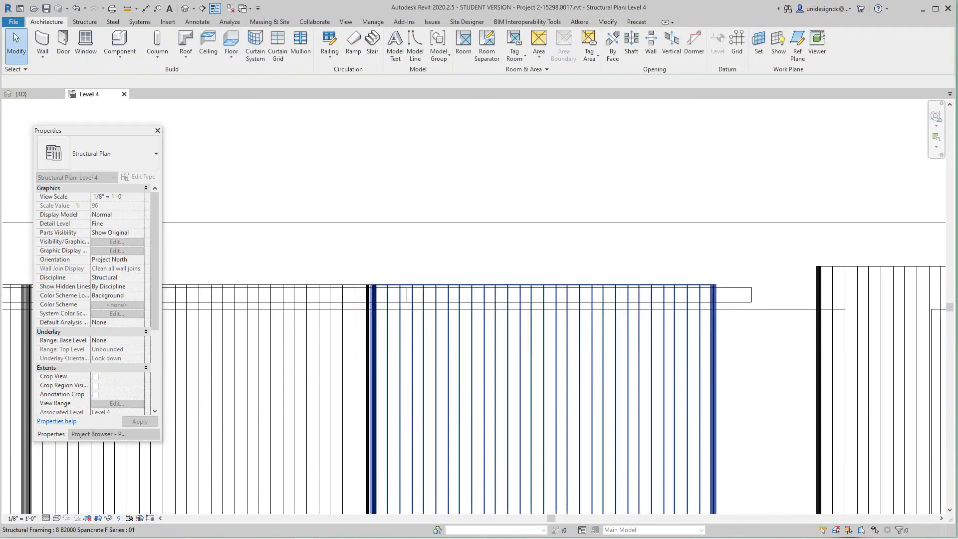
{"action": "left_click", "coordinate": [557, 272]}
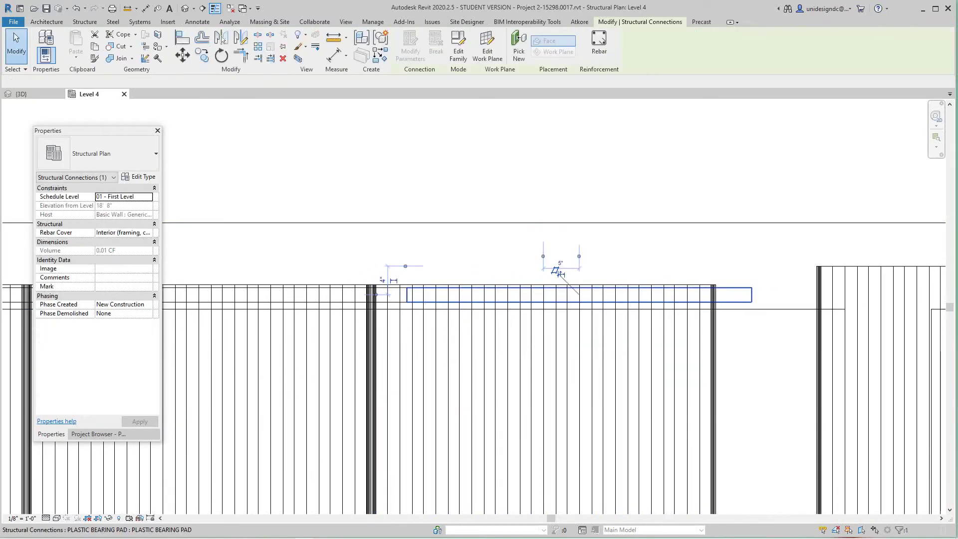
{"action": "key", "text": "Escape"}
{"action": "scroll", "coordinate": [464, 179], "scroll_direction": "down", "scroll_amount": 5}
{"action": "middle_click_drag", "start_coordinate": [450, 190], "coordinate": [680, 195]}
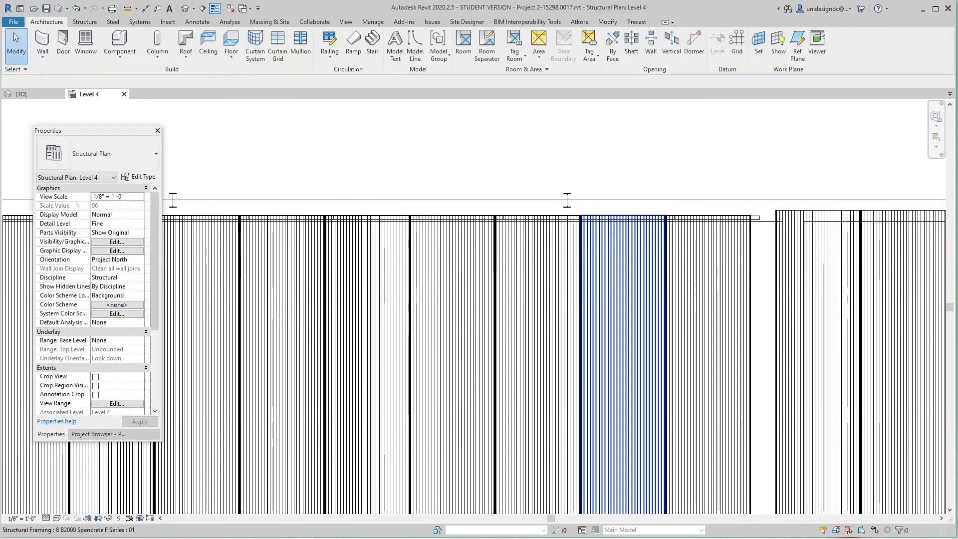
{"action": "scroll", "coordinate": [582, 231], "scroll_direction": "down", "scroll_amount": 2}
{"action": "scroll", "coordinate": [501, 224], "scroll_direction": "down", "scroll_amount": 4}
{"action": "middle_click_drag", "start_coordinate": [500, 224], "coordinate": [630, 199]}
{"action": "scroll", "coordinate": [630, 199], "scroll_direction": "down", "scroll_amount": 1}
{"action": "scroll", "coordinate": [514, 242], "scroll_direction": "up", "scroll_amount": 2}
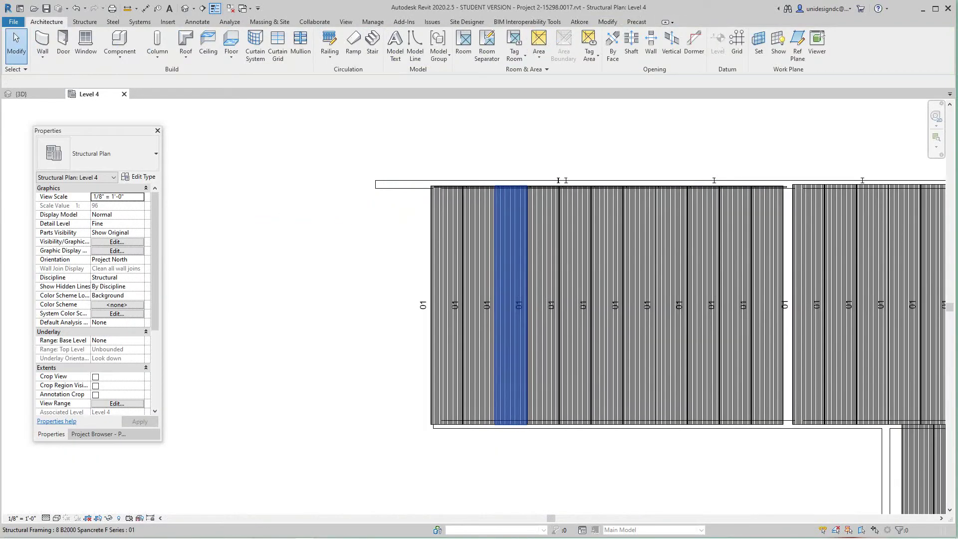
Examine the bearing pads' alignment with the plank ends along the first room's rear wall, back to the first pad
{"action": "middle_click_drag", "start_coordinate": [514, 242], "coordinate": [436, 266]}
{"action": "scroll", "coordinate": [314, 253], "scroll_direction": "up", "scroll_amount": 2}
{"action": "middle_click_drag", "start_coordinate": [314, 253], "coordinate": [250, 255]}
{"action": "scroll", "coordinate": [264, 245], "scroll_direction": "down", "scroll_amount": 1}
{"action": "middle_click_drag", "start_coordinate": [279, 202], "coordinate": [275, 212]}
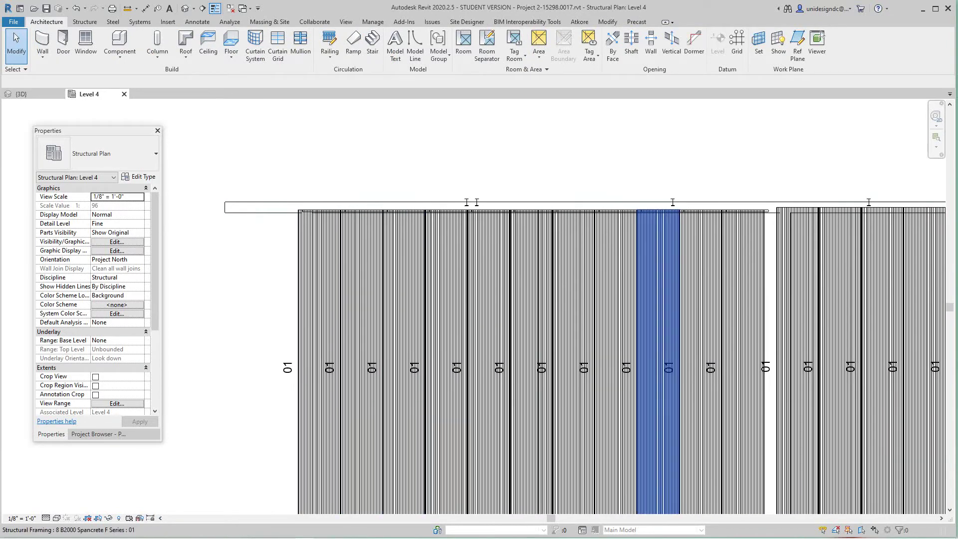
{"action": "middle_click_drag", "start_coordinate": [659, 255], "coordinate": [400, 248]}
{"action": "scroll", "coordinate": [595, 231], "scroll_direction": "up", "scroll_amount": 2}
{"action": "middle_click_drag", "start_coordinate": [484, 210], "coordinate": [765, 233]}
{"action": "scroll", "coordinate": [480, 209], "scroll_direction": "down", "scroll_amount": 3}
{"action": "scroll", "coordinate": [396, 225], "scroll_direction": "up", "scroll_amount": 6}
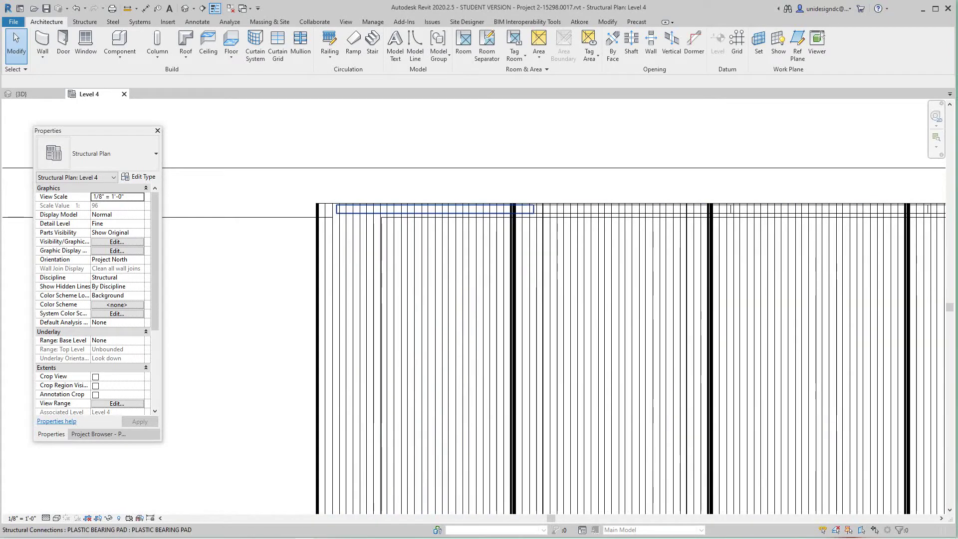
Select all plastic bearing pad instances and mirror a copy to the opposite wall about a drawn axis through the planks' midpoint
{"action": "right_click", "coordinate": [347, 214]}
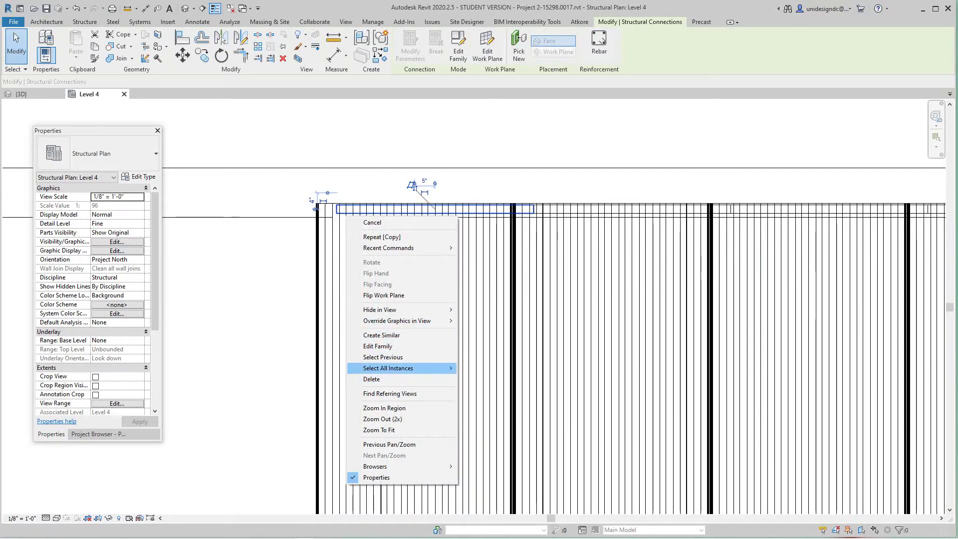
{"action": "left_click", "coordinate": [491, 368]}
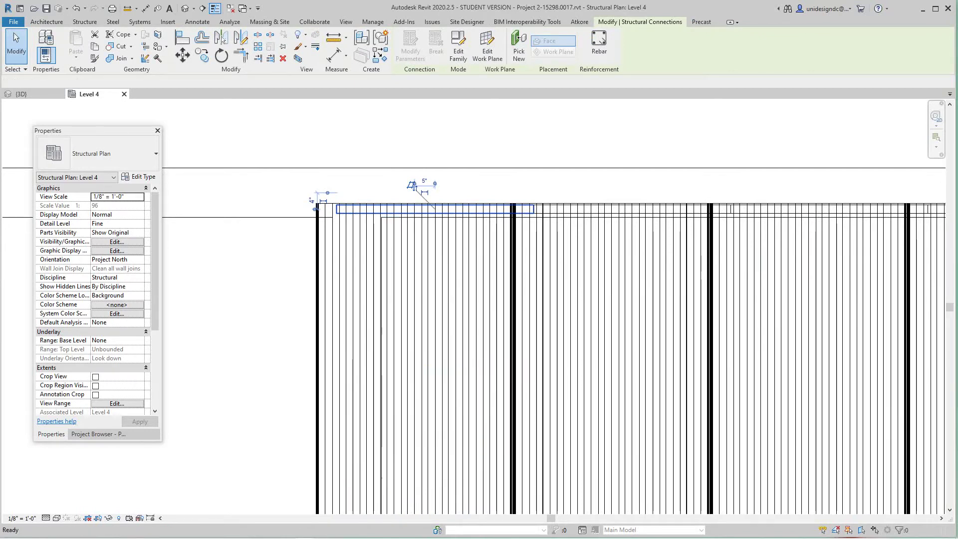
{"action": "scroll", "coordinate": [424, 321], "scroll_direction": "down", "scroll_amount": 2}
{"action": "middle_click_drag", "start_coordinate": [424, 321], "coordinate": [445, 255]}
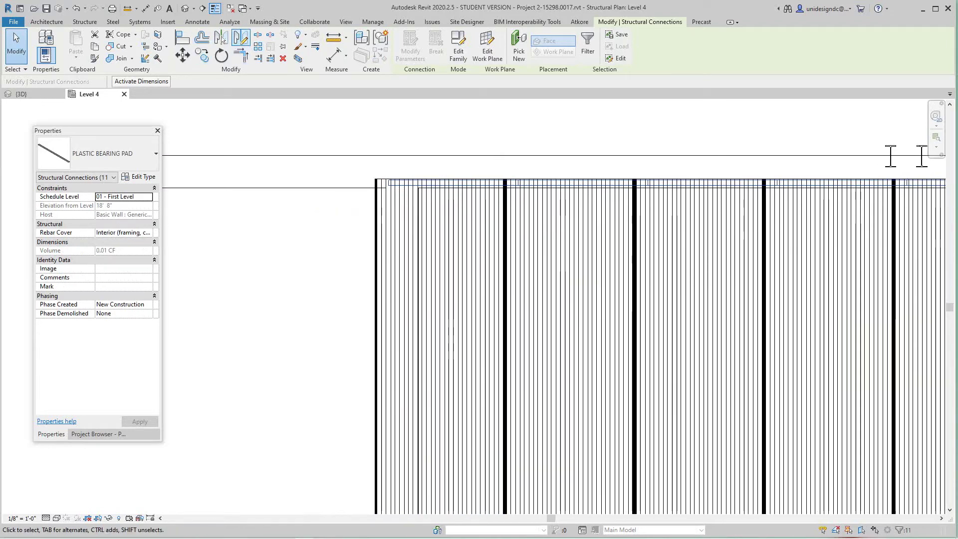
{"action": "scroll", "coordinate": [333, 398], "scroll_direction": "down", "scroll_amount": 1}
{"action": "middle_click_drag", "start_coordinate": [333, 398], "coordinate": [337, 150]}
{"action": "scroll", "coordinate": [336, 150], "scroll_direction": "down", "scroll_amount": 1}
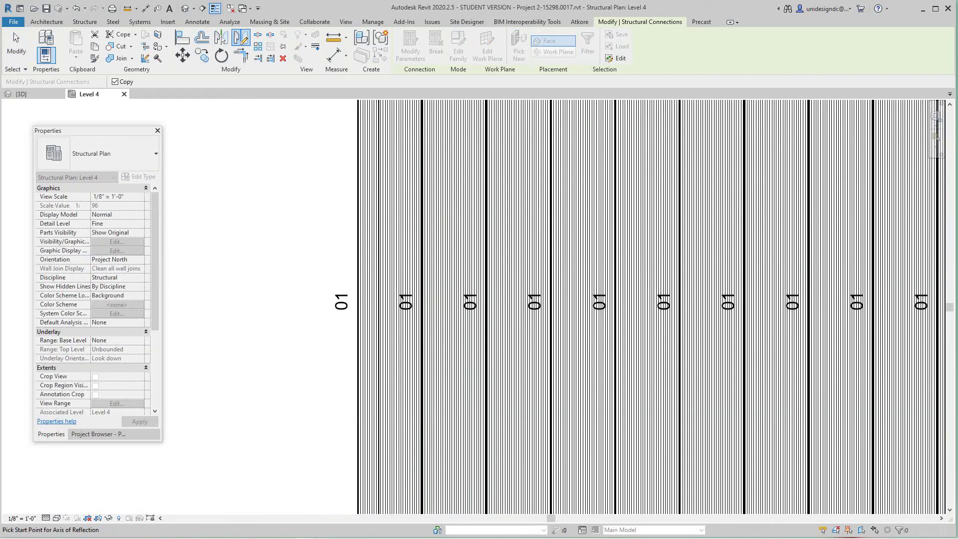
{"action": "scroll", "coordinate": [336, 209], "scroll_direction": "down", "scroll_amount": 4}
{"action": "scroll", "coordinate": [338, 213], "scroll_direction": "up", "scroll_amount": 6}
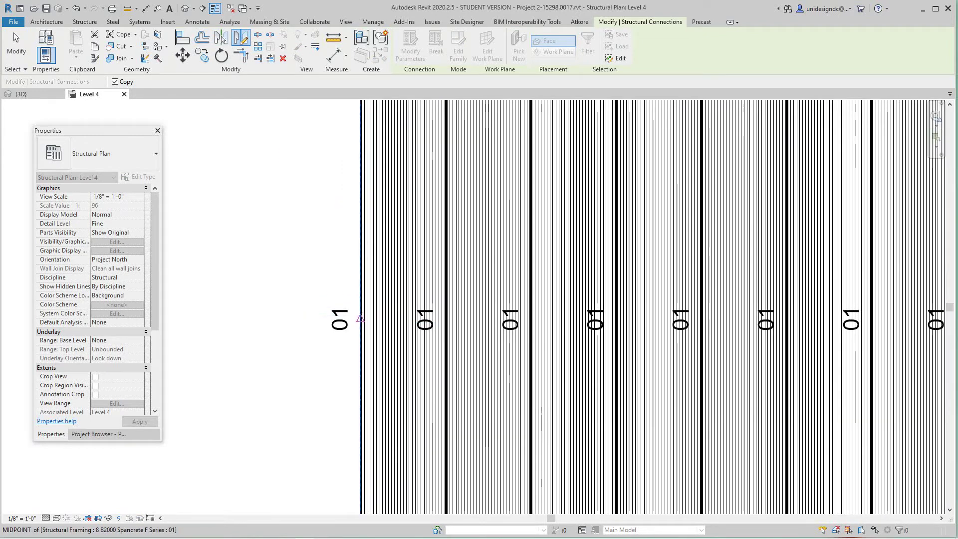
{"action": "key", "text": "Escape"}
{"action": "scroll", "coordinate": [257, 369], "scroll_direction": "down", "scroll_amount": 5}
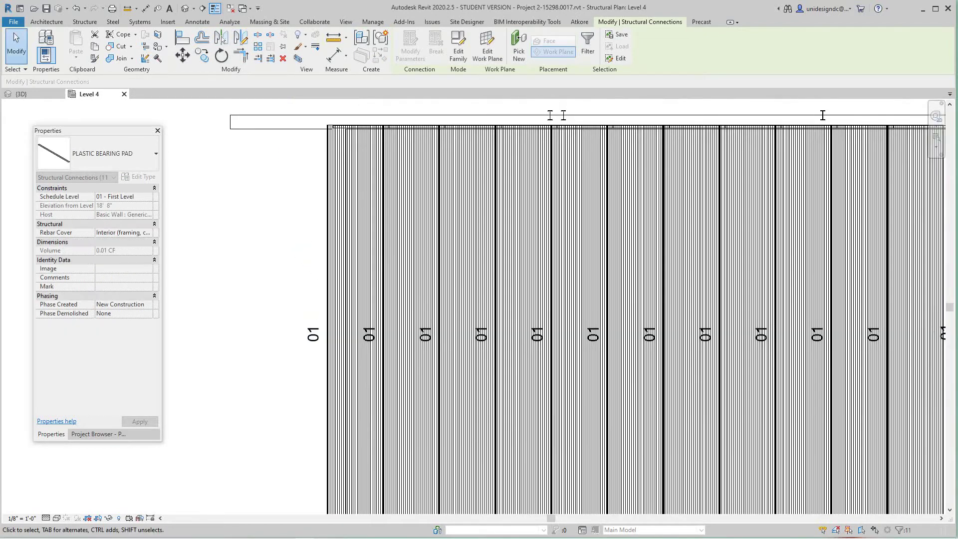
{"action": "middle_click_drag", "start_coordinate": [258, 369], "coordinate": [254, 236]}
{"action": "scroll", "coordinate": [338, 301], "scroll_direction": "up", "scroll_amount": 2}
{"action": "key", "text": "Escape"}
Set the Level 4 plan's visual style to Shaded
{"action": "scroll", "coordinate": [625, 410], "scroll_direction": "up", "scroll_amount": 3}
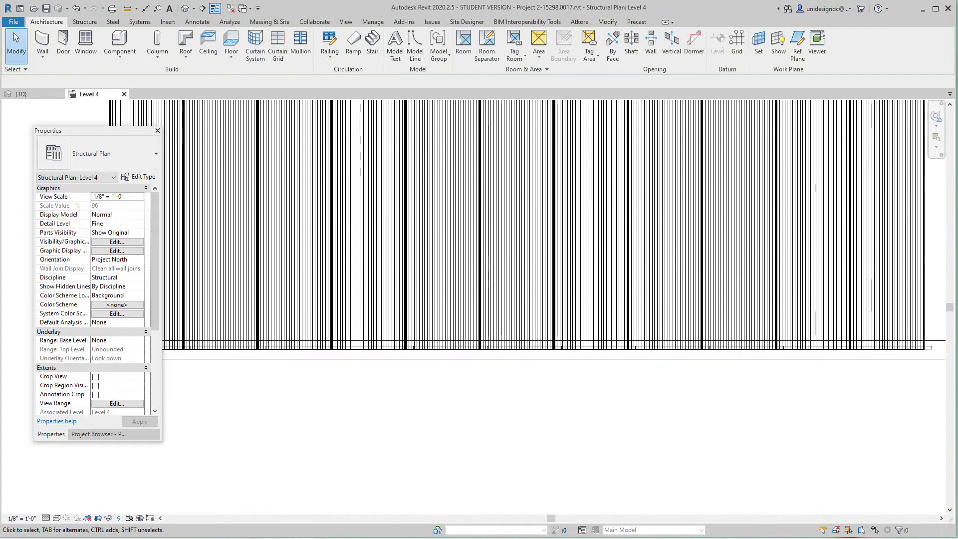
{"action": "scroll", "coordinate": [624, 411], "scroll_direction": "down", "scroll_amount": 6}
{"action": "middle_click_drag", "start_coordinate": [624, 412], "coordinate": [551, 450]}
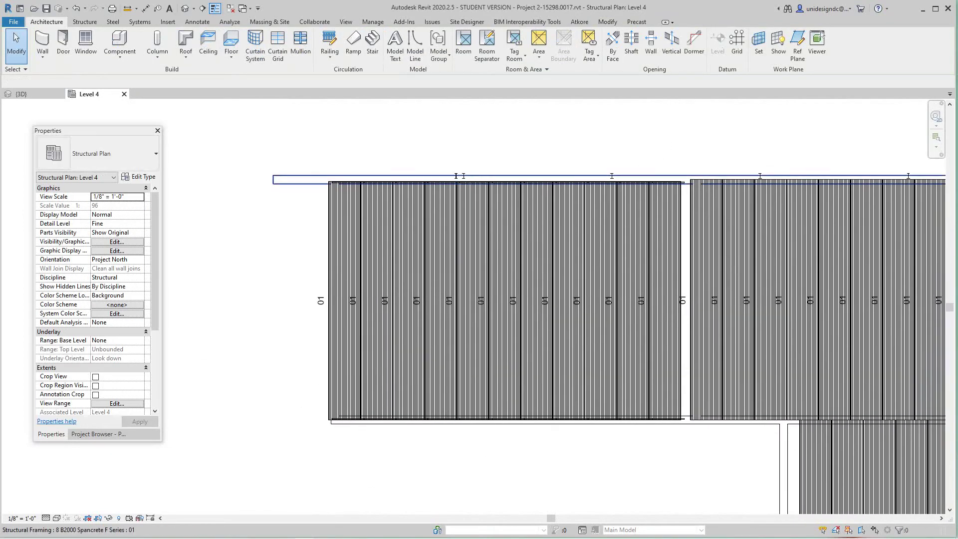
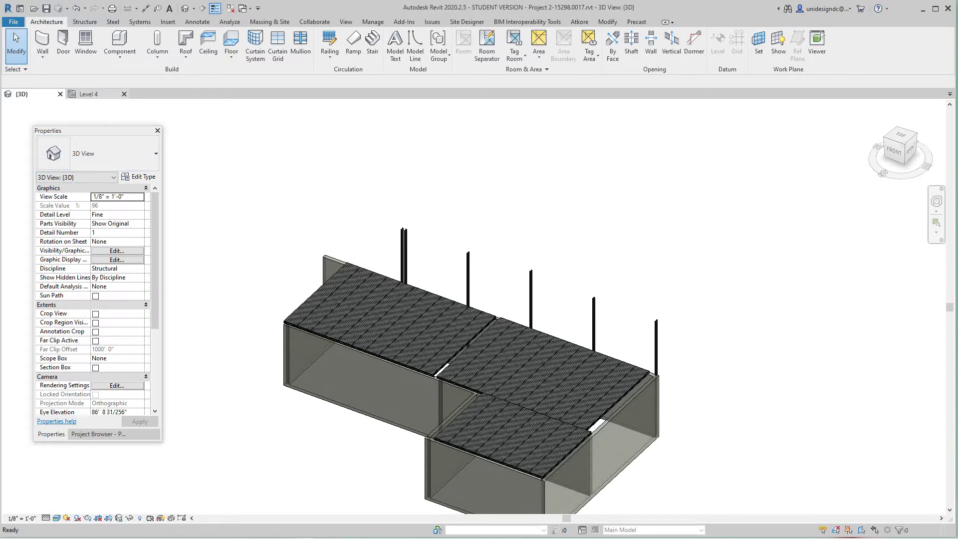
{"action": "middle_click_drag", "start_coordinate": [718, 297], "coordinate": [543, 304]}
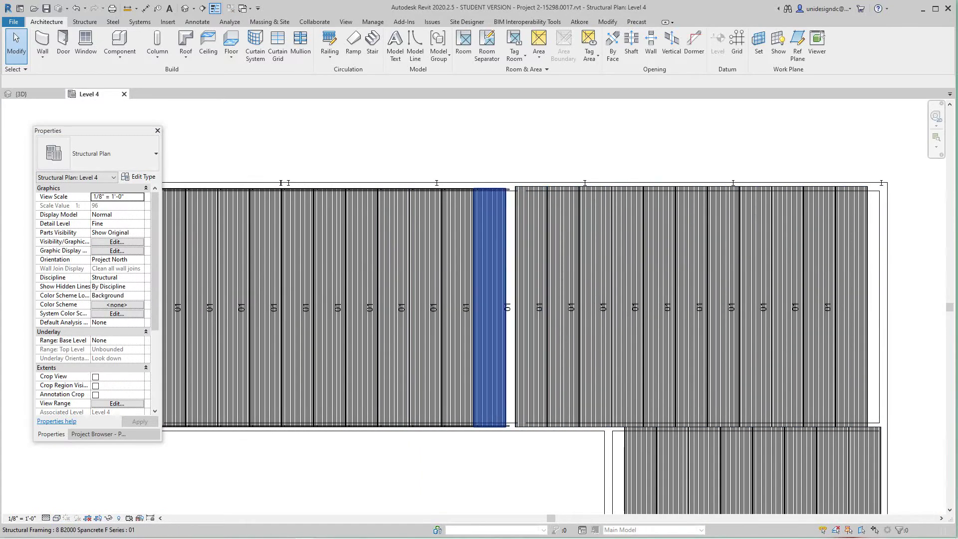
{"action": "scroll", "coordinate": [537, 307], "scroll_direction": "up", "scroll_amount": 1}
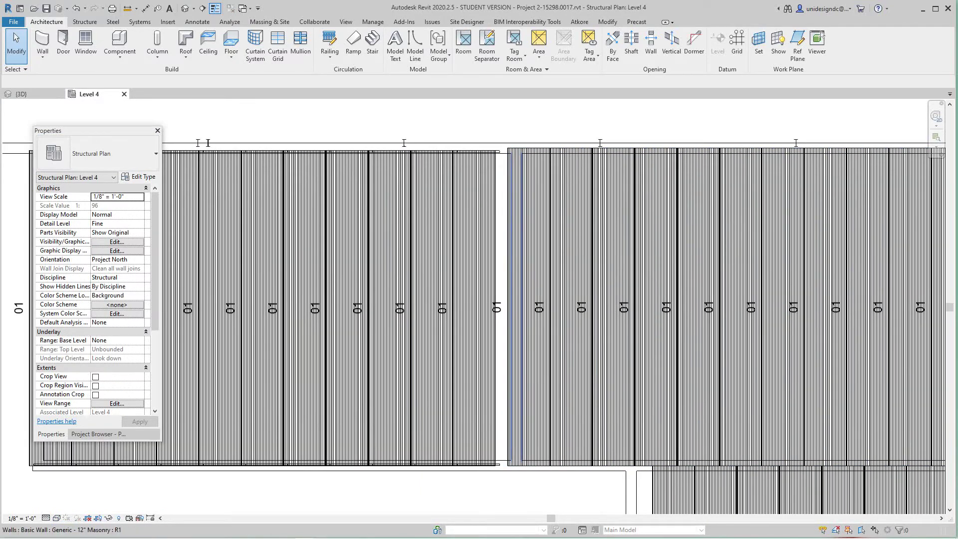
{"action": "scroll", "coordinate": [536, 350], "scroll_direction": "down", "scroll_amount": 1}
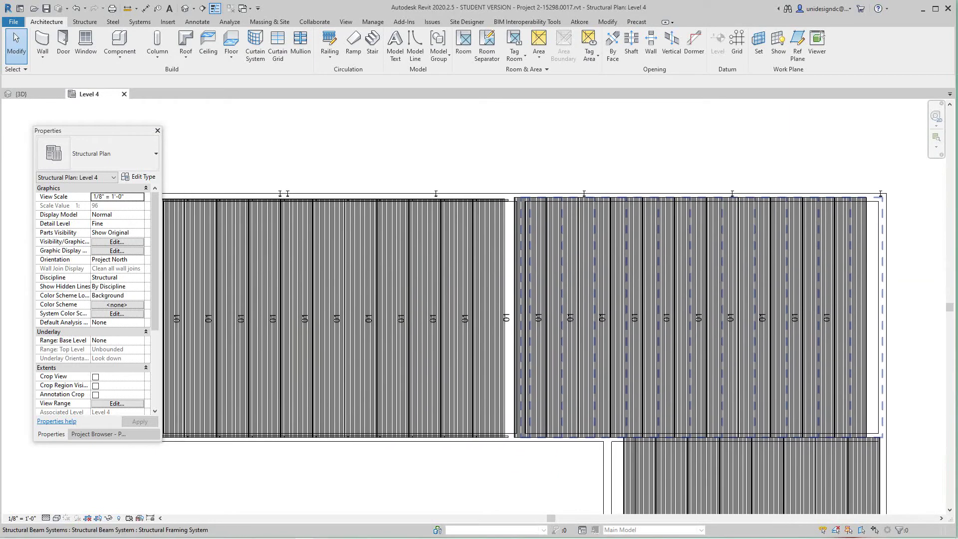
{"action": "scroll", "coordinate": [536, 279], "scroll_direction": "down", "scroll_amount": 2}
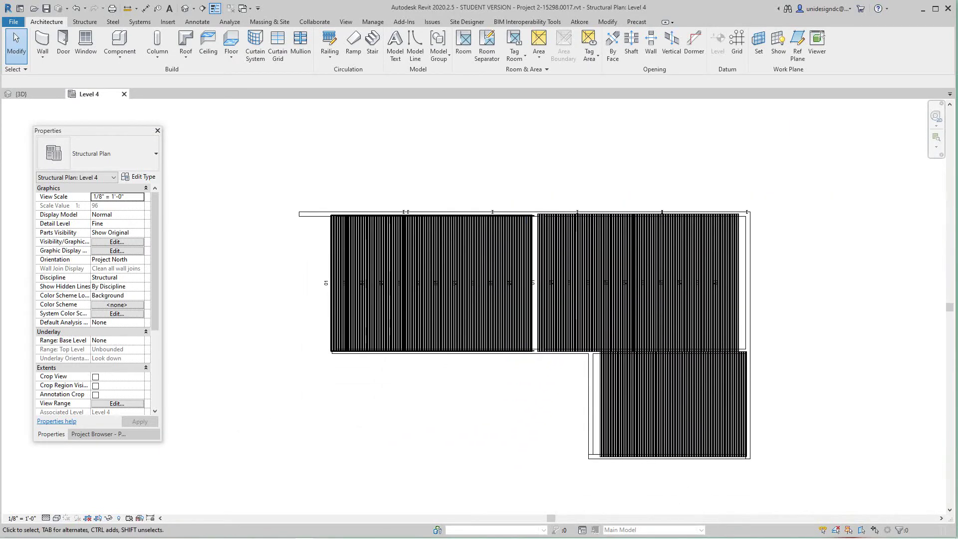
{"action": "left_click", "coordinate": [57, 518]}
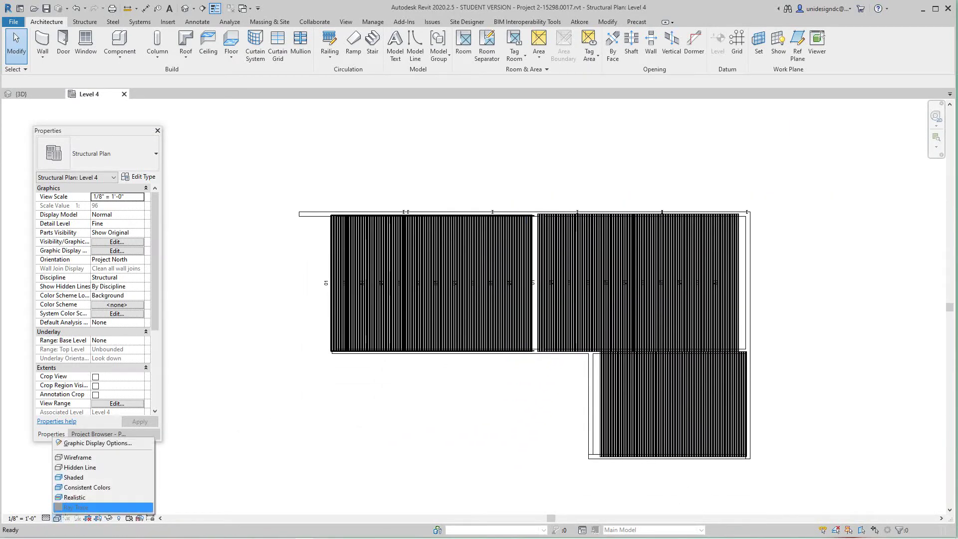
{"action": "left_click", "coordinate": [74, 477]}
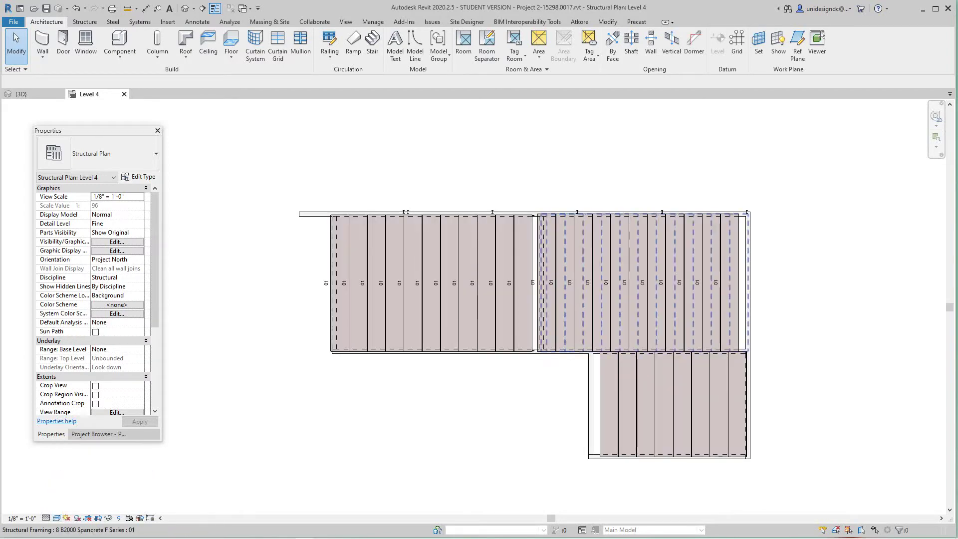
{"action": "scroll", "coordinate": [544, 277], "scroll_direction": "up", "scroll_amount": 2}
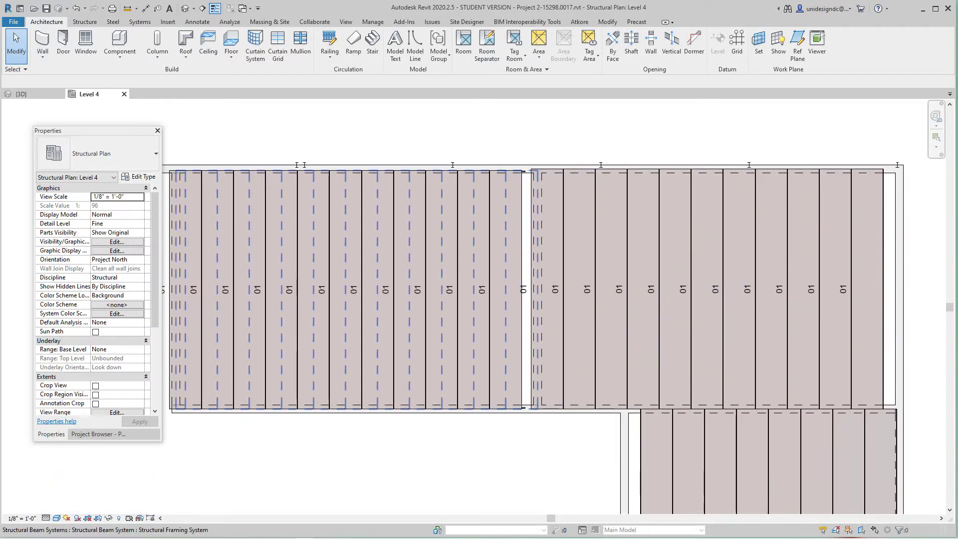
{"action": "left_click", "coordinate": [331, 268]}
{"action": "scroll", "coordinate": [396, 278], "scroll_direction": "down", "scroll_amount": 2}
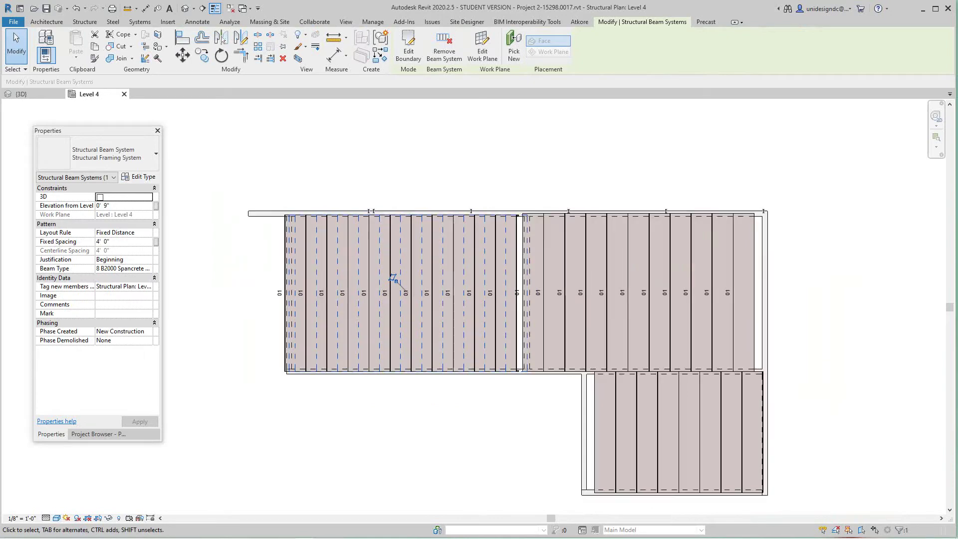
{"action": "key", "text": "Escape"}
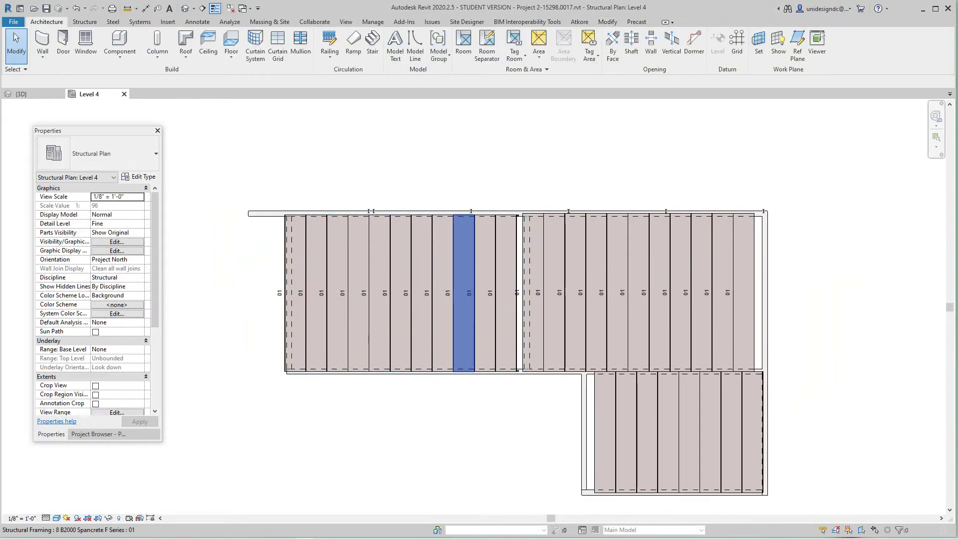
{"action": "scroll", "coordinate": [507, 300], "scroll_direction": "up", "scroll_amount": 2}
{"action": "middle_click_drag", "start_coordinate": [506, 296], "coordinate": [638, 310]}
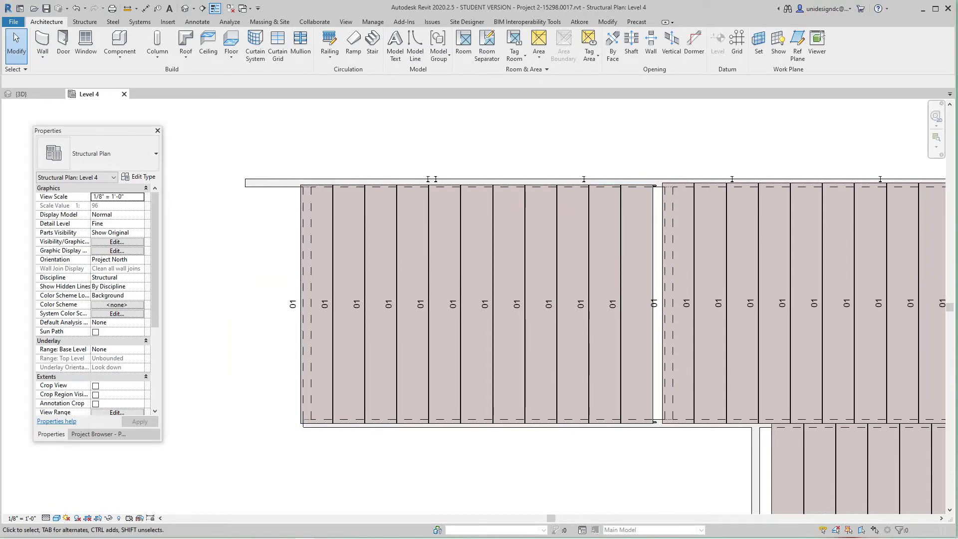
{"action": "left_click", "coordinate": [303, 289]}
{"action": "right_click", "coordinate": [303, 289]}
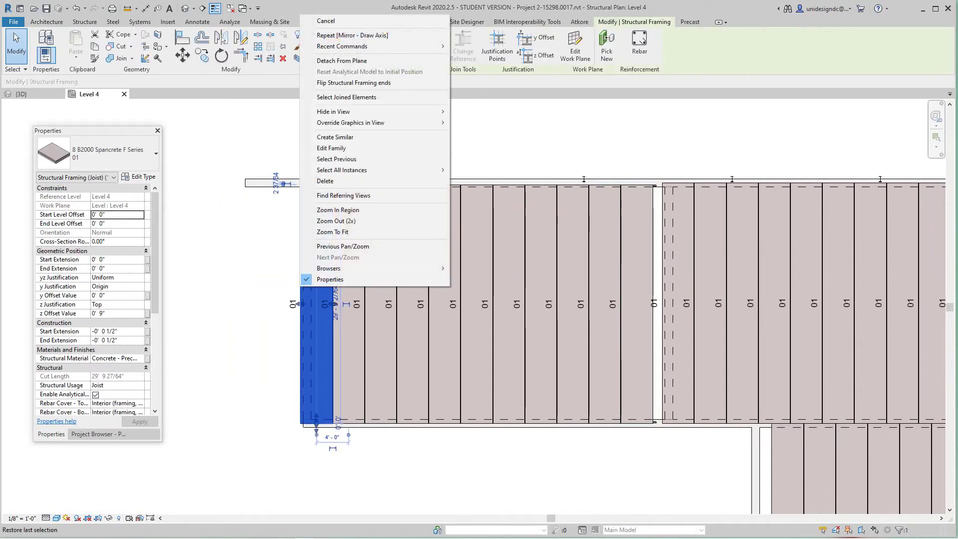
{"action": "key", "text": "Escape"}
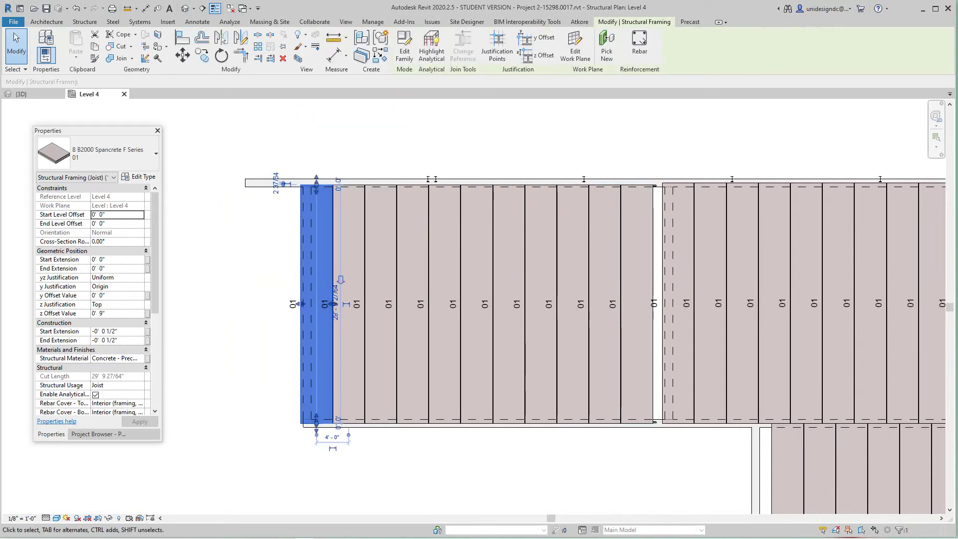
{"action": "left_click_drag", "start_coordinate": [658, 257], "coordinate": [320, 266]}
{"action": "middle_click_drag", "start_coordinate": [380, 299], "coordinate": [281, 322]}
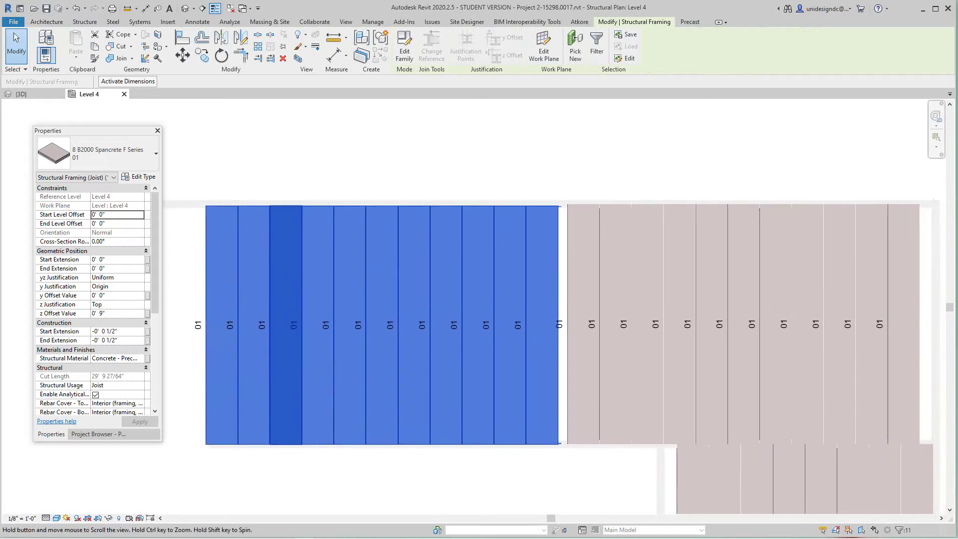
{"action": "scroll", "coordinate": [594, 249], "scroll_direction": "up", "scroll_amount": 3}
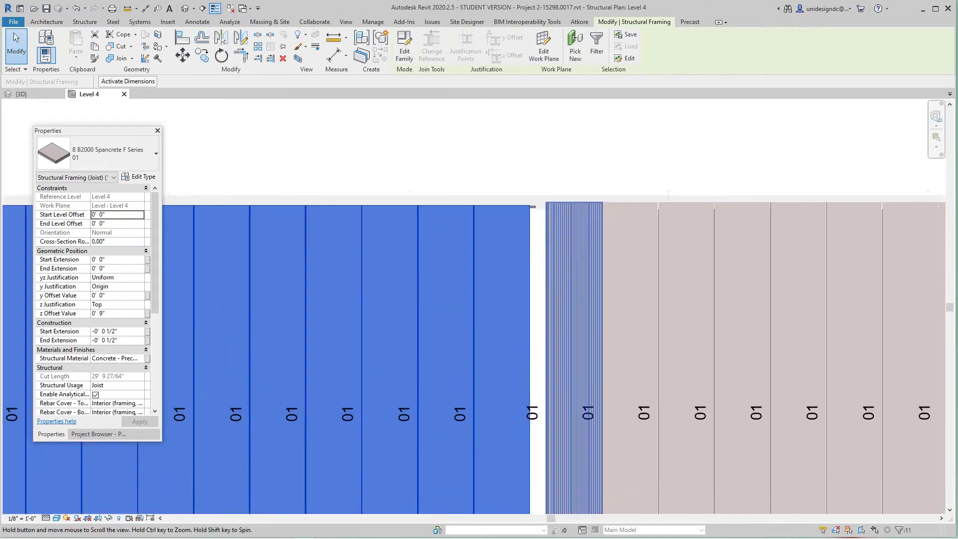
{"action": "key", "text": "Escape"}
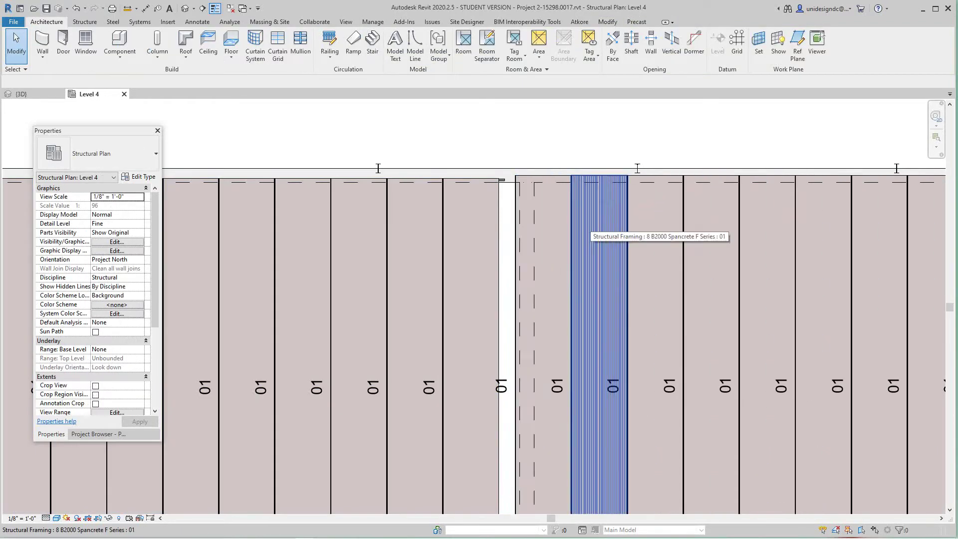
{"action": "middle_click_drag", "start_coordinate": [584, 229], "coordinate": [542, 199]}
{"action": "scroll", "coordinate": [534, 234], "scroll_direction": "down", "scroll_amount": 3}
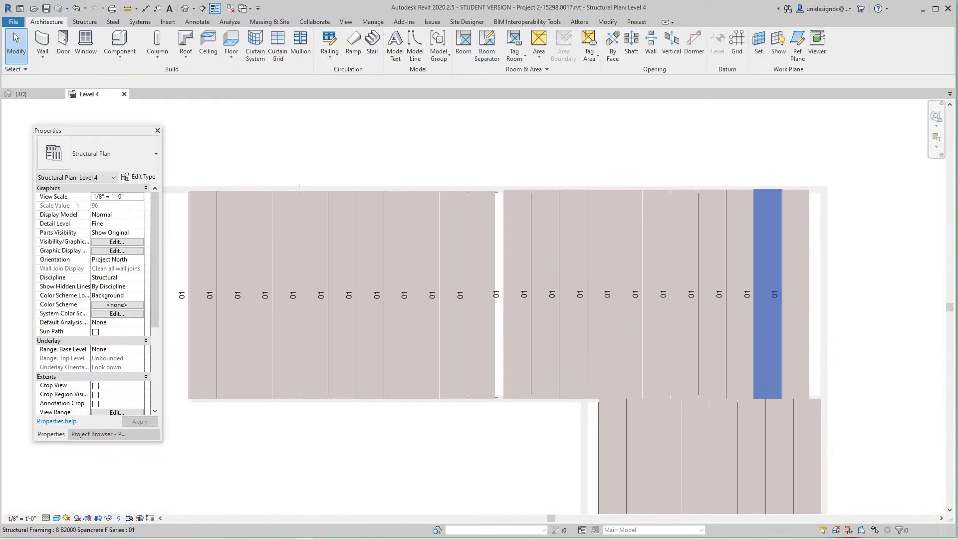
{"action": "left_click", "coordinate": [712, 190]}
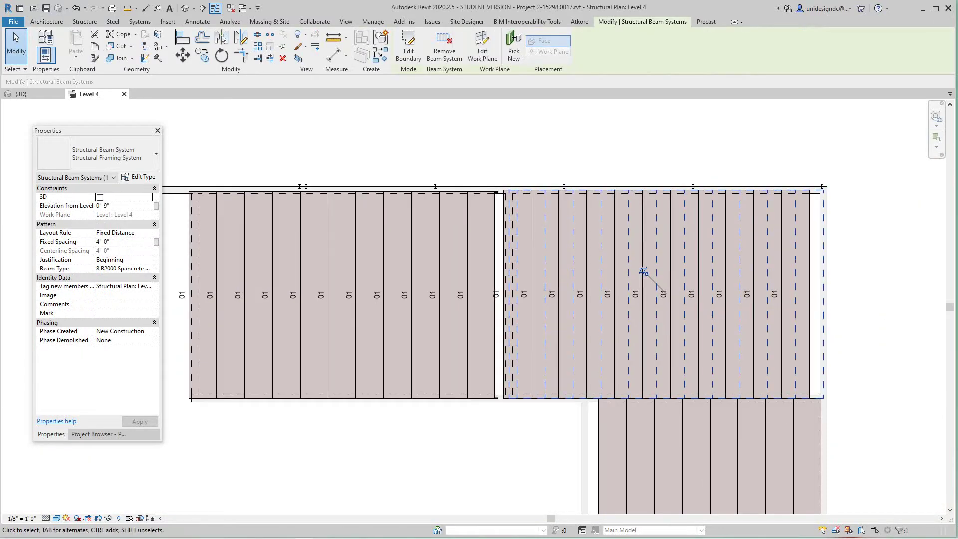
{"action": "key", "text": "Escape"}
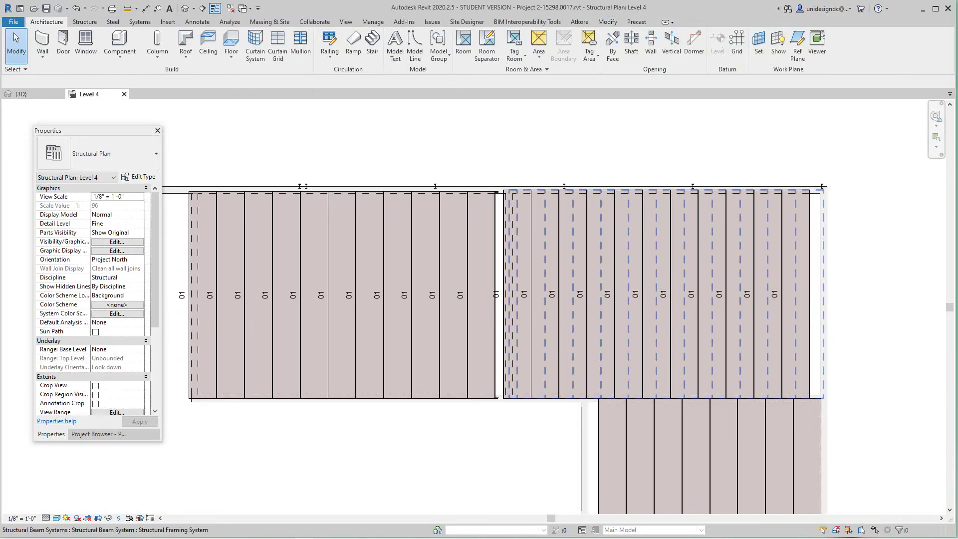
Move the second room's beam system horizontally about 2'-2" from its last plank's corner so the planks bear on the outer end wall
{"action": "left_click", "coordinate": [799, 190]}
{"action": "scroll", "coordinate": [913, 213], "scroll_direction": "up", "scroll_amount": 1}
{"action": "middle_click_drag", "start_coordinate": [603, 280], "coordinate": [469, 287]}
{"action": "scroll", "coordinate": [469, 287], "scroll_direction": "up", "scroll_amount": 1}
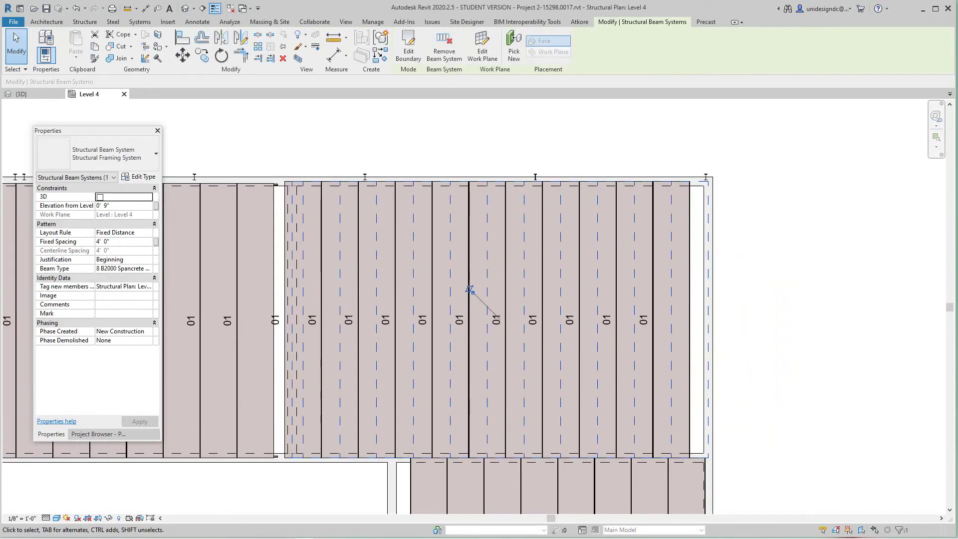
{"action": "scroll", "coordinate": [714, 185], "scroll_direction": "up", "scroll_amount": 1}
{"action": "key", "text": "m"}
{"action": "key", "text": "v"}
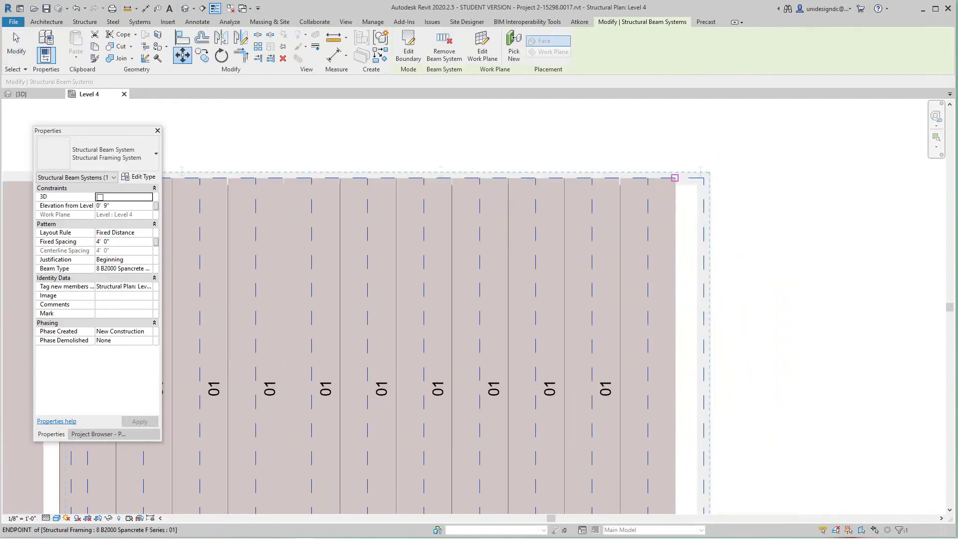
{"action": "left_click", "coordinate": [675, 177]}
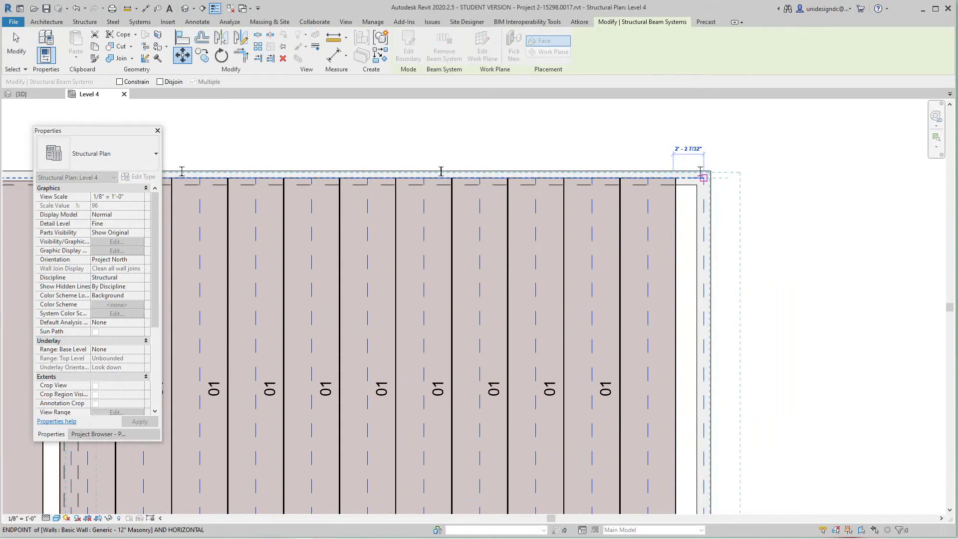
{"action": "left_click", "coordinate": [704, 178]}
{"action": "scroll", "coordinate": [582, 246], "scroll_direction": "down", "scroll_amount": 3}
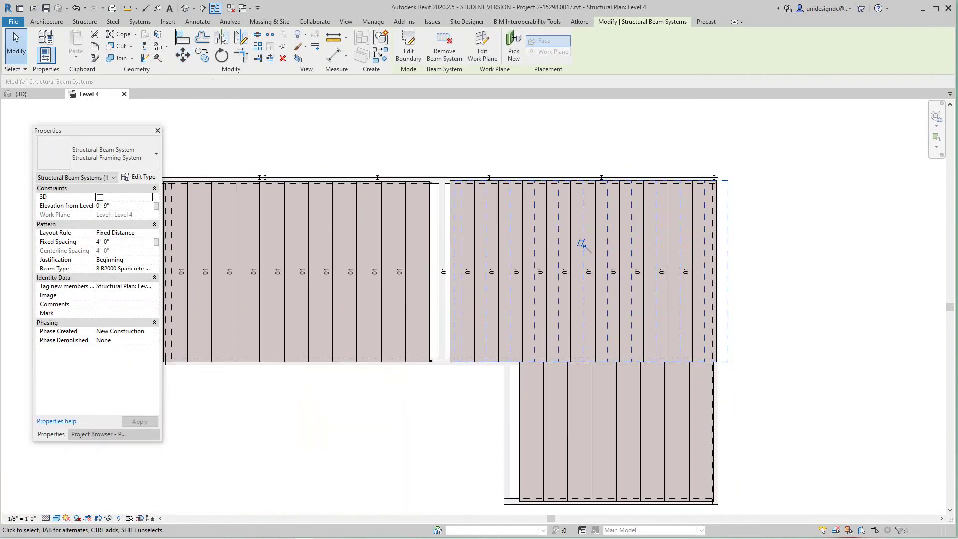
Try to move the third room's beam system horizontally about 7 1/4" to line its edge up with the planks of the adjoining second room
{"action": "middle_click_drag", "start_coordinate": [694, 344], "coordinate": [657, 280]}
{"action": "key", "text": "Escape"}
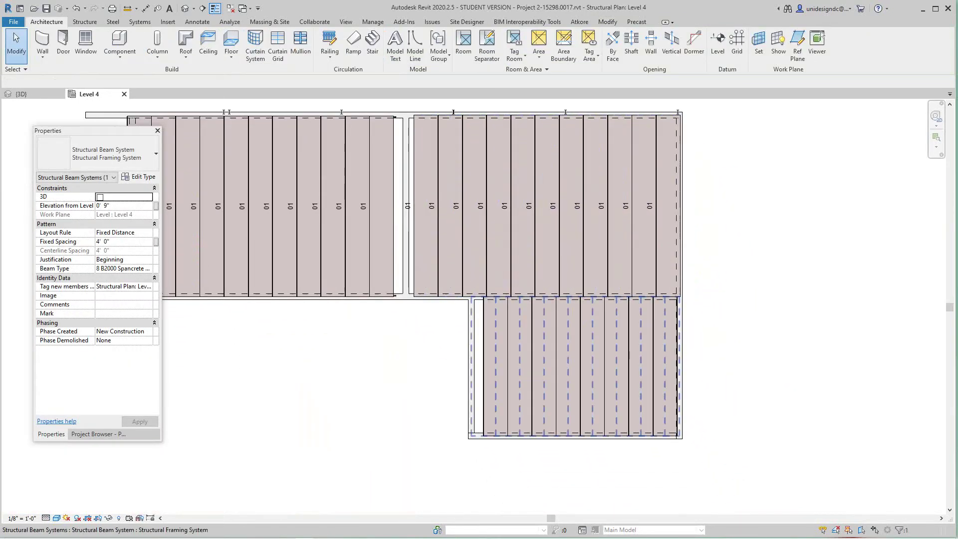
{"action": "scroll", "coordinate": [458, 323], "scroll_direction": "up", "scroll_amount": 1}
{"action": "scroll", "coordinate": [462, 313], "scroll_direction": "up", "scroll_amount": 1}
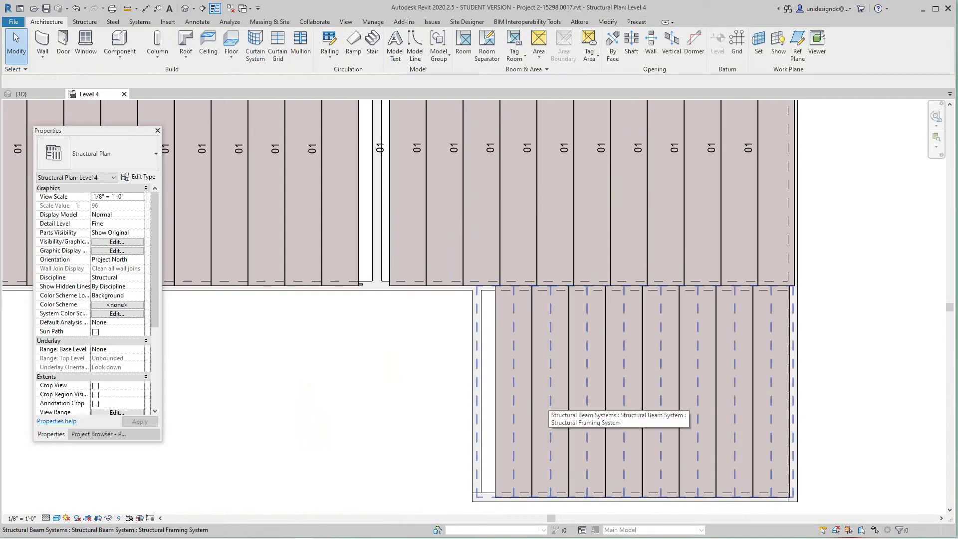
{"action": "left_click", "coordinate": [606, 370]}
{"action": "middle_click_drag", "start_coordinate": [606, 369], "coordinate": [495, 308]}
{"action": "scroll", "coordinate": [693, 438], "scroll_direction": "up", "scroll_amount": 2}
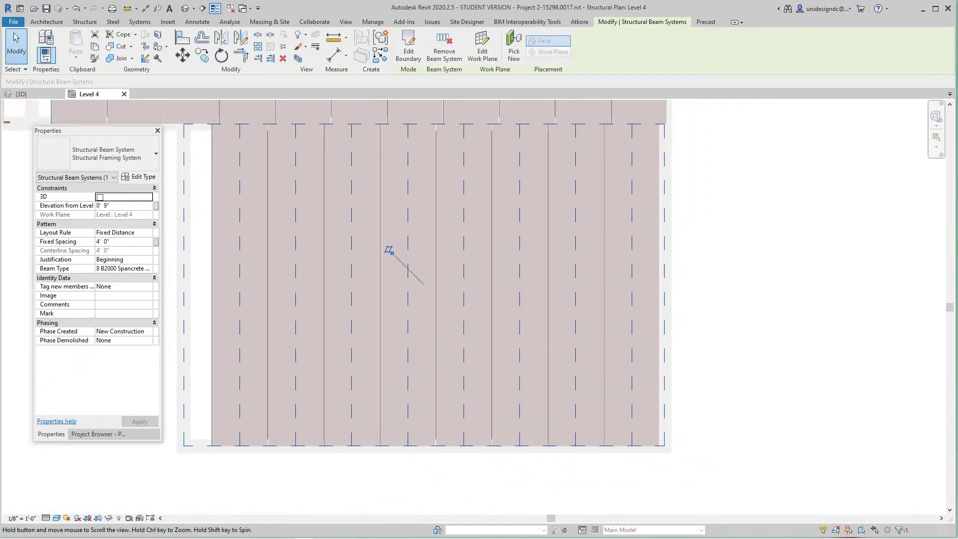
{"action": "middle_click_drag", "start_coordinate": [644, 279], "coordinate": [643, 391]}
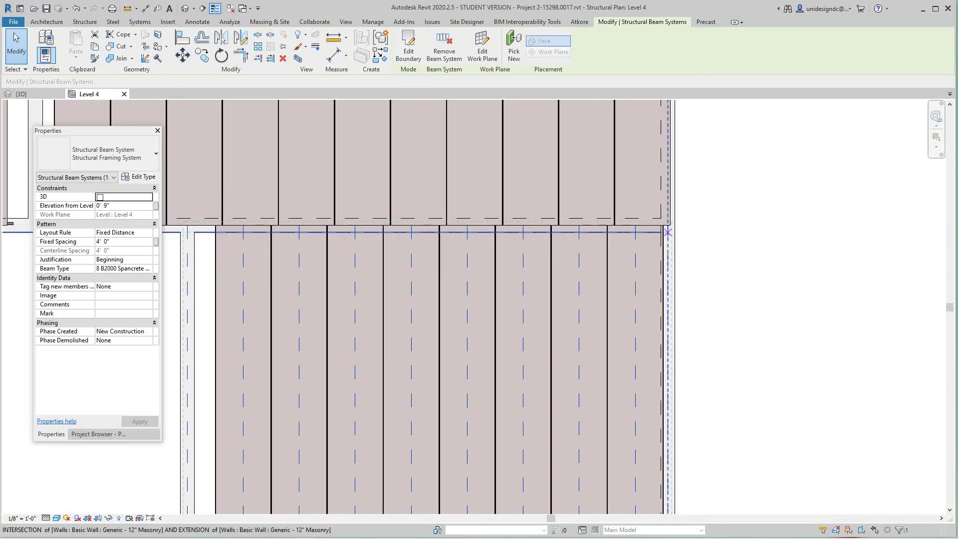
{"action": "key", "text": "m"}
{"action": "key", "text": "v"}
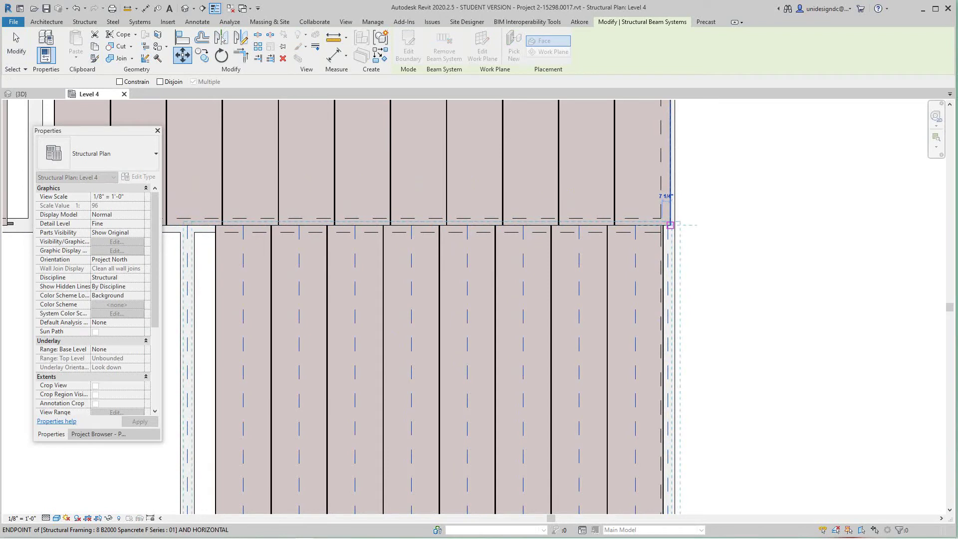
{"action": "left_click", "coordinate": [670, 225]}
{"action": "left_click", "coordinate": [687, 235]}
{"action": "scroll", "coordinate": [688, 235], "scroll_direction": "down", "scroll_amount": 3}
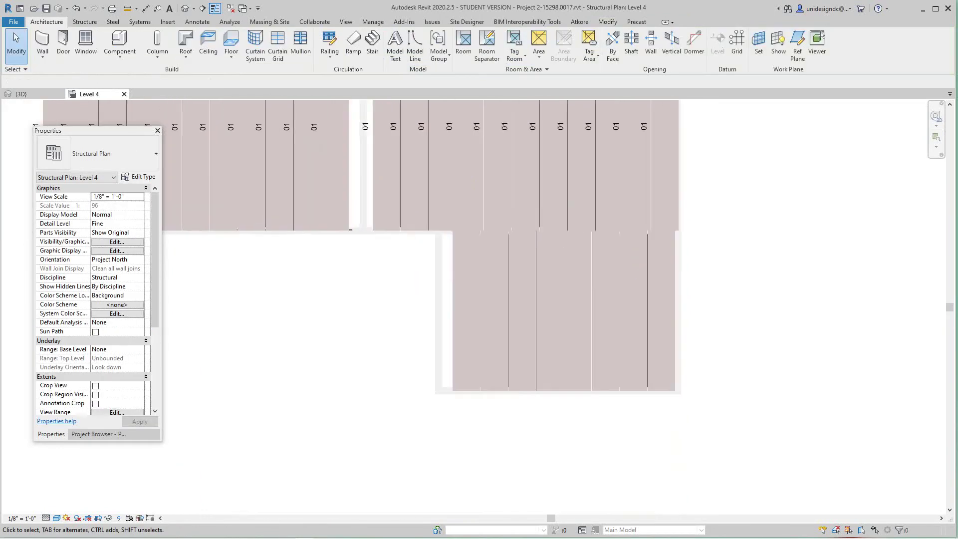
{"action": "scroll", "coordinate": [688, 235], "scroll_direction": "down", "scroll_amount": 2}
{"action": "middle_click_drag", "start_coordinate": [687, 235], "coordinate": [693, 325]}
{"action": "left_click", "coordinate": [696, 314]}
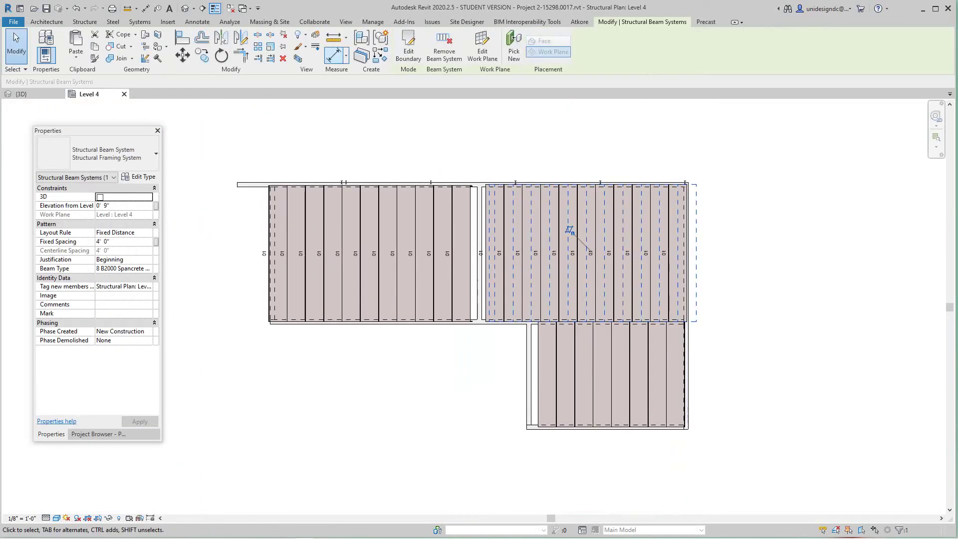
{"action": "key", "text": "Escape"}
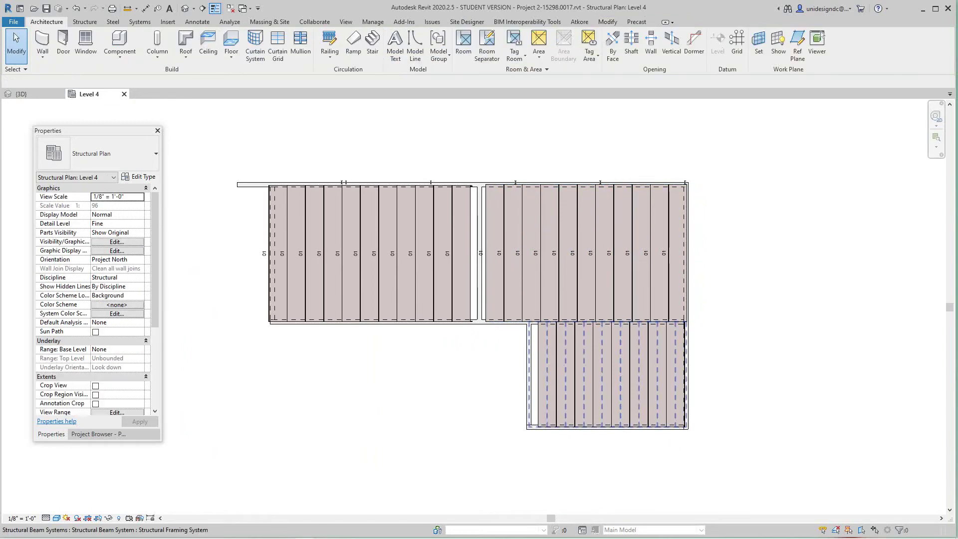
{"action": "left_click", "coordinate": [582, 343]}
{"action": "key", "text": "Escape"}
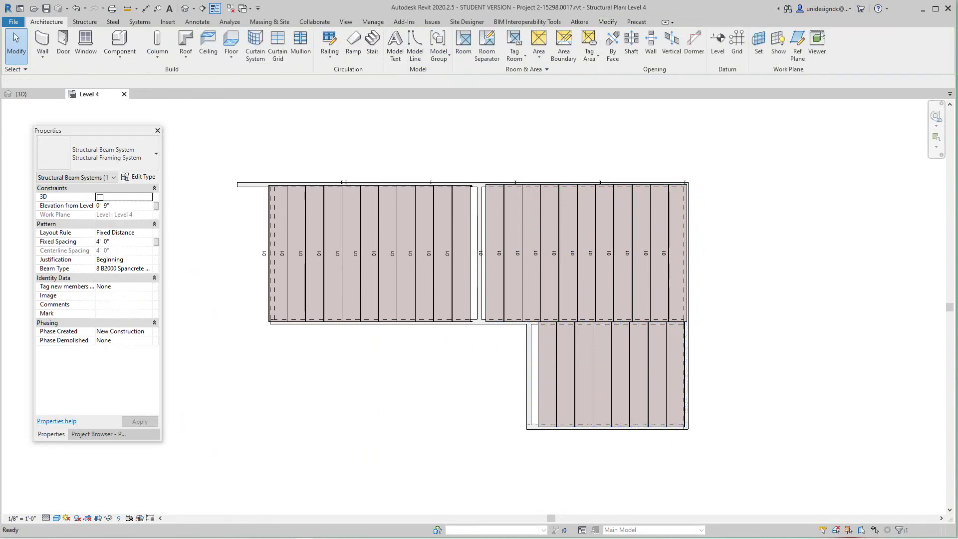
Select all eleven planks of the first room and move them horizontally about 1'-9" onto the masonry wall shared with the second room
{"action": "scroll", "coordinate": [523, 192], "scroll_direction": "up", "scroll_amount": 5}
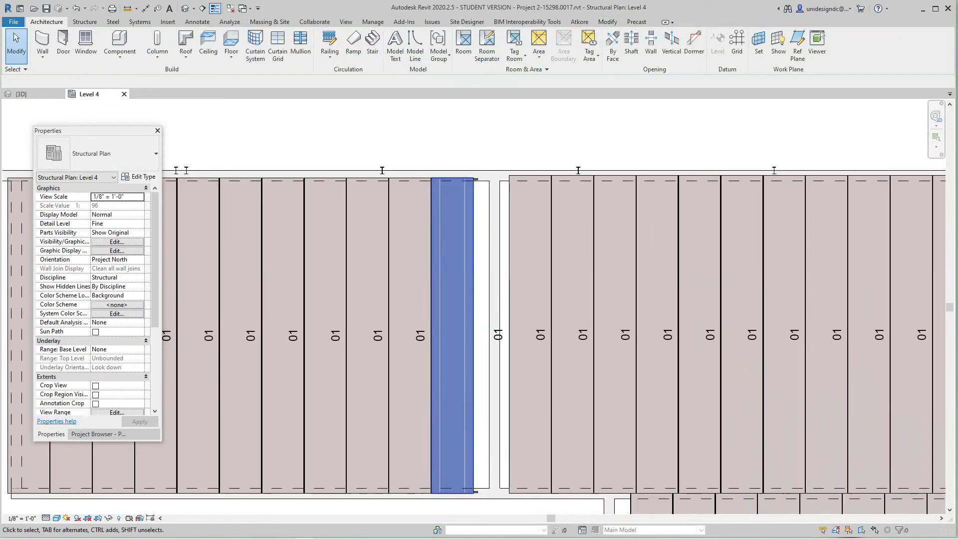
{"action": "left_click", "coordinate": [471, 221]}
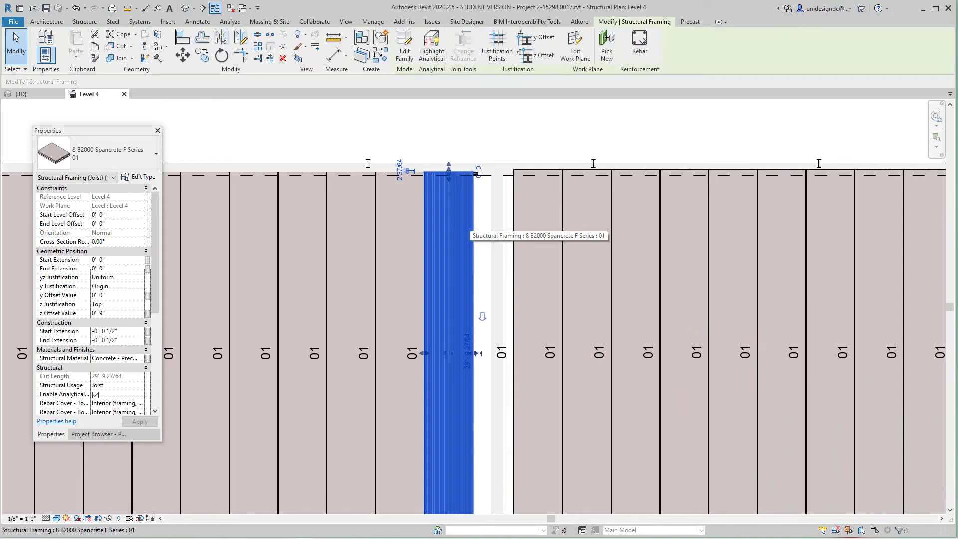
{"action": "scroll", "coordinate": [469, 230], "scroll_direction": "down", "scroll_amount": 3}
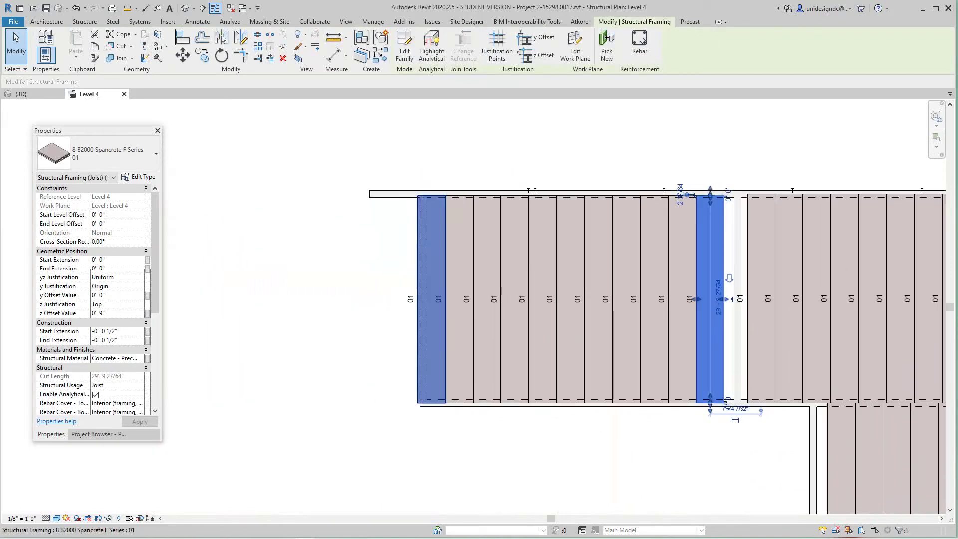
{"action": "middle_click_drag", "start_coordinate": [433, 242], "coordinate": [393, 229]}
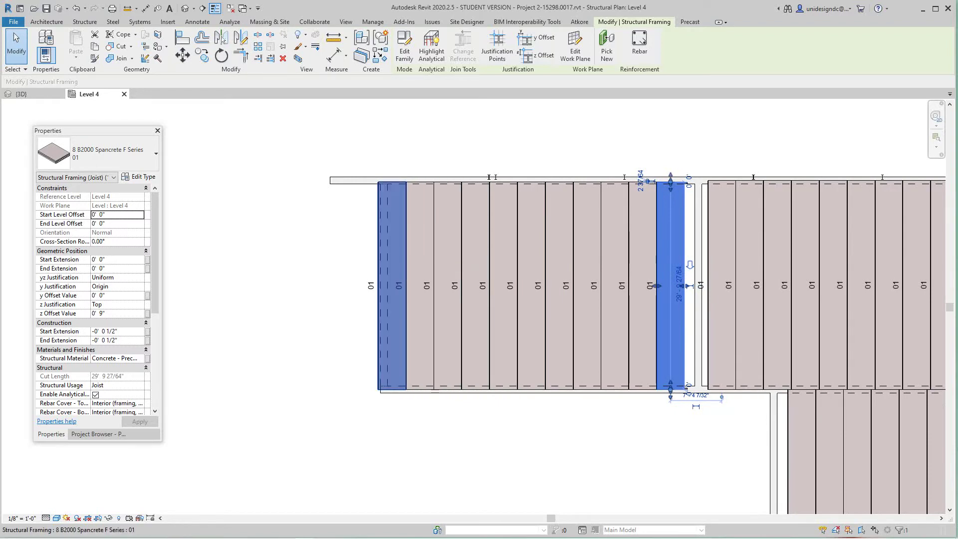
{"action": "left_click", "coordinate": [392, 286]}
{"action": "left_click", "coordinate": [441, 251], "text": "ctrl"}
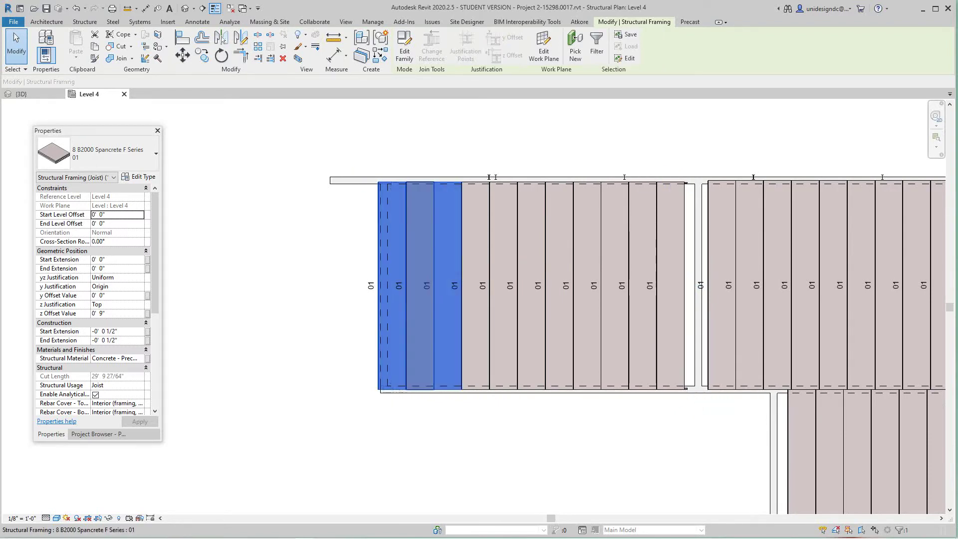
{"action": "left_click", "coordinate": [423, 251], "text": "ctrl"}
{"action": "left_click", "coordinate": [476, 286], "text": "ctrl"}
{"action": "left_click", "coordinate": [504, 286], "text": "ctrl"}
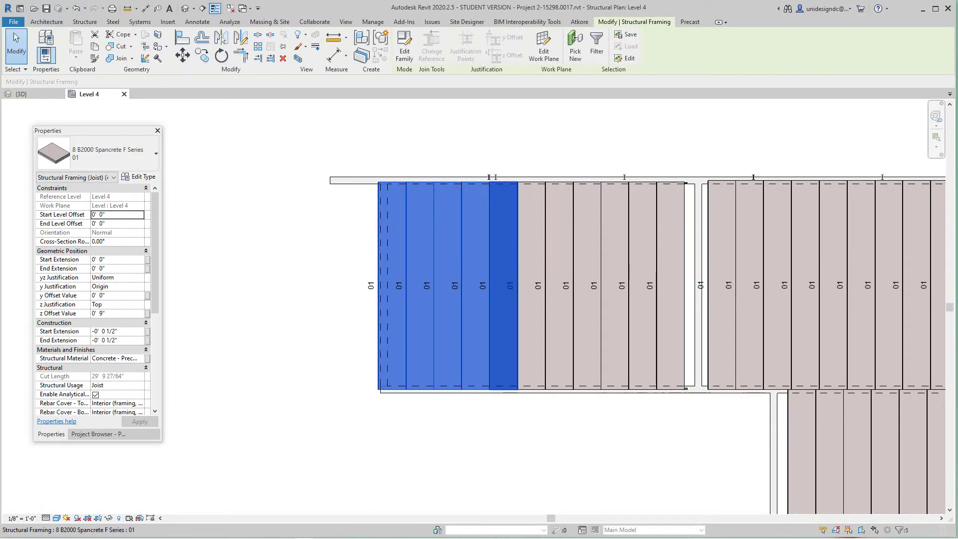
{"action": "left_click", "coordinate": [531, 285], "text": "ctrl"}
{"action": "left_click", "coordinate": [559, 240], "text": "ctrl"}
{"action": "left_click", "coordinate": [588, 239], "text": "ctrl"}
{"action": "left_click", "coordinate": [616, 239], "text": "ctrl"}
{"action": "left_click", "coordinate": [644, 240], "text": "ctrl"}
{"action": "left_click", "coordinate": [671, 240], "text": "ctrl"}
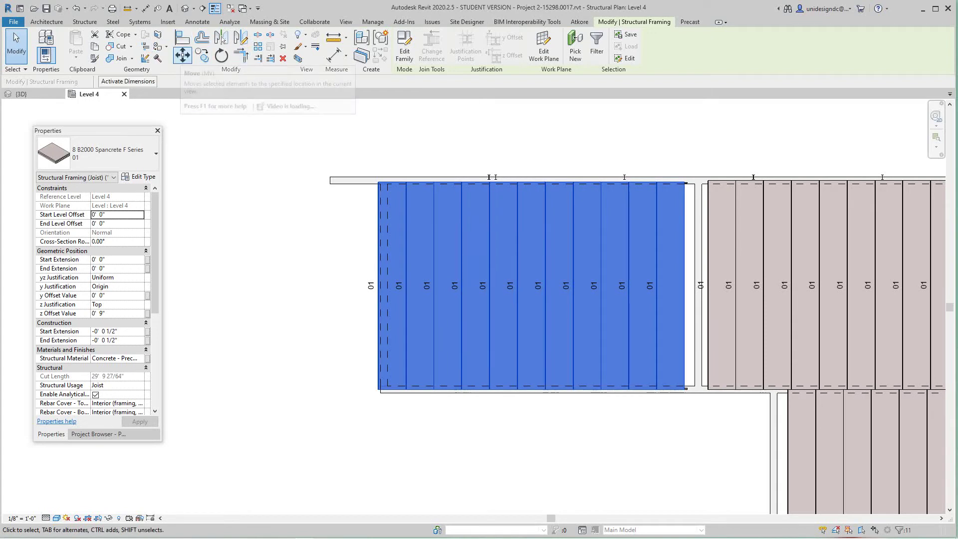
{"action": "left_click", "coordinate": [183, 55]}
{"action": "scroll", "coordinate": [701, 190], "scroll_direction": "up", "scroll_amount": 5}
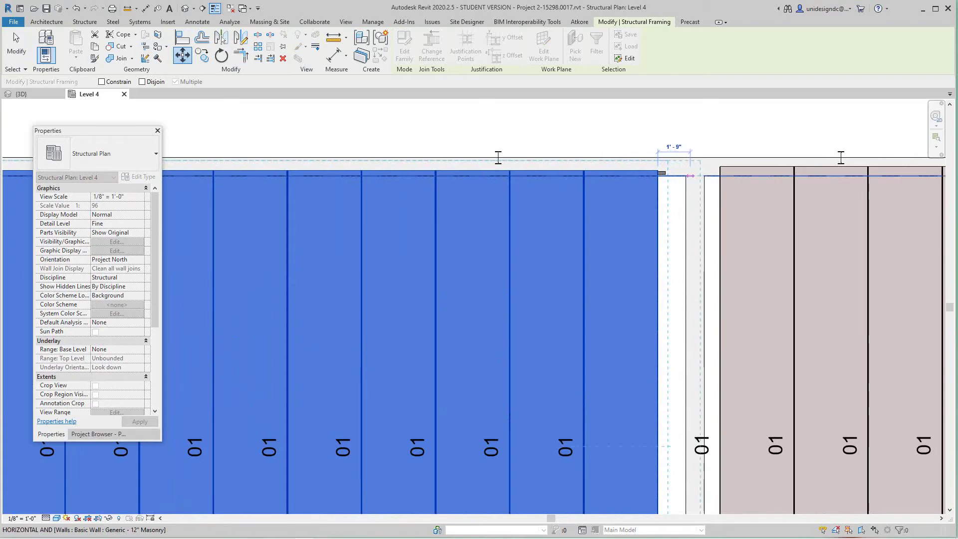
{"action": "left_click", "coordinate": [691, 176]}
{"action": "scroll", "coordinate": [692, 177], "scroll_direction": "down", "scroll_amount": 5}
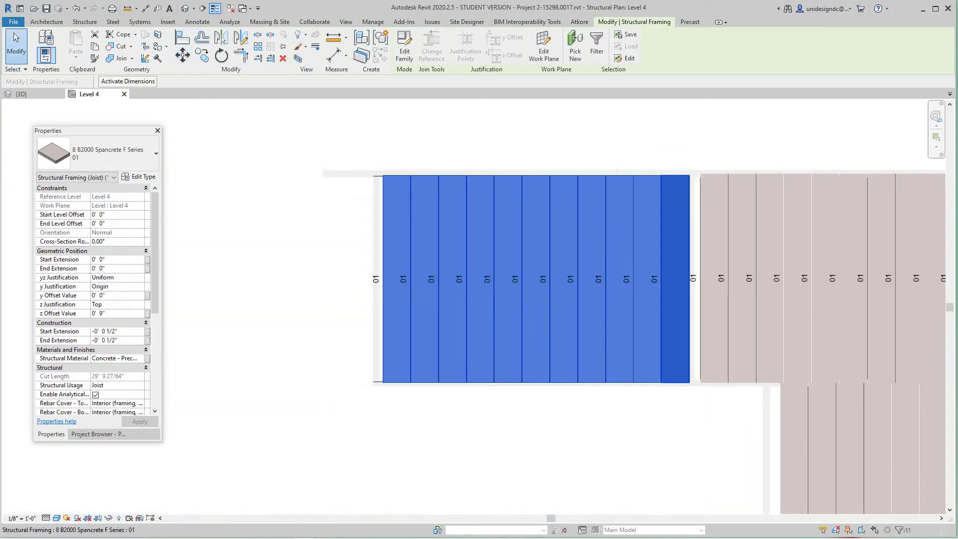
Move the first room's planks slightly back toward the outer end wall to reduce their overlap on the shared wall
{"action": "scroll", "coordinate": [480, 182], "scroll_direction": "up", "scroll_amount": 3}
{"action": "scroll", "coordinate": [440, 202], "scroll_direction": "up", "scroll_amount": 1}
{"action": "middle_click_drag", "start_coordinate": [441, 203], "coordinate": [318, 210]}
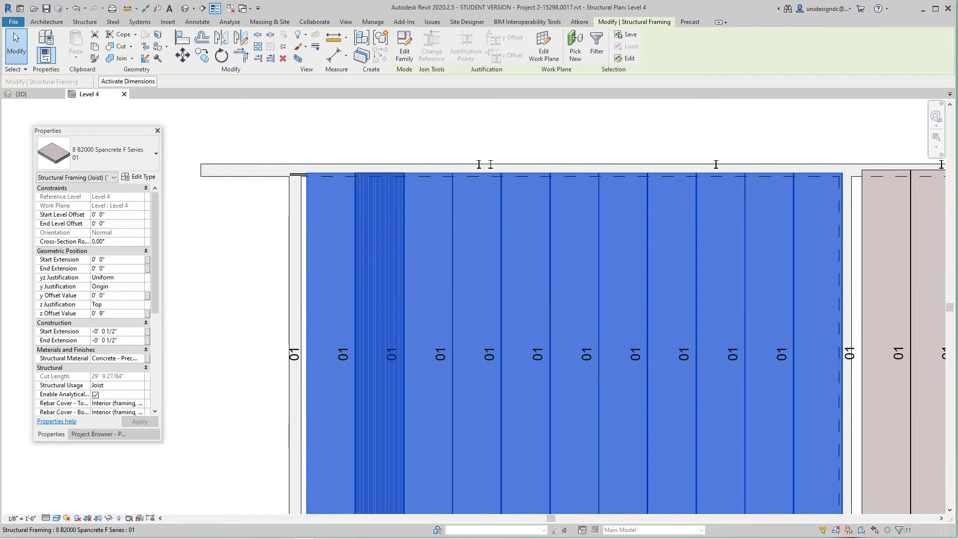
{"action": "scroll", "coordinate": [337, 198], "scroll_direction": "down", "scroll_amount": 1}
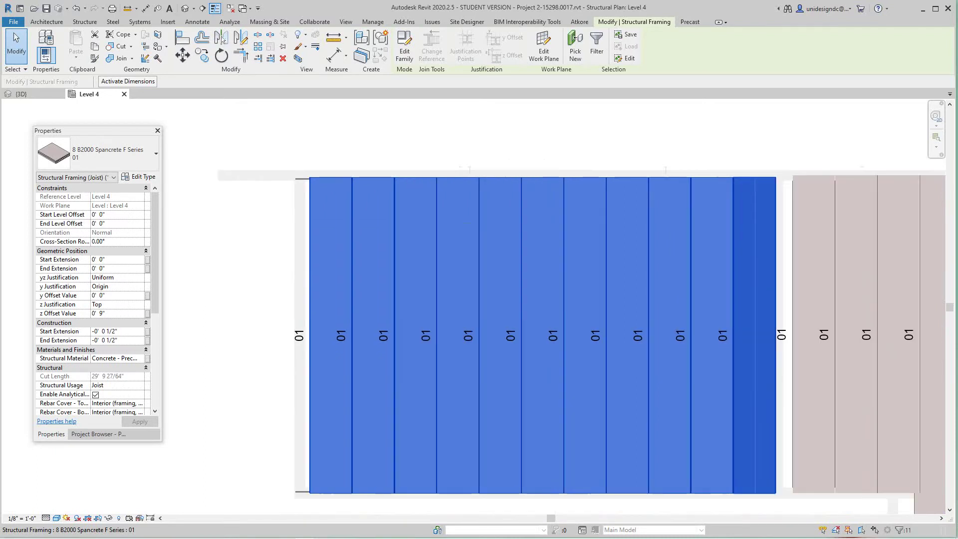
{"action": "scroll", "coordinate": [780, 177], "scroll_direction": "up", "scroll_amount": 5}
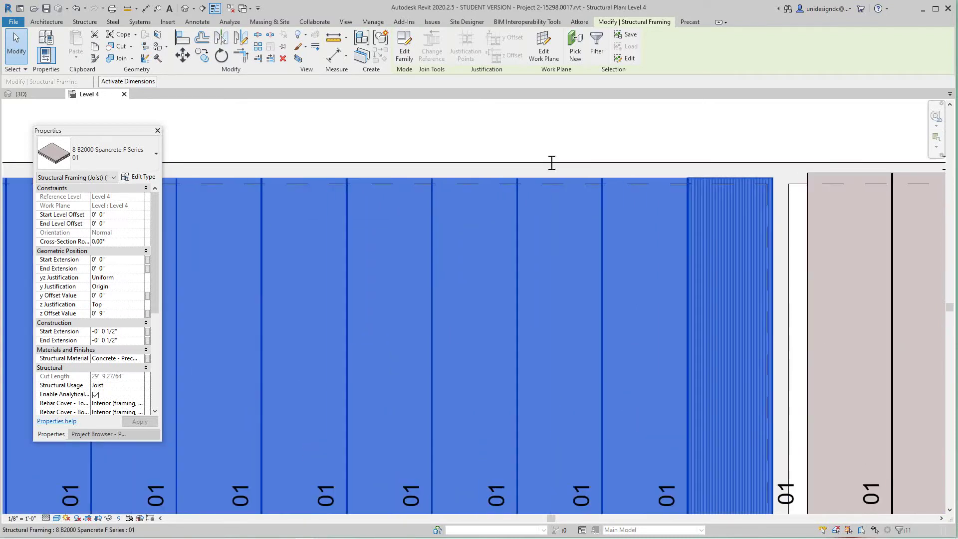
{"action": "scroll", "coordinate": [773, 197], "scroll_direction": "down", "scroll_amount": 3}
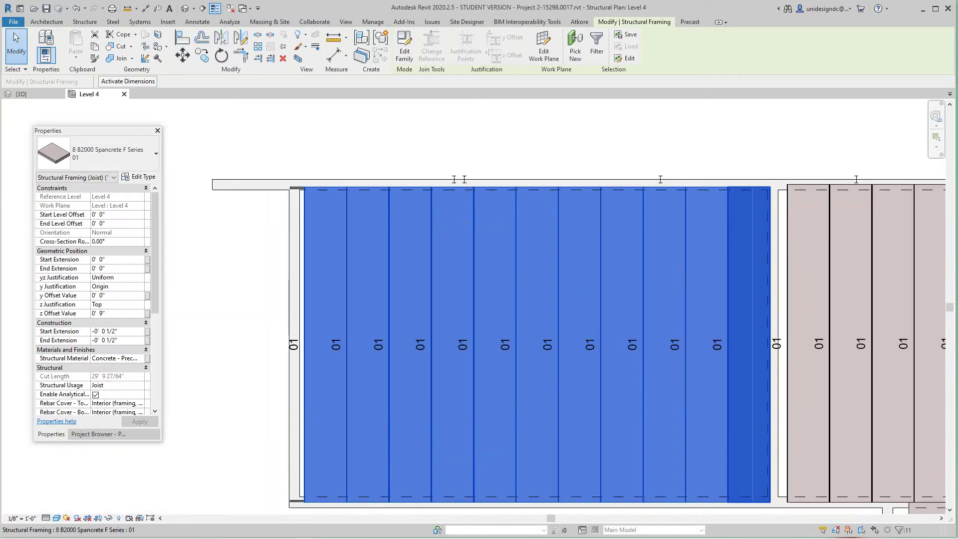
{"action": "scroll", "coordinate": [759, 204], "scroll_direction": "down", "scroll_amount": 1}
{"action": "middle_click_drag", "start_coordinate": [759, 204], "coordinate": [718, 203]}
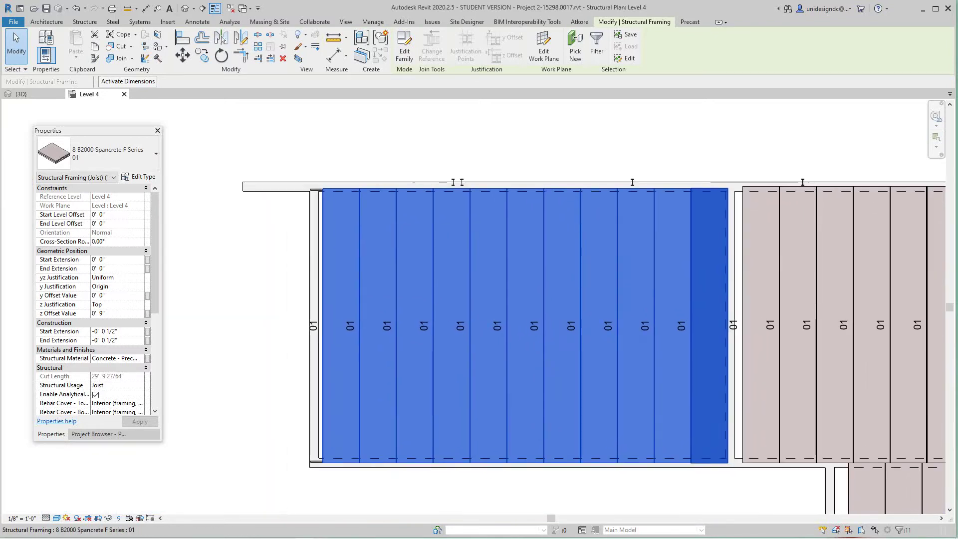
{"action": "scroll", "coordinate": [766, 210], "scroll_direction": "up", "scroll_amount": 2}
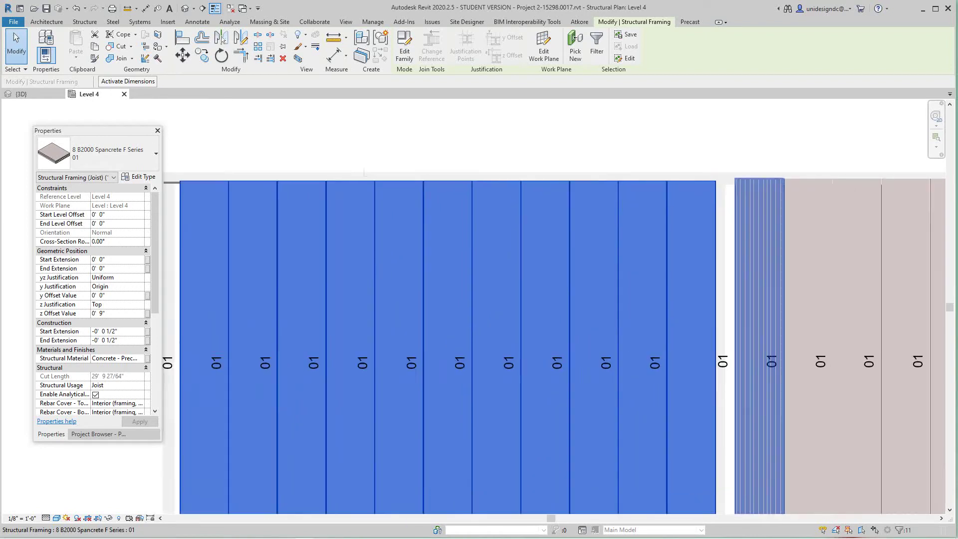
{"action": "scroll", "coordinate": [652, 177], "scroll_direction": "up", "scroll_amount": 2}
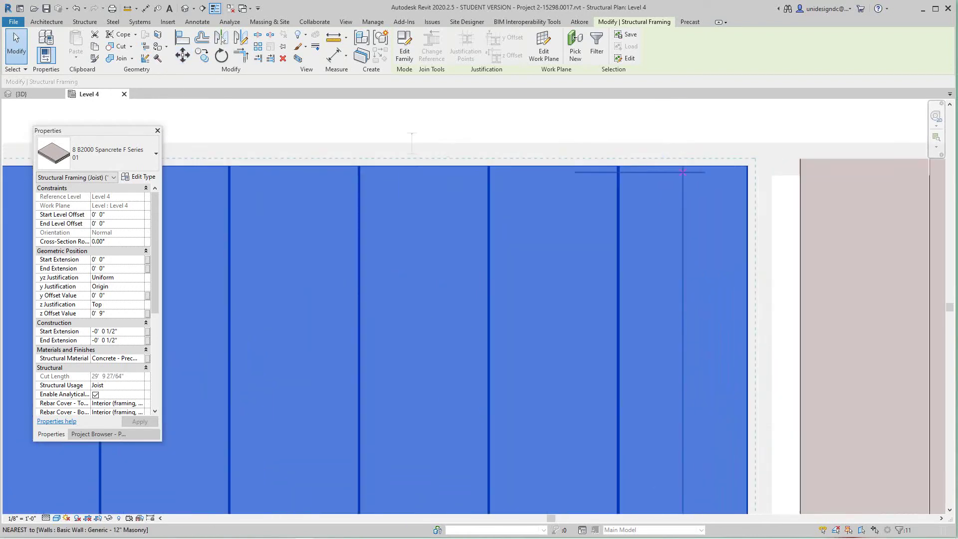
{"action": "key", "text": "m"}
{"action": "key", "text": "v"}
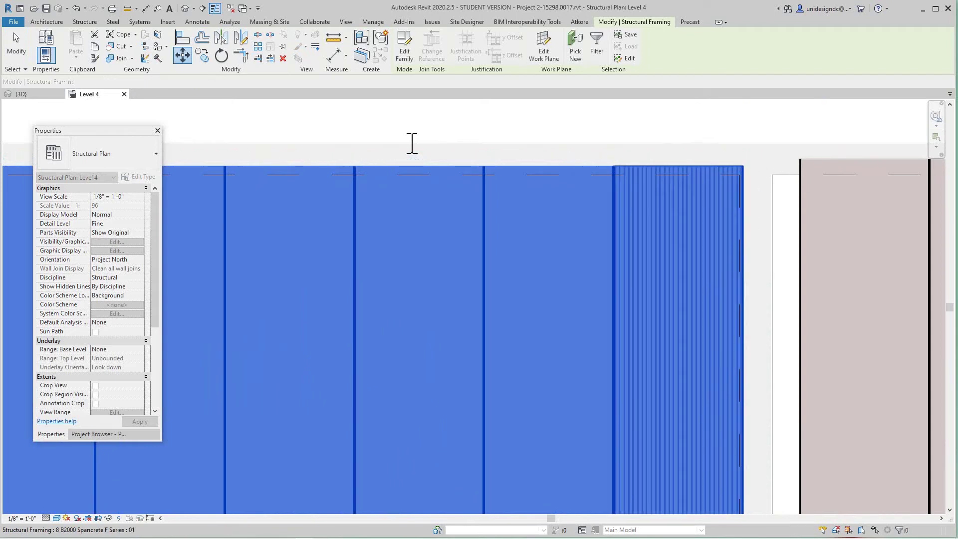
{"action": "left_click", "coordinate": [742, 167]}
{"action": "scroll", "coordinate": [740, 171], "scroll_direction": "down", "scroll_amount": 4}
{"action": "key", "text": "Escape"}
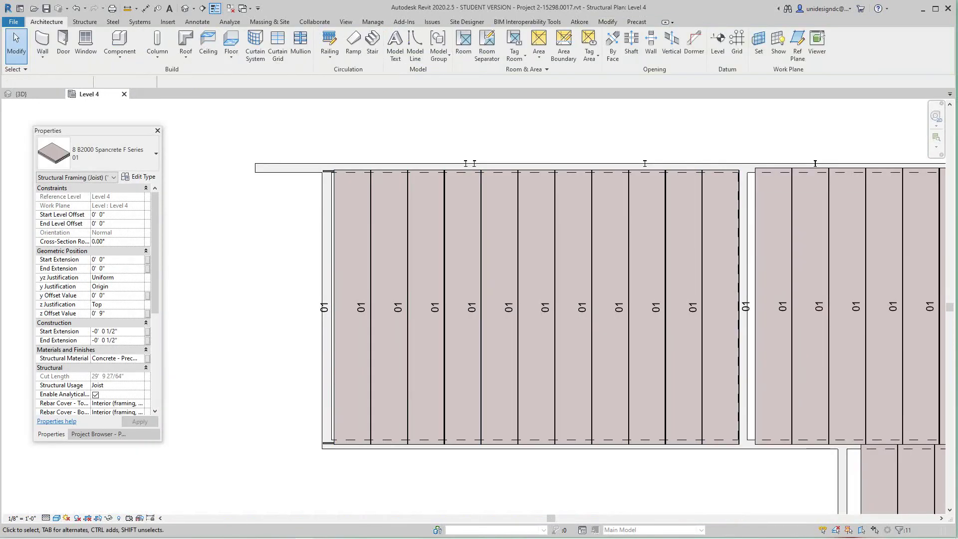
Copy the first room's end plank horizontally to a spot just outside the outer end wall
{"action": "scroll", "coordinate": [348, 199], "scroll_direction": "up", "scroll_amount": 2}
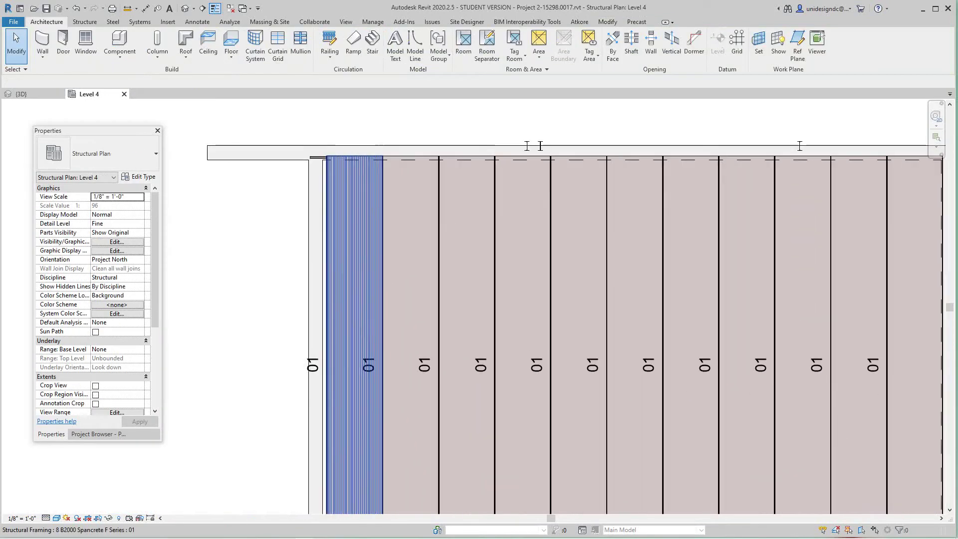
{"action": "left_click", "coordinate": [348, 199]}
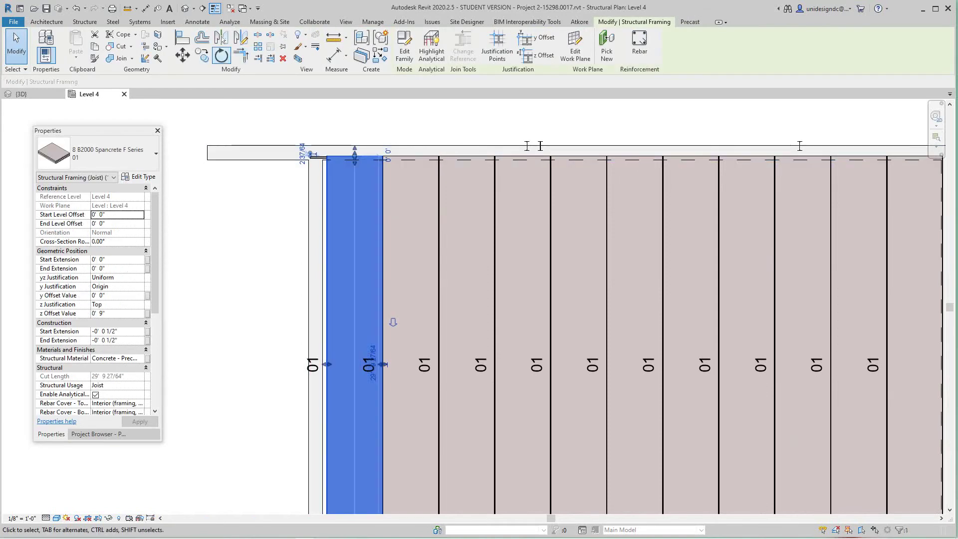
{"action": "left_click", "coordinate": [201, 55]}
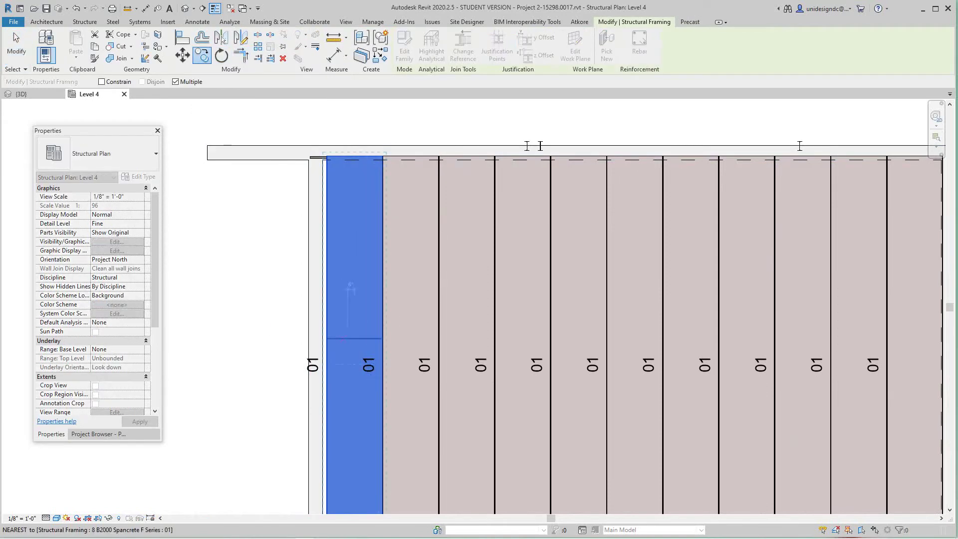
{"action": "left_click", "coordinate": [264, 338]}
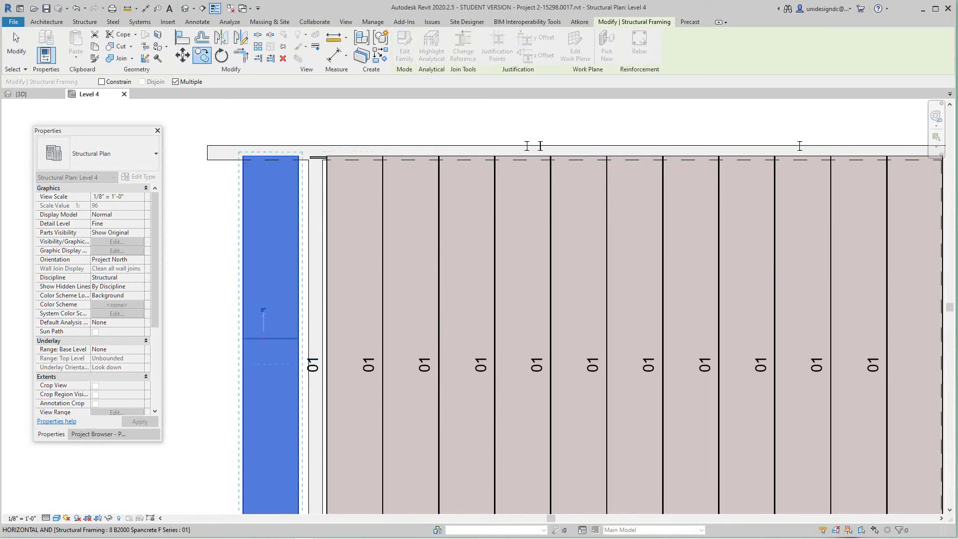
{"action": "key", "text": "Escape"}
{"action": "key", "text": "Escape"}
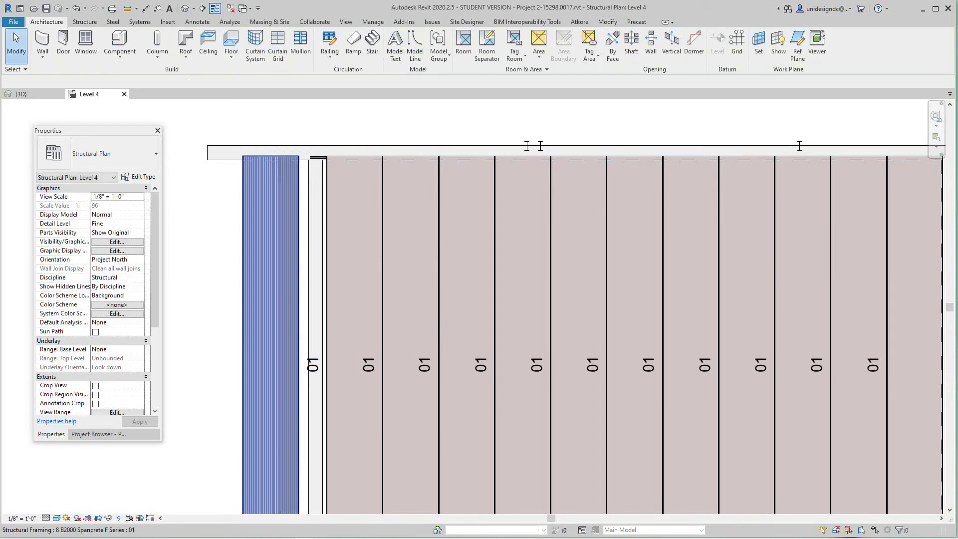
Set the cut width of the copied plank outside the first room's outer end wall to 2'-0"
{"action": "left_click", "coordinate": [271, 324]}
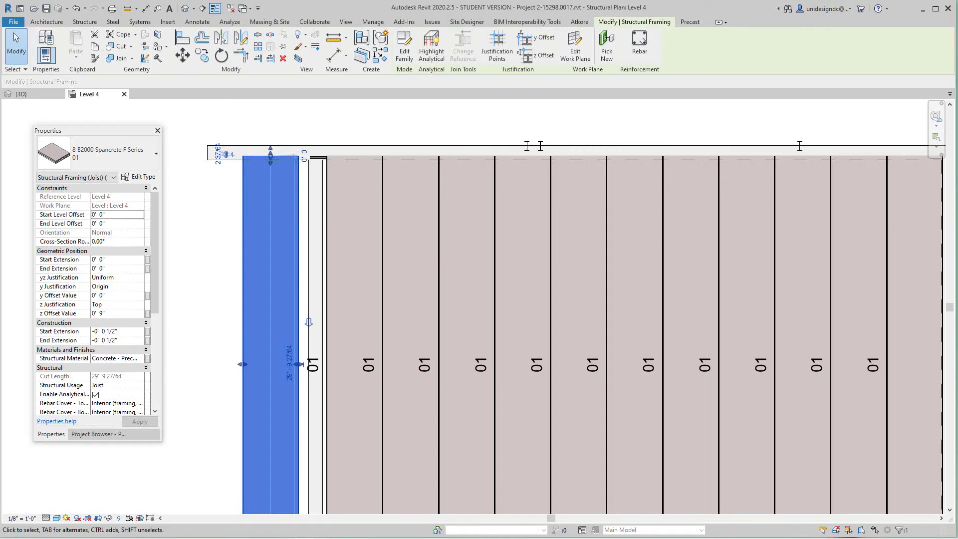
{"action": "scroll", "coordinate": [92, 299], "scroll_direction": "down", "scroll_amount": 5}
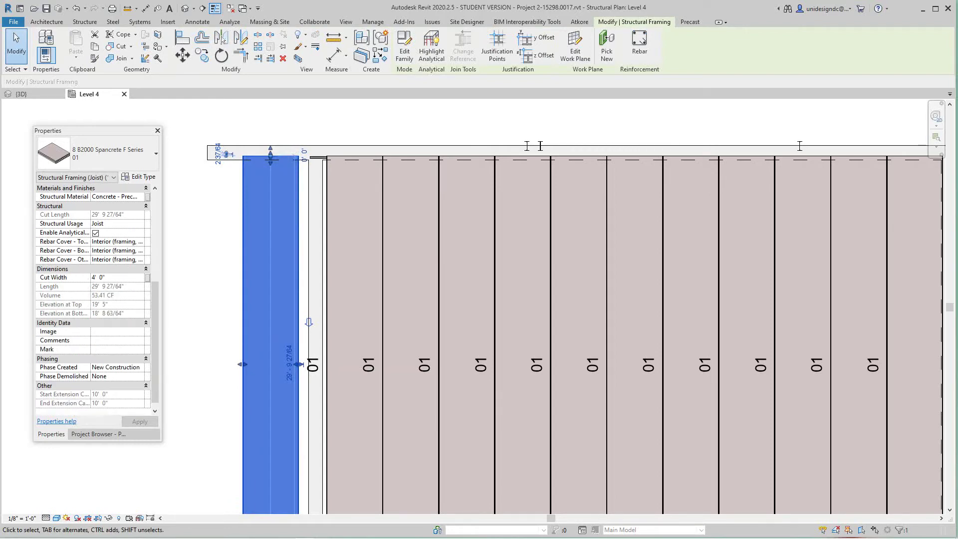
{"action": "left_click", "coordinate": [65, 277]}
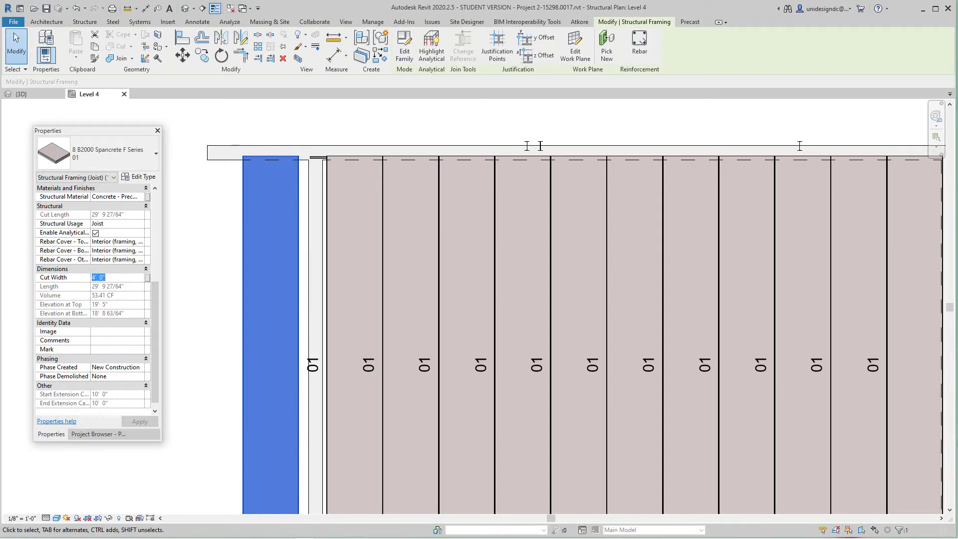
{"action": "left_click", "coordinate": [202, 300]}
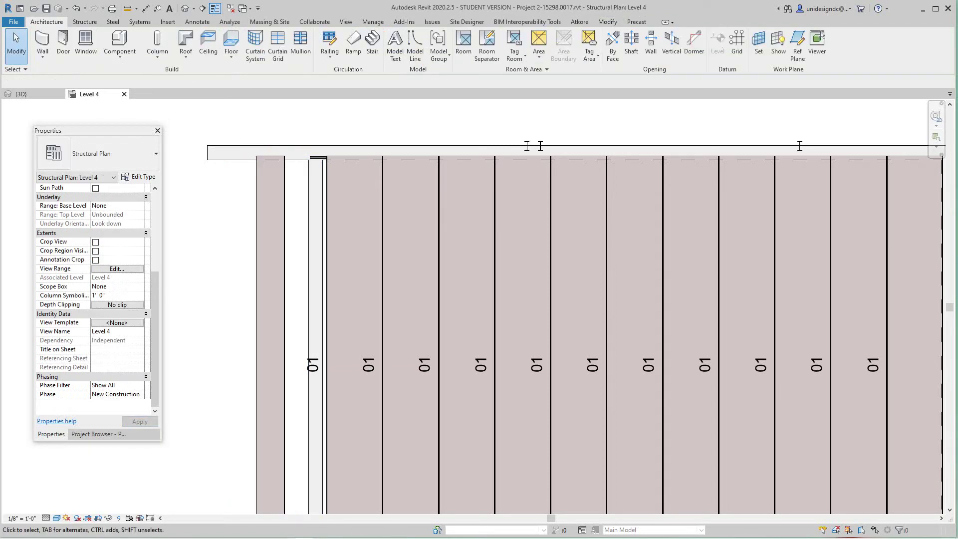
Move the narrowed plank horizontally so its inner edge meets the outer edge of the first room's end plank
{"action": "left_click", "coordinate": [277, 165]}
{"action": "scroll", "coordinate": [319, 155], "scroll_direction": "up", "scroll_amount": 2}
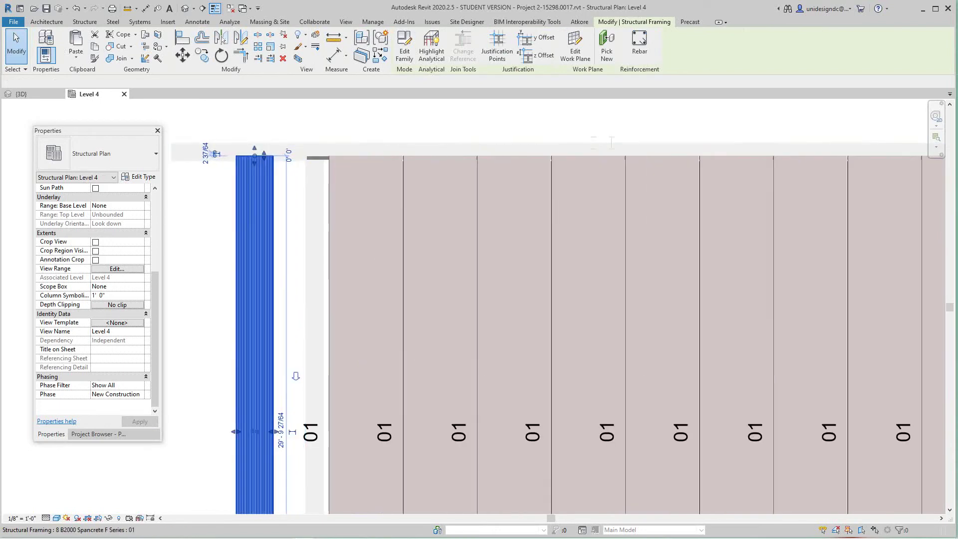
{"action": "key", "text": "m"}
{"action": "key", "text": "v"}
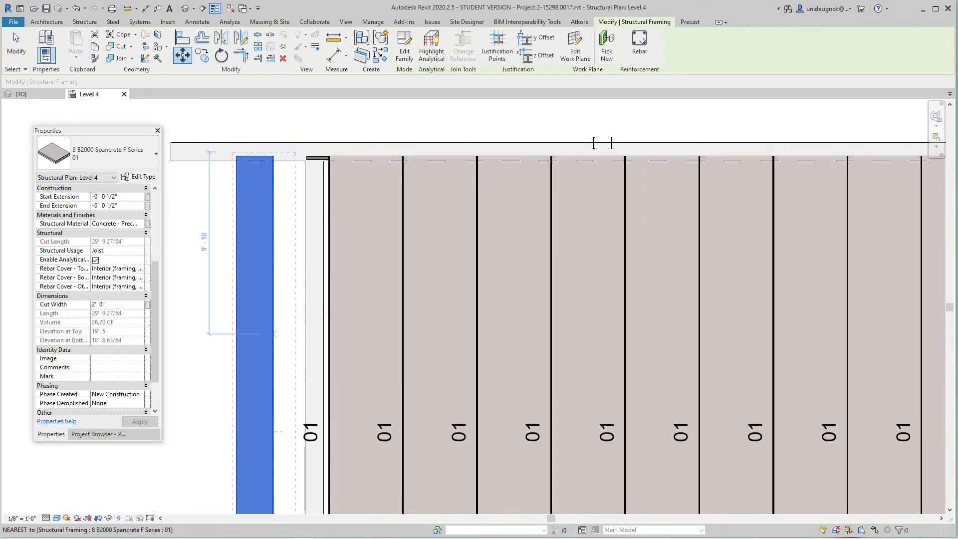
{"action": "left_click", "coordinate": [274, 337]}
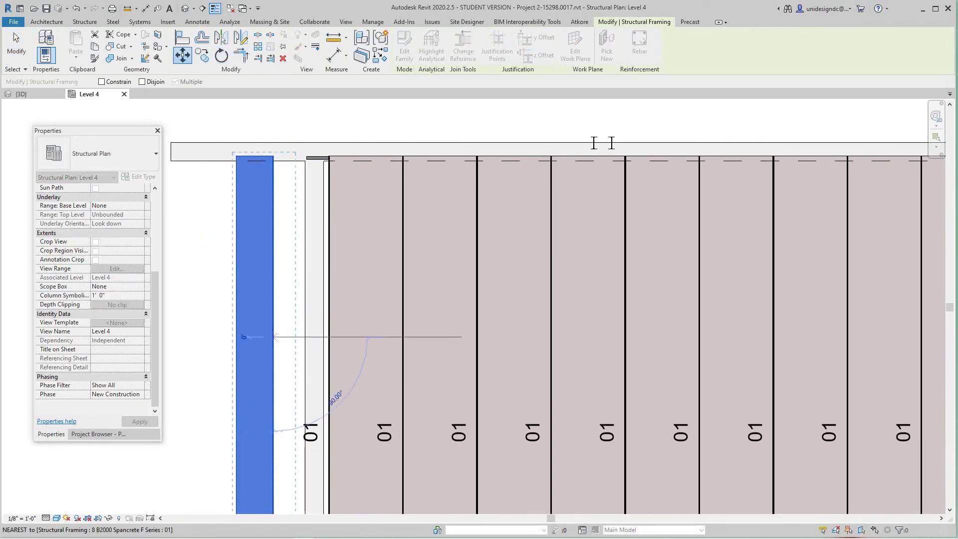
{"action": "left_click", "coordinate": [328, 337]}
{"action": "key", "text": "Escape"}
{"action": "scroll", "coordinate": [372, 340], "scroll_direction": "down", "scroll_amount": 3}
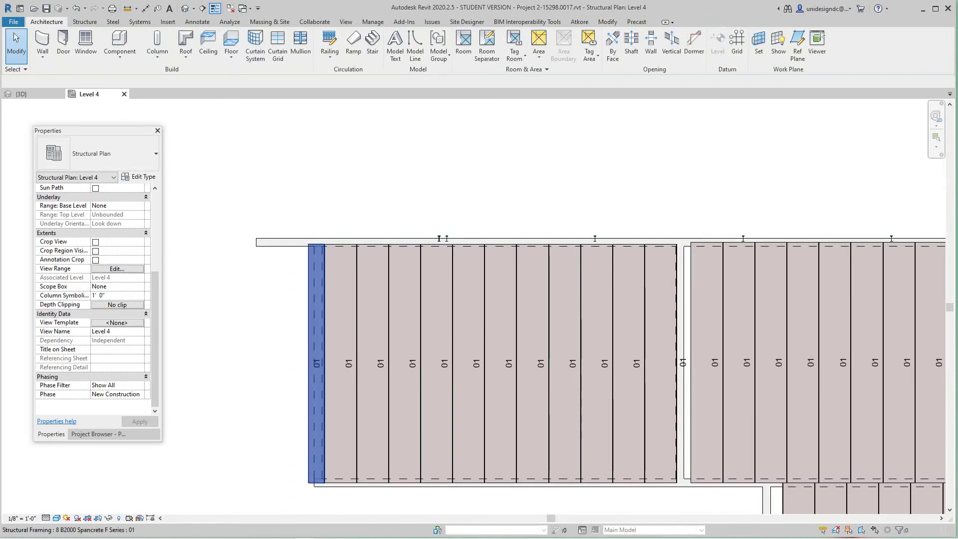
{"action": "left_click", "coordinate": [317, 337]}
{"action": "key", "text": "Escape"}
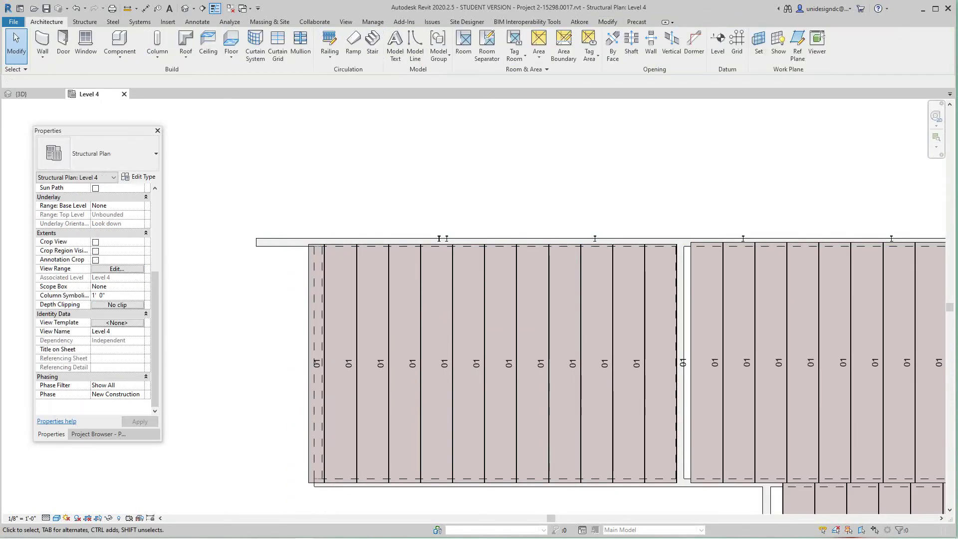
Examine the plank layout and wall overlaps across all rooms in the Level 4 plan and the 3D view
{"action": "scroll", "coordinate": [341, 281], "scroll_direction": "down", "scroll_amount": 2}
{"action": "middle_click_drag", "start_coordinate": [509, 301], "coordinate": [343, 270]}
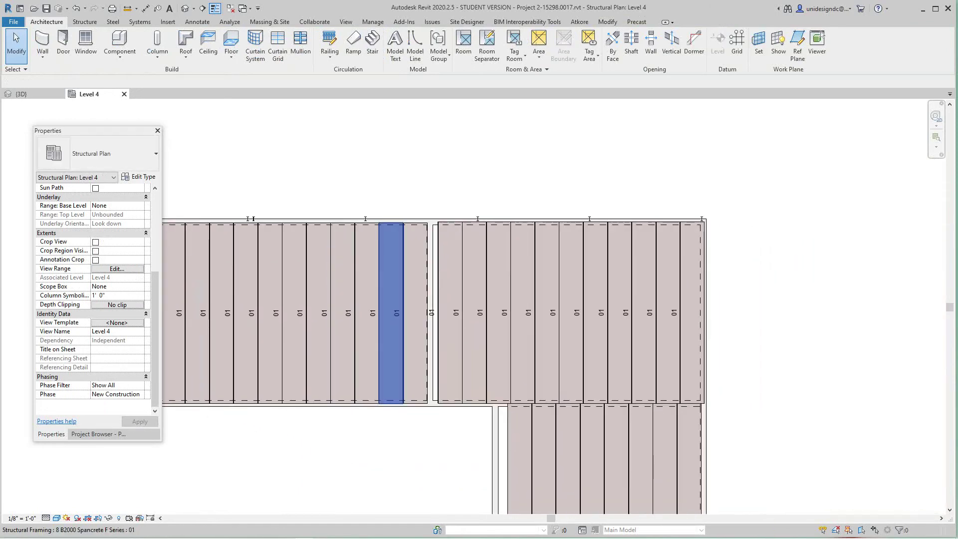
{"action": "scroll", "coordinate": [420, 274], "scroll_direction": "down", "scroll_amount": 1}
{"action": "middle_click_drag", "start_coordinate": [420, 274], "coordinate": [463, 270]}
{"action": "scroll", "coordinate": [482, 276], "scroll_direction": "up", "scroll_amount": 4}
{"action": "scroll", "coordinate": [493, 280], "scroll_direction": "down", "scroll_amount": 1}
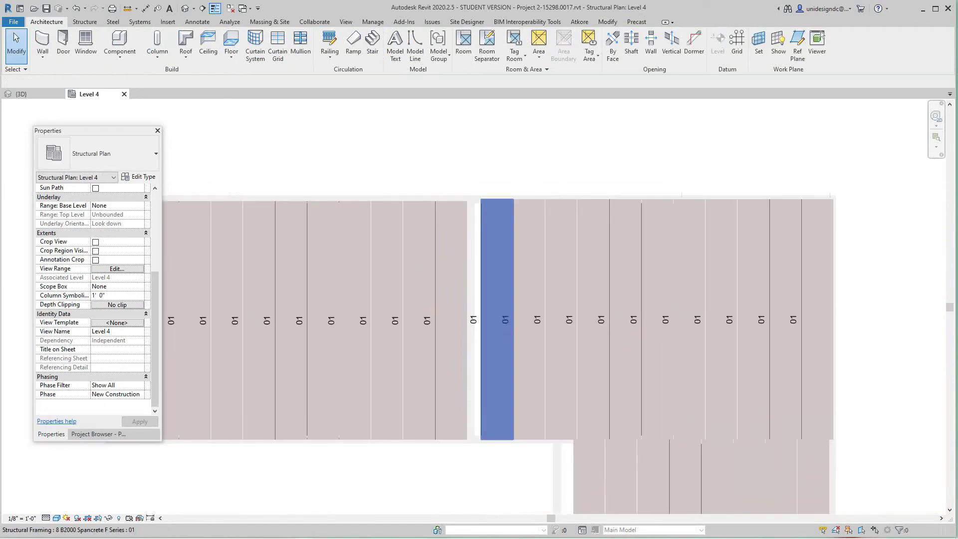
{"action": "scroll", "coordinate": [479, 265], "scroll_direction": "down", "scroll_amount": 2}
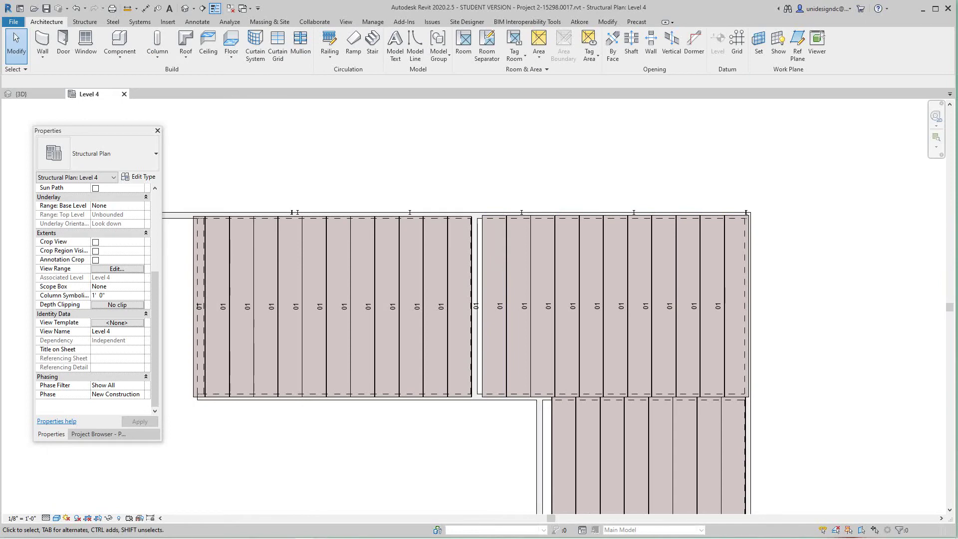
{"action": "left_click", "coordinate": [31, 94]}
{"action": "middle_click_drag", "start_coordinate": [354, 315], "coordinate": [362, 284]}
{"action": "scroll", "coordinate": [383, 323], "scroll_direction": "up", "scroll_amount": 5}
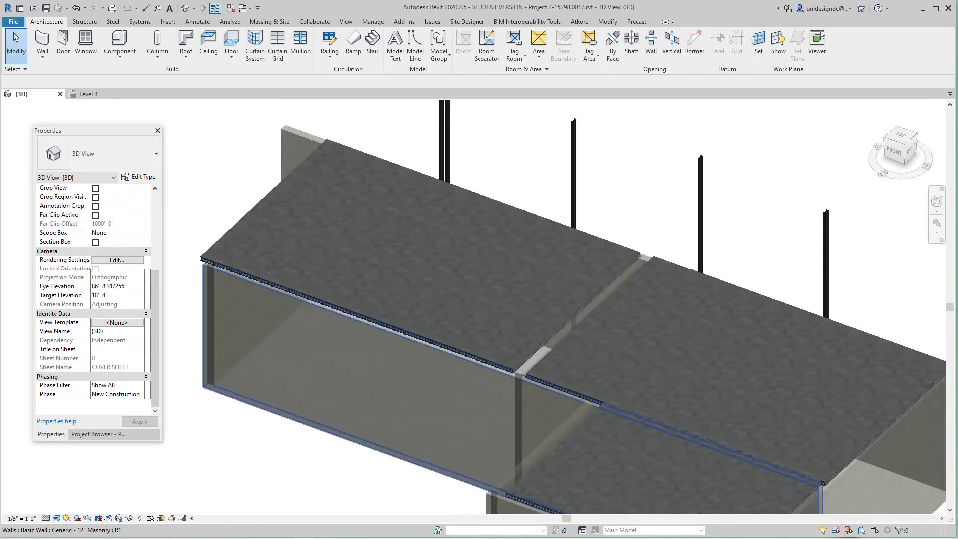
{"action": "scroll", "coordinate": [311, 255], "scroll_direction": "down", "scroll_amount": 4}
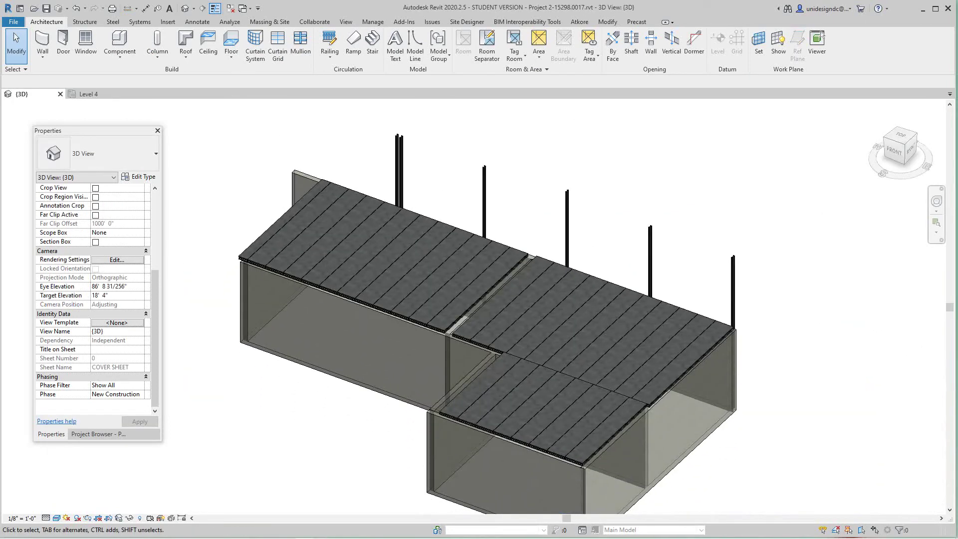
{"action": "left_click", "coordinate": [89, 94]}
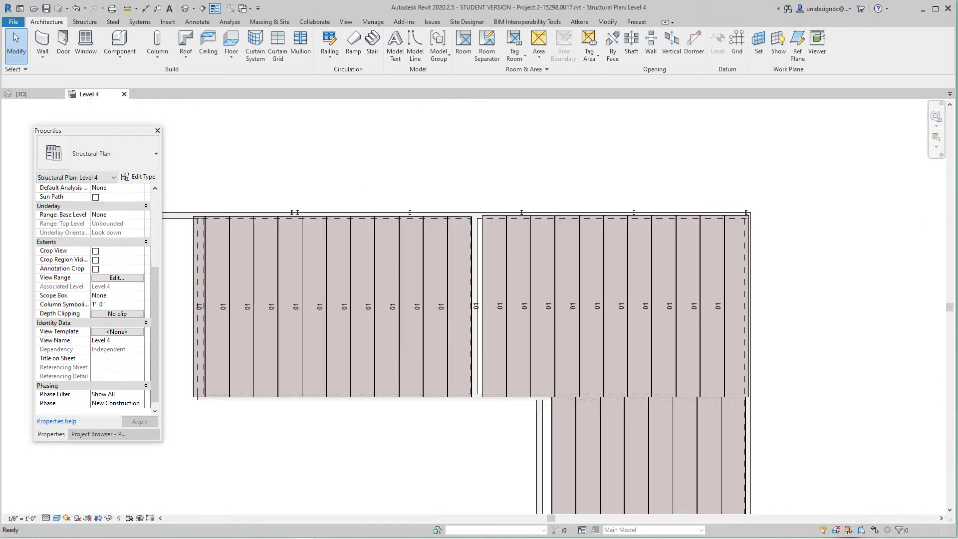
Cut a rectangular By Face opening about 7'-10" long across the full width of a plank mid-way along the first room
{"action": "scroll", "coordinate": [450, 330], "scroll_direction": "up", "scroll_amount": 3}
{"action": "scroll", "coordinate": [451, 359], "scroll_direction": "down", "scroll_amount": 2}
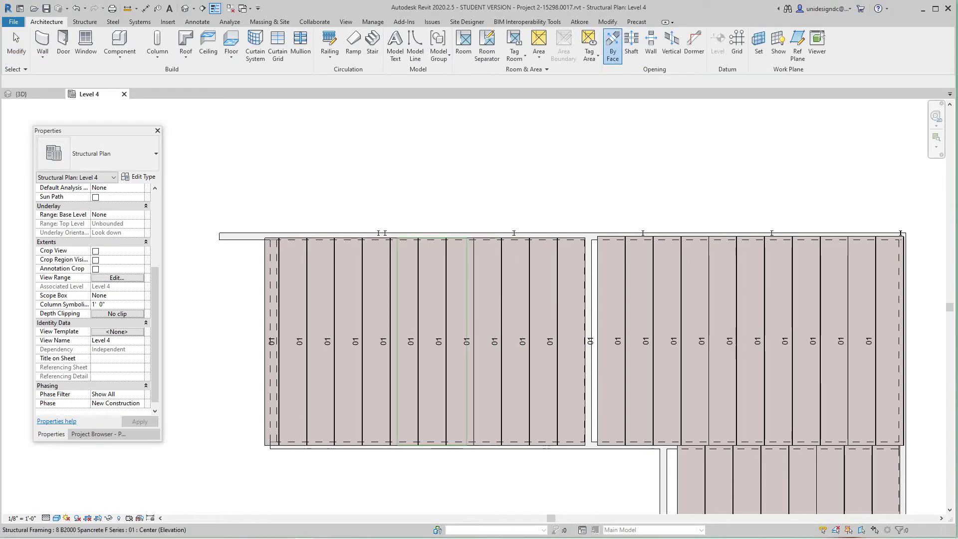
{"action": "left_click", "coordinate": [431, 349]}
{"action": "scroll", "coordinate": [430, 349], "scroll_direction": "up", "scroll_amount": 4}
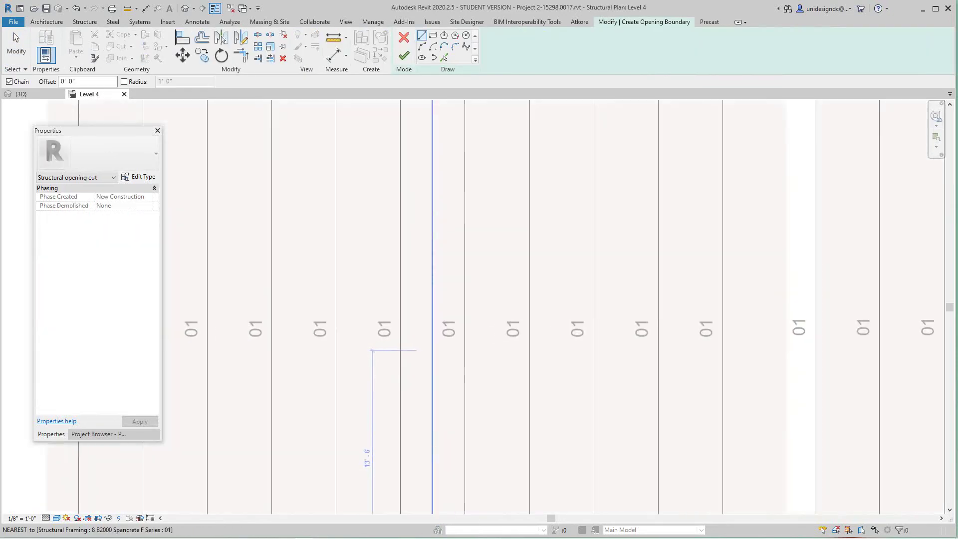
{"action": "left_click", "coordinate": [433, 35]}
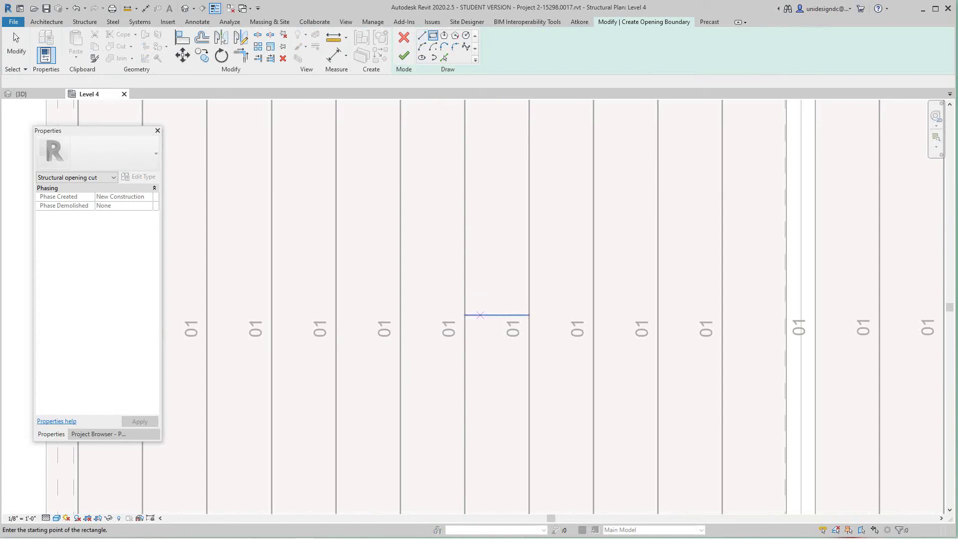
{"action": "left_click", "coordinate": [400, 214]}
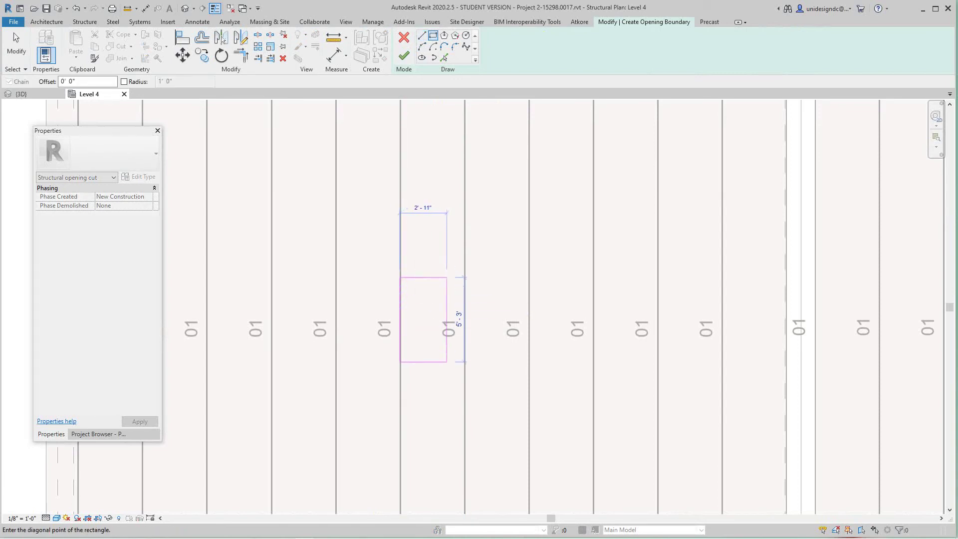
{"action": "left_click", "coordinate": [464, 402]}
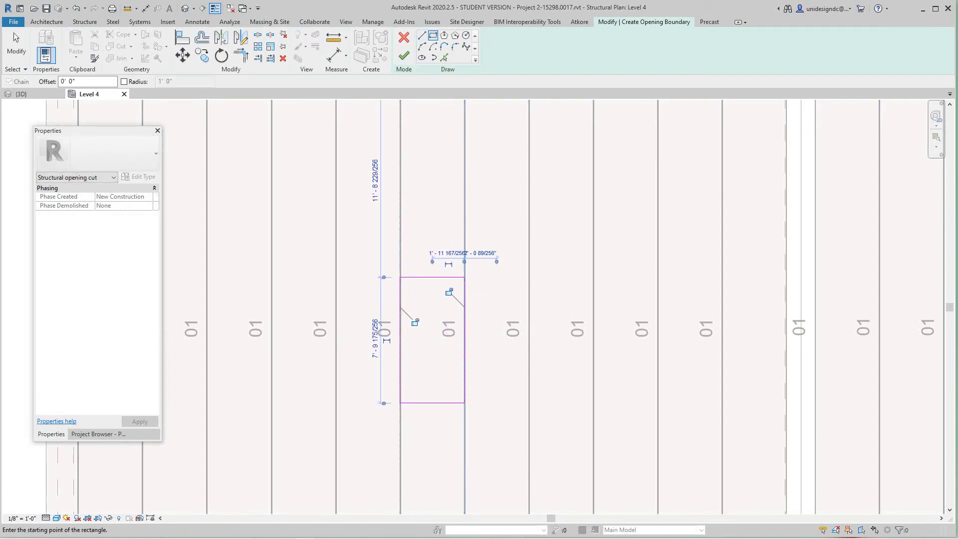
{"action": "left_click", "coordinate": [404, 55]}
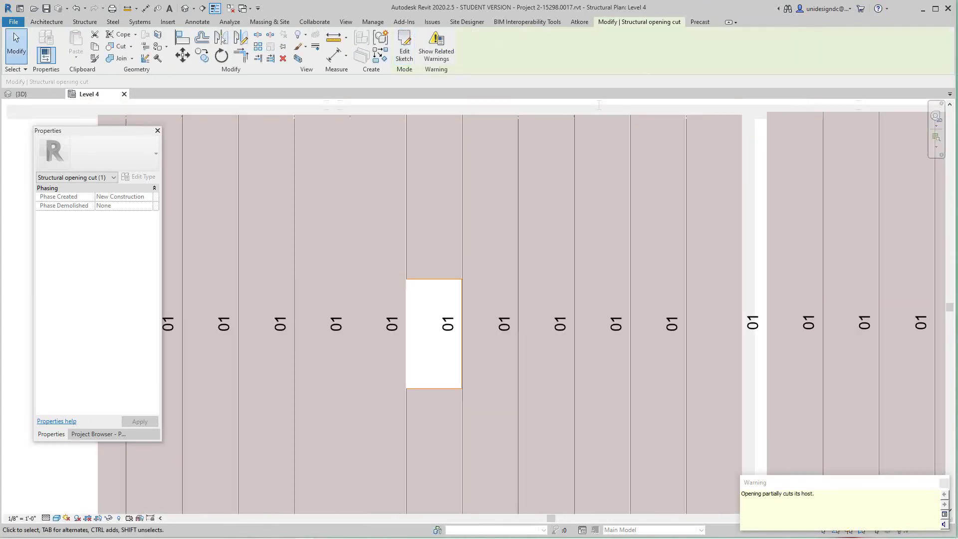
Examine the cut plank and the opening's fit between the neighbouring planks in the Level 4 plan
{"action": "left_click", "coordinate": [436, 281]}
{"action": "scroll", "coordinate": [436, 293], "scroll_direction": "down", "scroll_amount": 3}
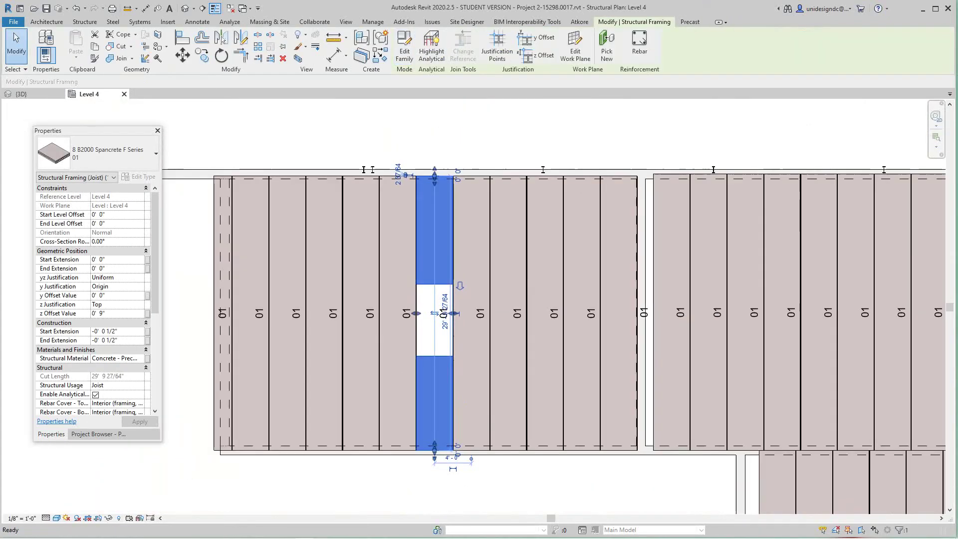
{"action": "key", "text": "Escape"}
{"action": "middle_click_drag", "start_coordinate": [508, 174], "coordinate": [509, 188]}
{"action": "middle_click_drag", "start_coordinate": [509, 280], "coordinate": [497, 261]}
{"action": "scroll", "coordinate": [419, 301], "scroll_direction": "up", "scroll_amount": 2}
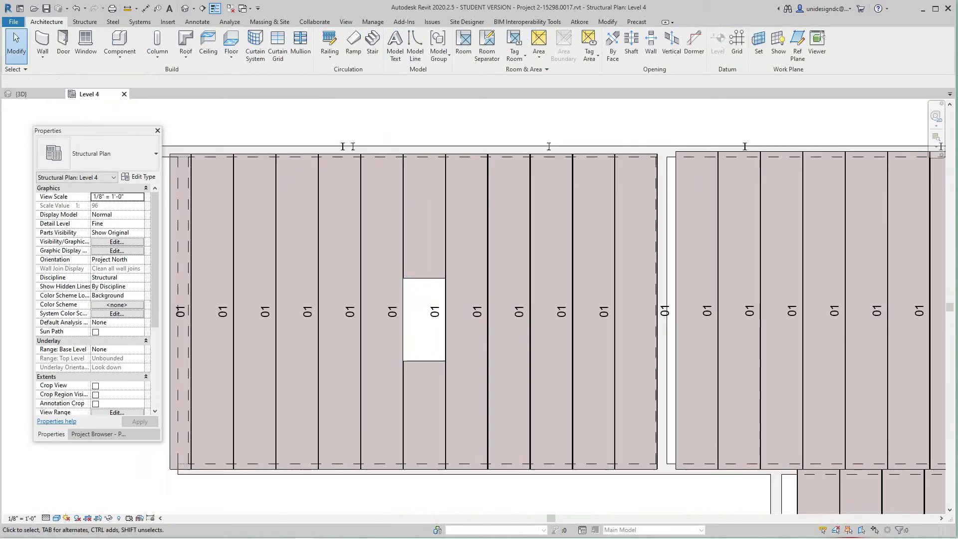
{"action": "scroll", "coordinate": [423, 360], "scroll_direction": "up", "scroll_amount": 3}
{"action": "scroll", "coordinate": [423, 360], "scroll_direction": "down", "scroll_amount": 5}
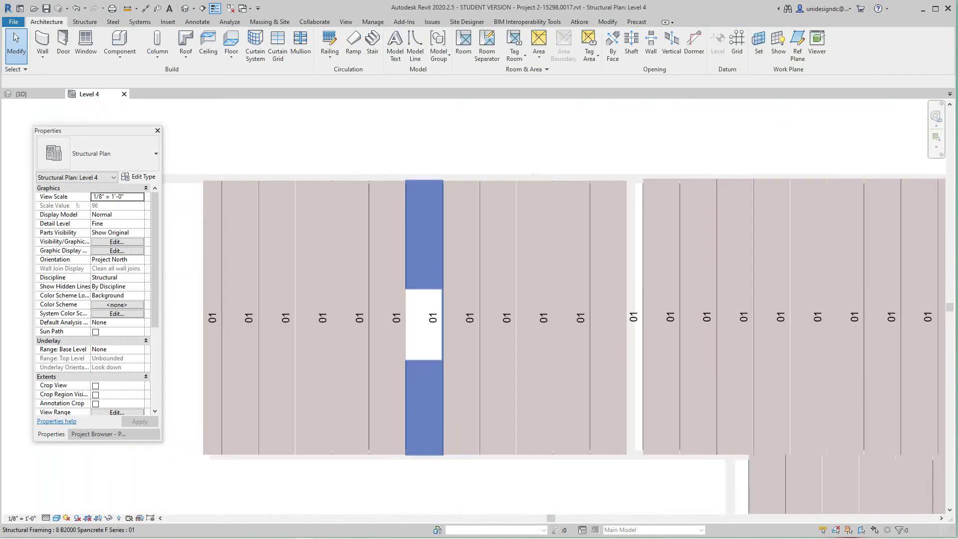
{"action": "scroll", "coordinate": [423, 361], "scroll_direction": "up", "scroll_amount": 2}
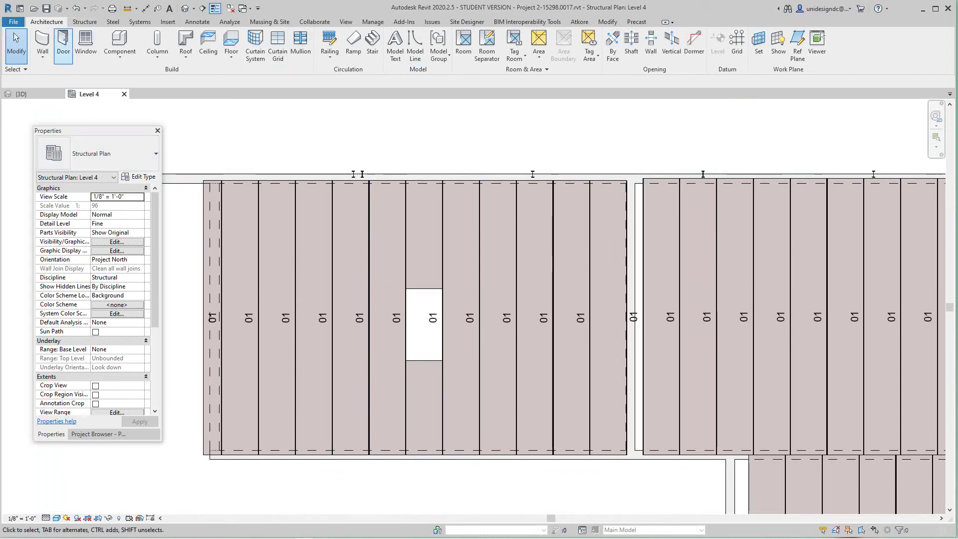
Place an SP-EH structural connection component on the work plane at the midpoint of the plank opening's upper edge
{"action": "left_click", "coordinate": [120, 53]}
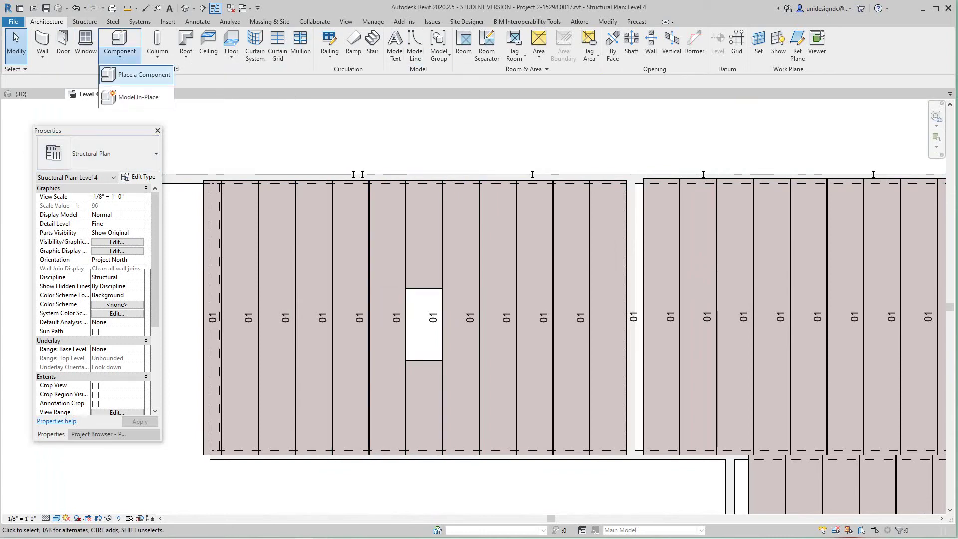
{"action": "left_click", "coordinate": [140, 74]}
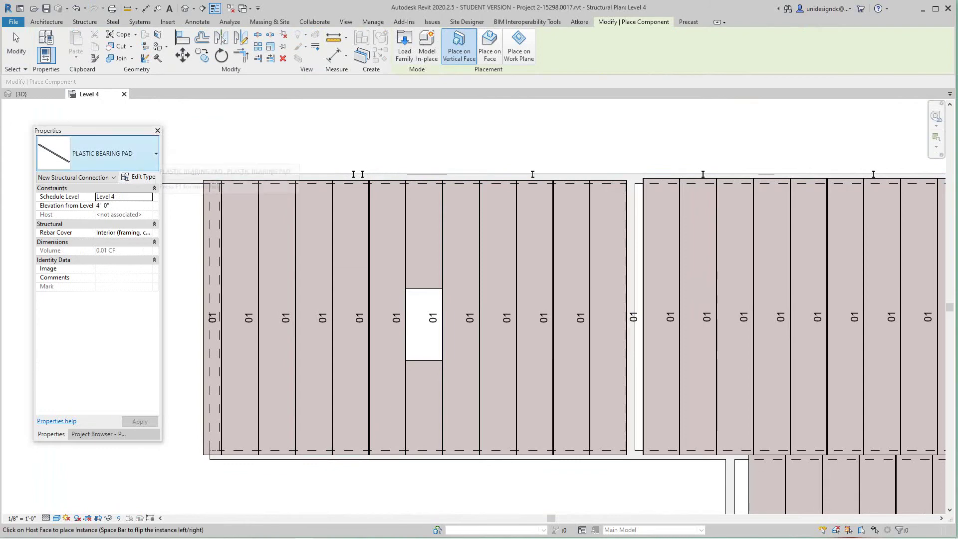
{"action": "left_click", "coordinate": [100, 153]}
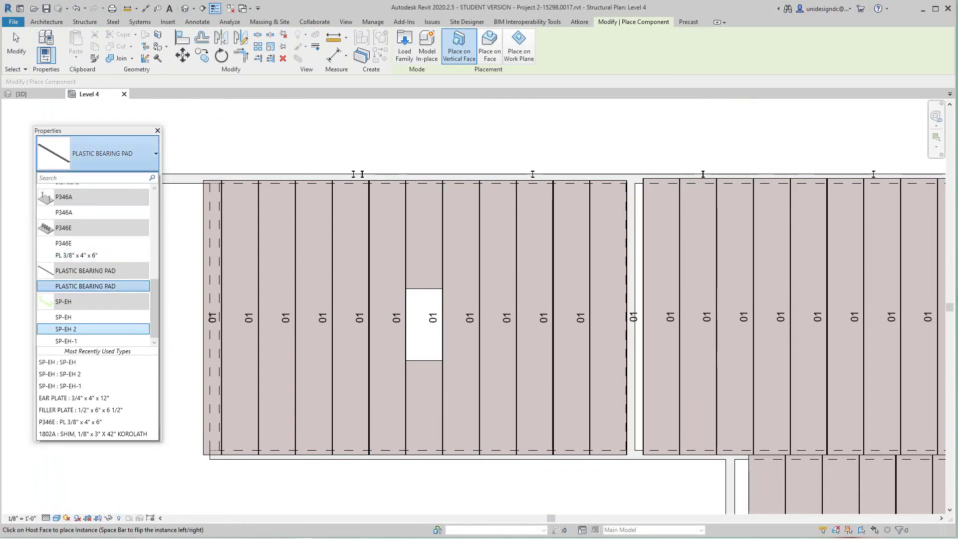
{"action": "mouse_move", "coordinate": [70, 319]}
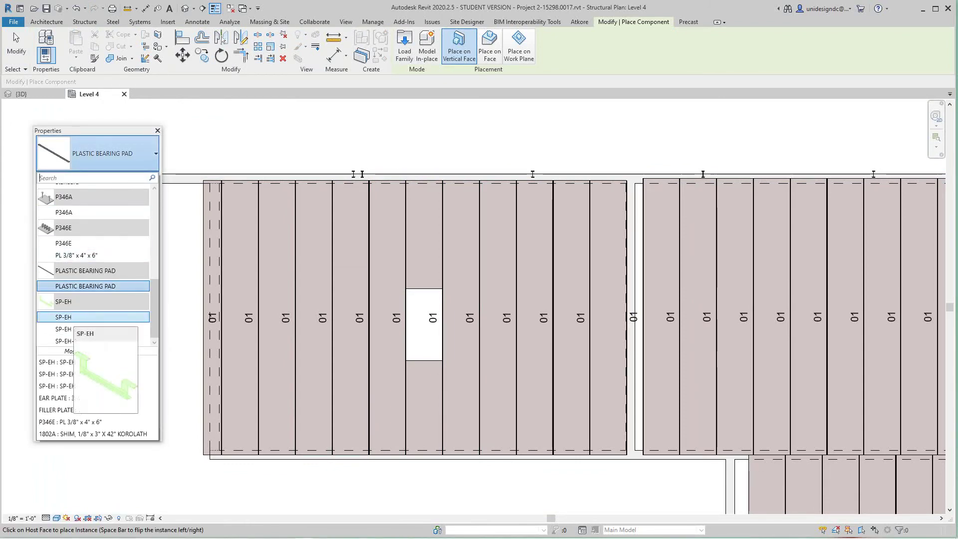
{"action": "left_click", "coordinate": [70, 317]}
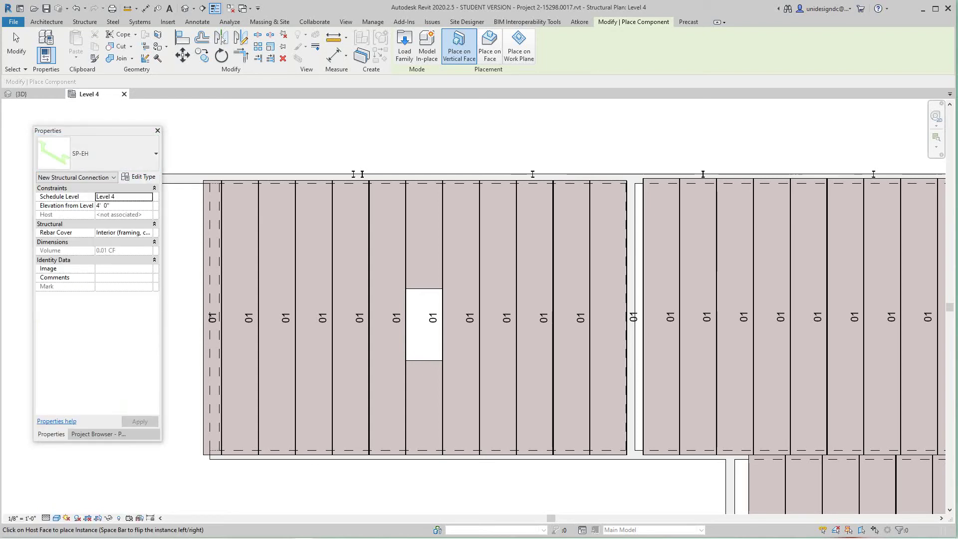
{"action": "scroll", "coordinate": [419, 292], "scroll_direction": "up", "scroll_amount": 1}
{"action": "left_click", "coordinate": [490, 46]}
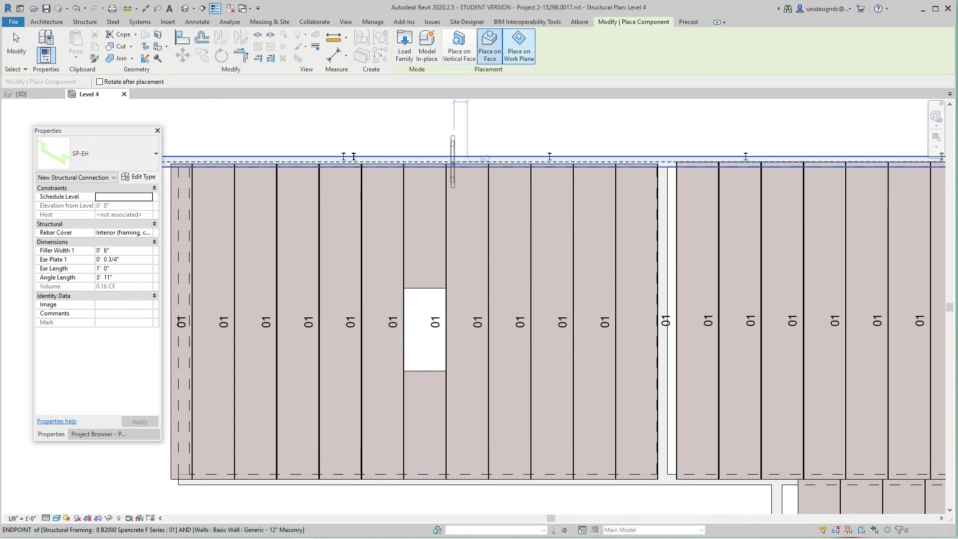
{"action": "left_click", "coordinate": [519, 48]}
{"action": "scroll", "coordinate": [422, 288], "scroll_direction": "up", "scroll_amount": 1}
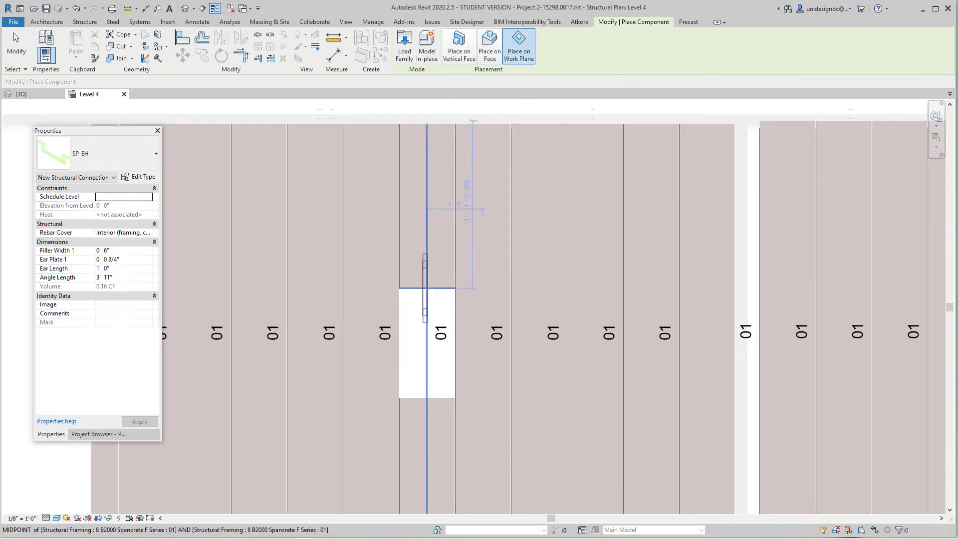
{"action": "left_click", "coordinate": [427, 288]}
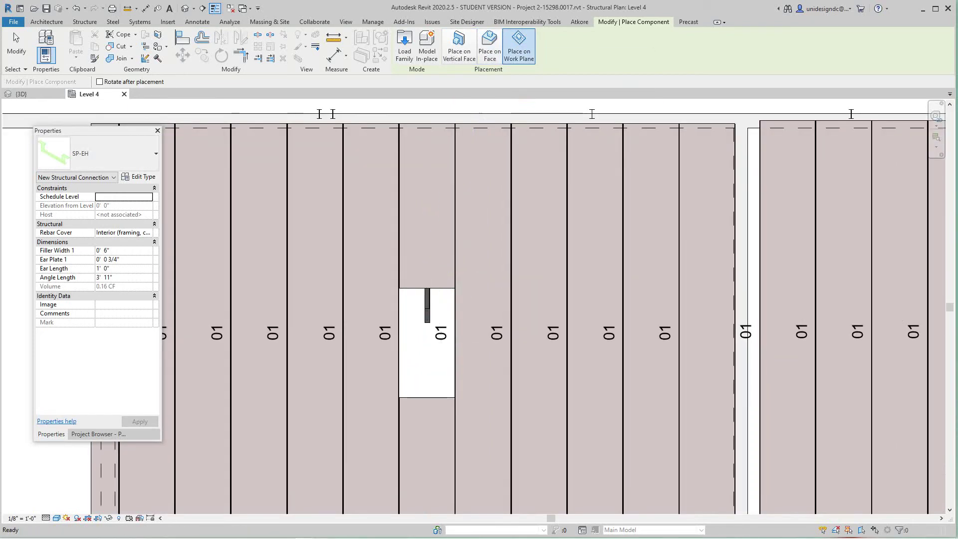
{"action": "key", "text": "Escape"}
{"action": "key", "text": "Escape"}
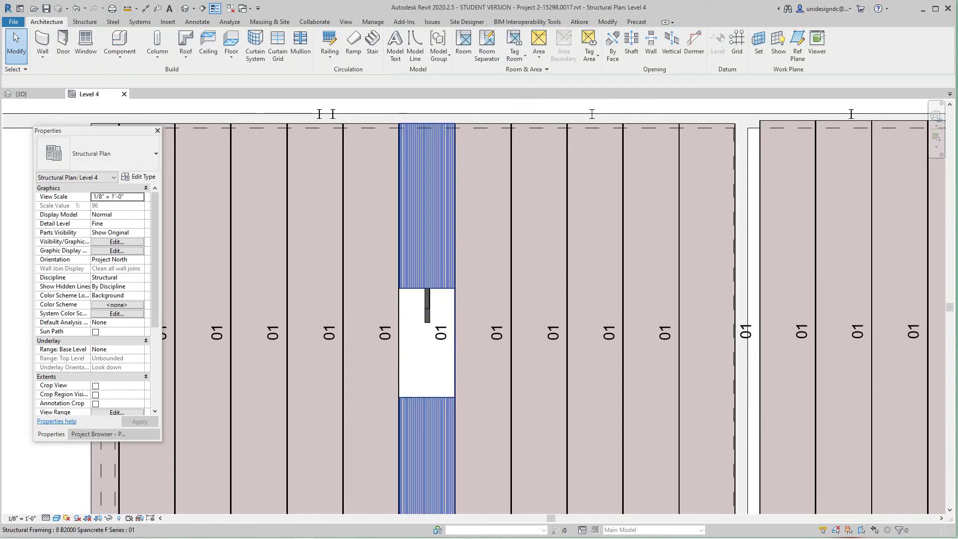
{"action": "scroll", "coordinate": [424, 330], "scroll_direction": "down", "scroll_amount": 1}
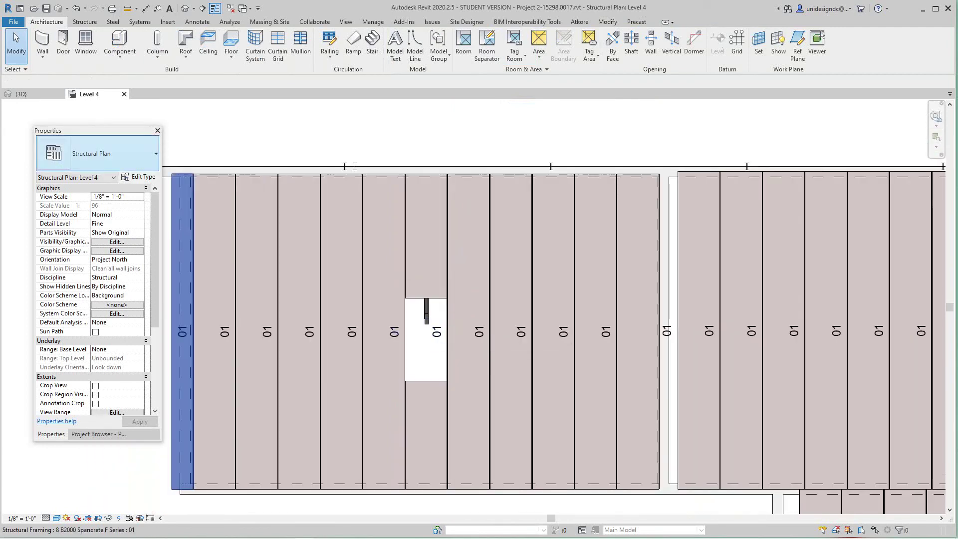
Undo the SP-EH placement in the Level 4 plan and bring up the 3D view at the plank opening
{"action": "left_click", "coordinate": [76, 8]}
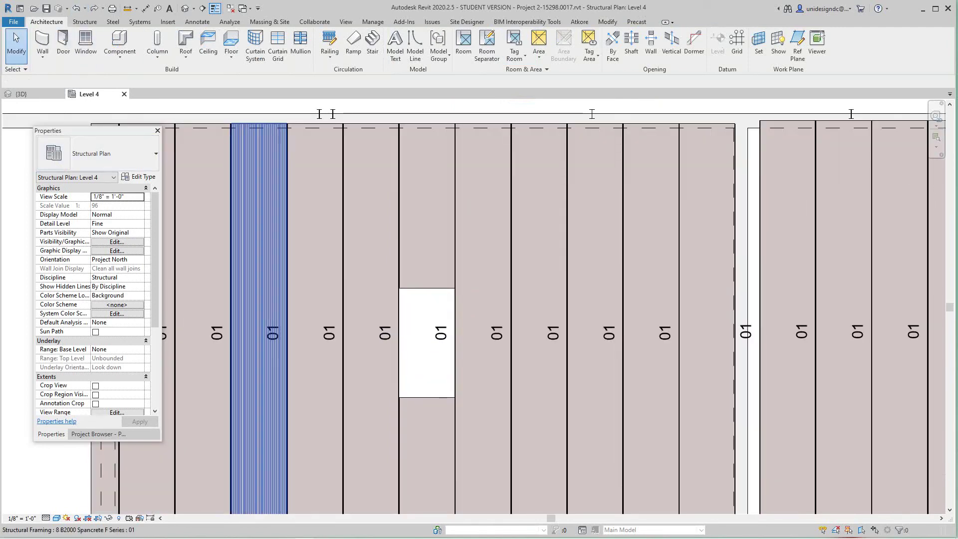
{"action": "left_click", "coordinate": [185, 8]}
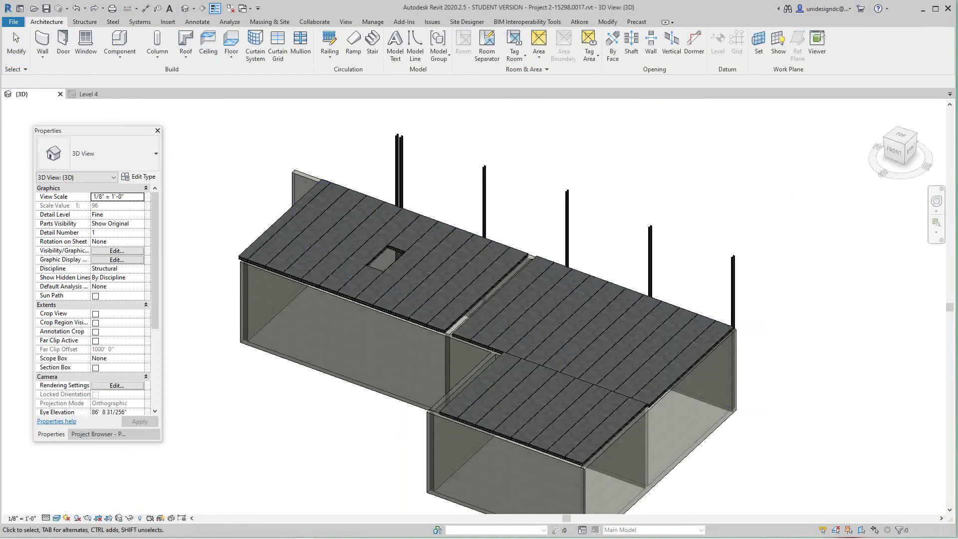
{"action": "middle_click_drag", "start_coordinate": [396, 263], "coordinate": [429, 344]}
{"action": "scroll", "coordinate": [428, 344], "scroll_direction": "up", "scroll_amount": 5}
{"action": "scroll", "coordinate": [451, 320], "scroll_direction": "up", "scroll_amount": 5}
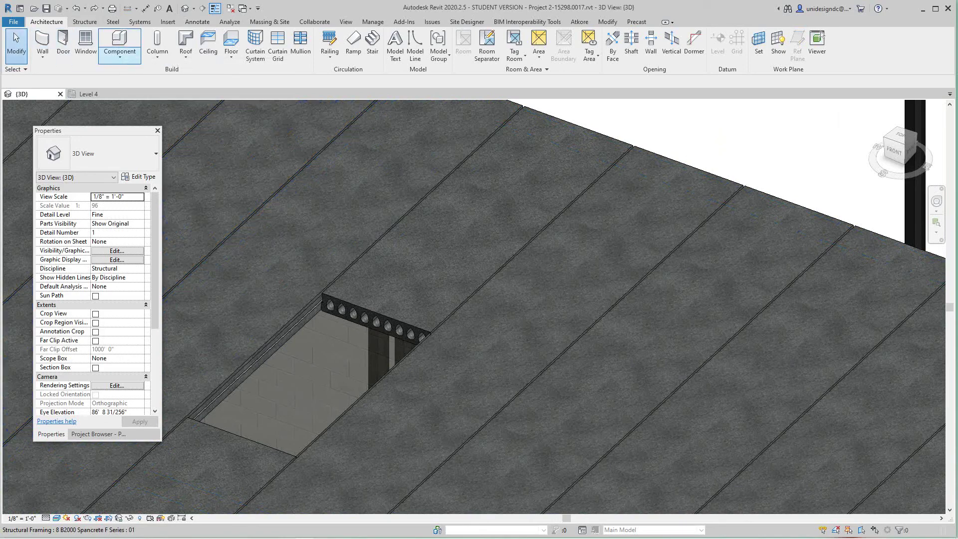
Place an SP-EH structural connection on the cut hollow-core end face of the plank at the opening's far end
{"action": "left_click", "coordinate": [119, 57]}
{"action": "left_click", "coordinate": [138, 72]}
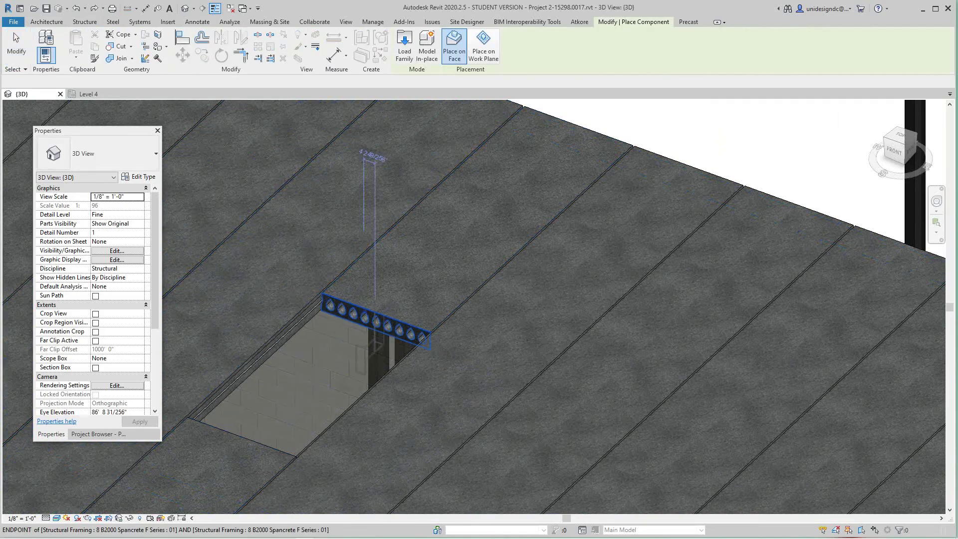
{"action": "scroll", "coordinate": [365, 313], "scroll_direction": "up", "scroll_amount": 2}
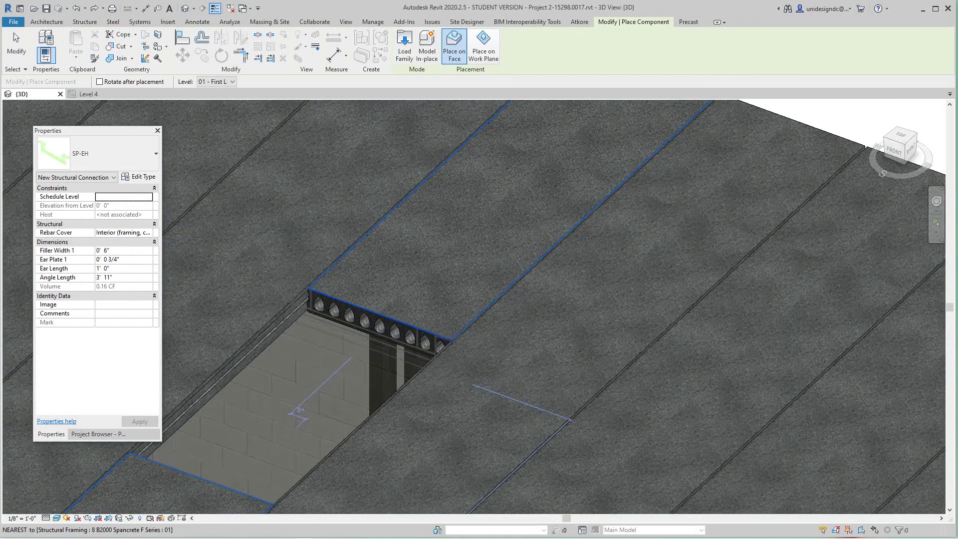
{"action": "left_click", "coordinate": [367, 310]}
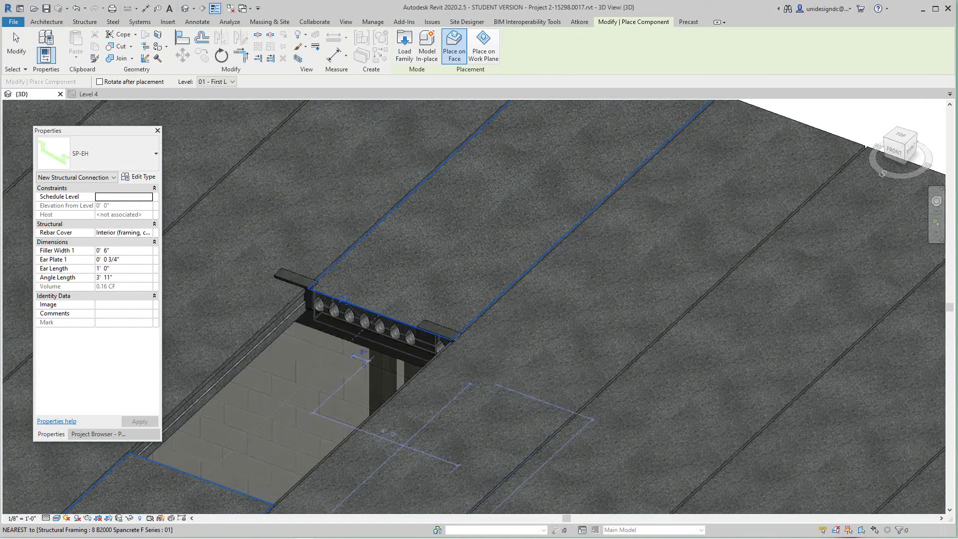
{"action": "key", "text": "Escape"}
{"action": "key", "text": "Escape"}
{"action": "scroll", "coordinate": [329, 334], "scroll_direction": "up", "scroll_amount": 3}
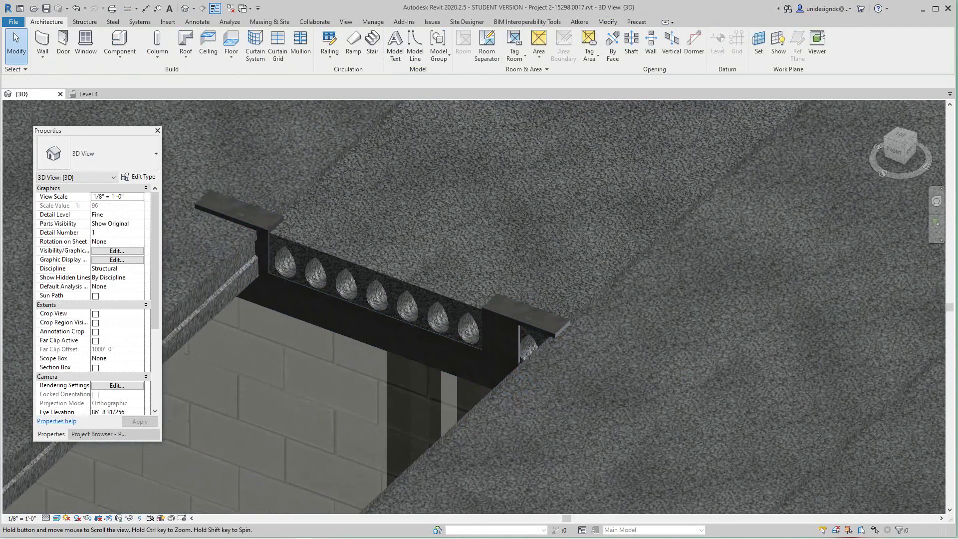
{"action": "middle_click_drag", "start_coordinate": [342, 327], "coordinate": [375, 344]}
{"action": "scroll", "coordinate": [382, 369], "scroll_direction": "down", "scroll_amount": 3}
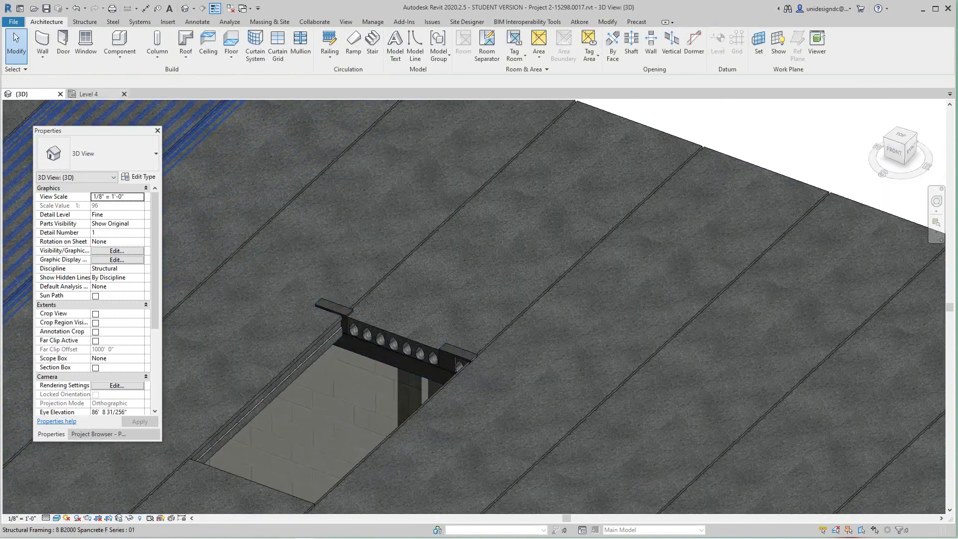
Examine in the Level 4 plan how the SP-EH hanger's ears line up with the plank joints beside the opening
{"action": "left_click", "coordinate": [88, 94]}
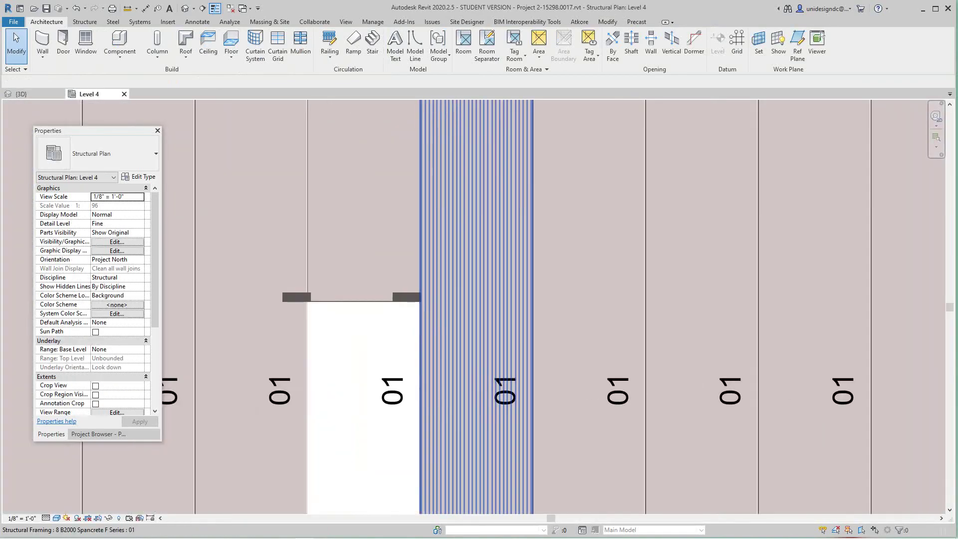
{"action": "scroll", "coordinate": [443, 356], "scroll_direction": "up", "scroll_amount": 3}
{"action": "left_click", "coordinate": [374, 256]}
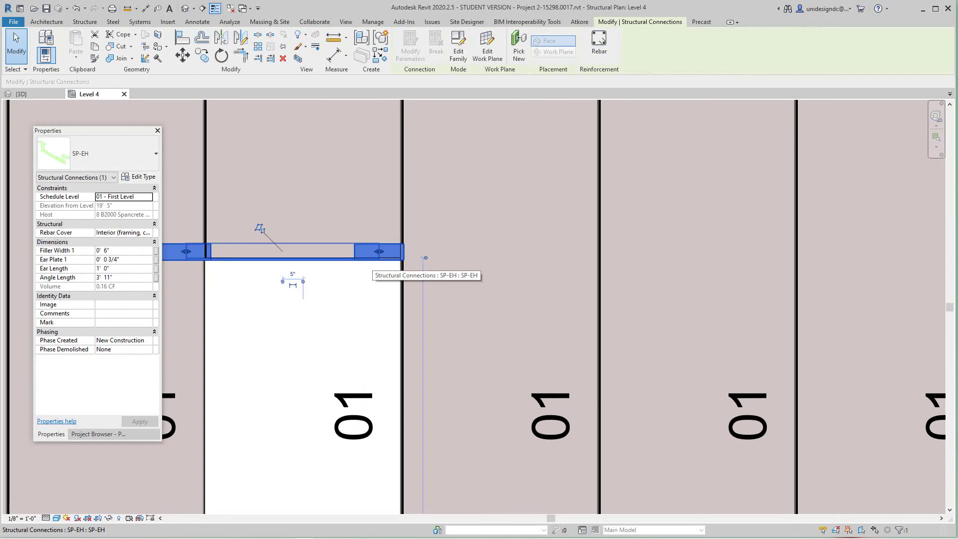
{"action": "key", "text": "Escape"}
{"action": "left_click", "coordinate": [375, 258]}
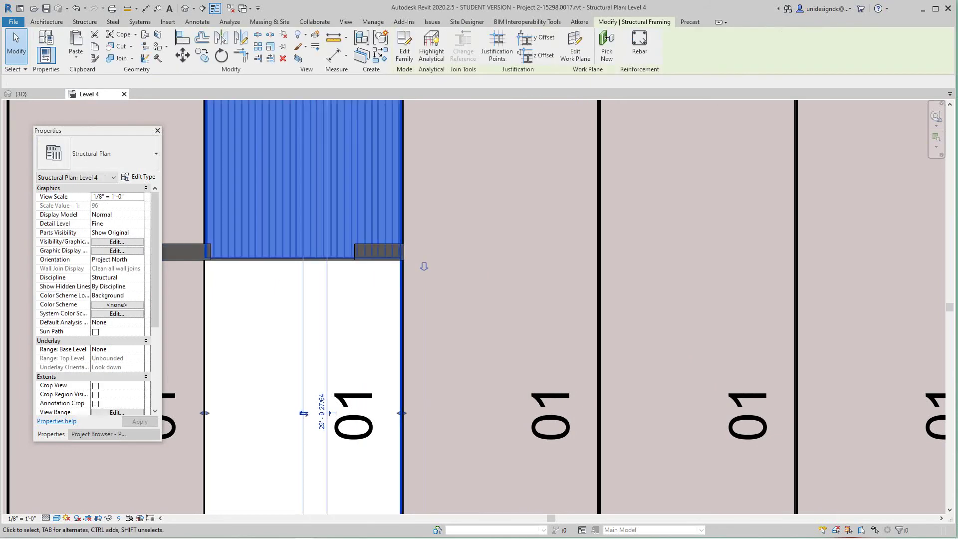
{"action": "scroll", "coordinate": [270, 307], "scroll_direction": "up", "scroll_amount": 3}
{"action": "key", "text": "Escape"}
{"action": "scroll", "coordinate": [271, 307], "scroll_direction": "down", "scroll_amount": 2}
{"action": "middle_click_drag", "start_coordinate": [271, 307], "coordinate": [424, 386]}
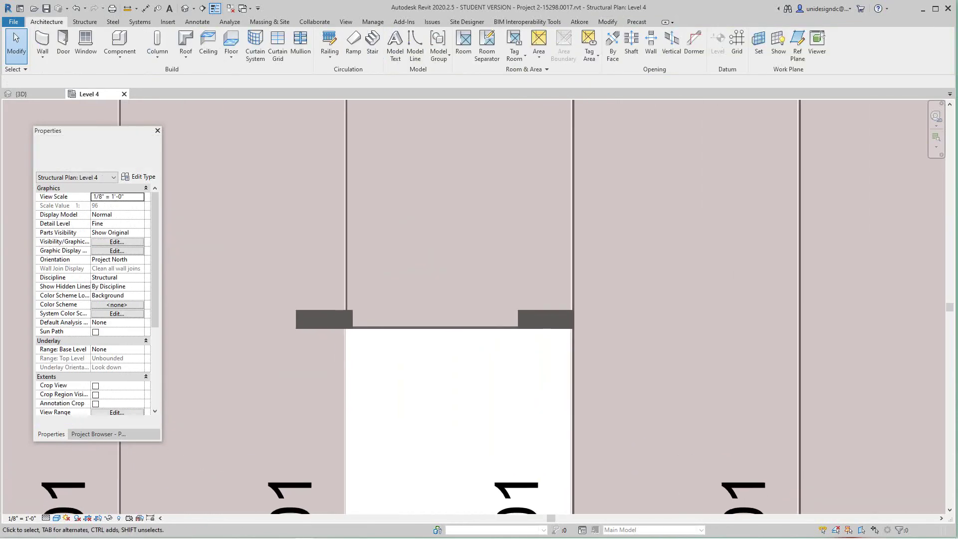
Move the SP-EH hanger sideways along the opening's upper edge until its two ears straddle the plank joints evenly
{"action": "left_click", "coordinate": [332, 324]}
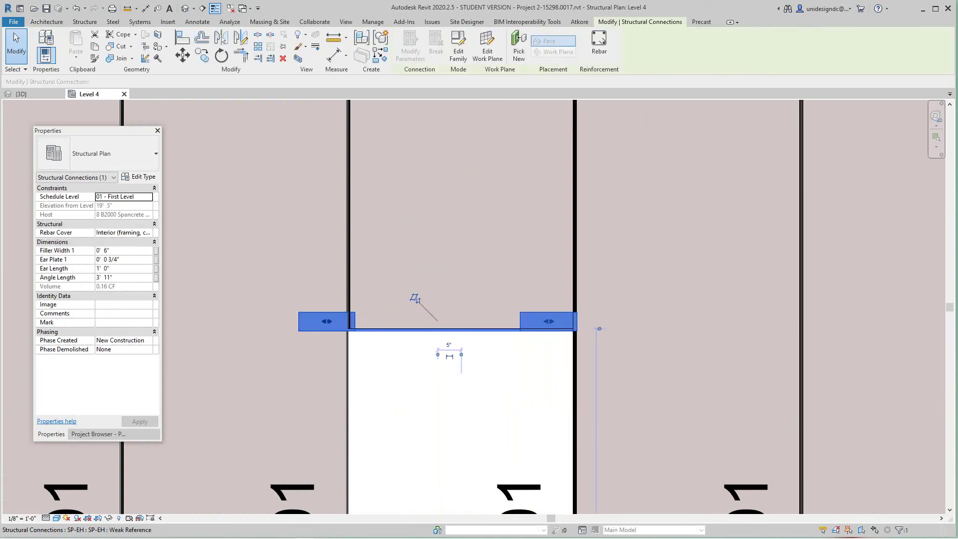
{"action": "key", "text": "Right"}
{"action": "key", "text": "Right"}
{"action": "key", "text": "Right"}
{"action": "key", "text": "Right"}
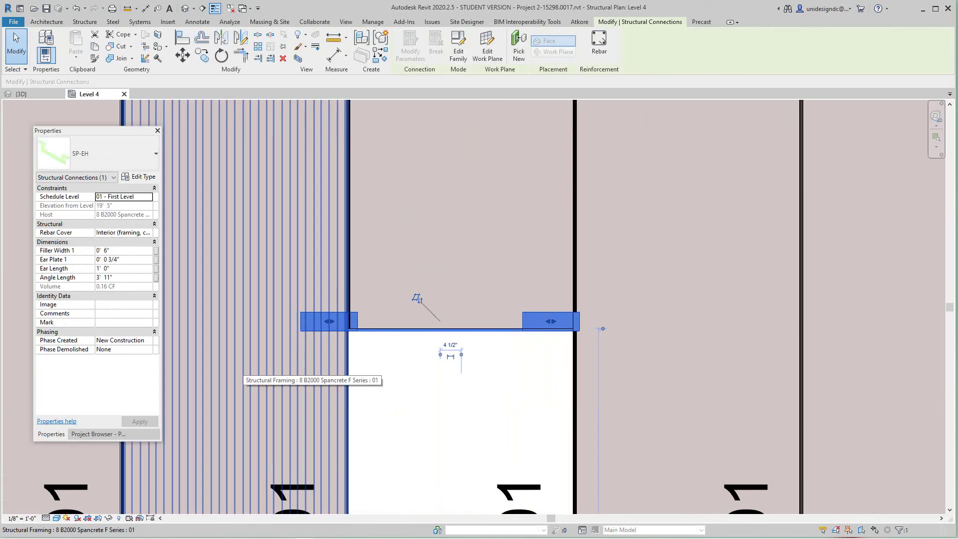
{"action": "key", "text": "Right"}
{"action": "key", "text": "Right"}
{"action": "key", "text": "Right"}
{"action": "key", "text": "Right"}
{"action": "key", "text": "Right"}
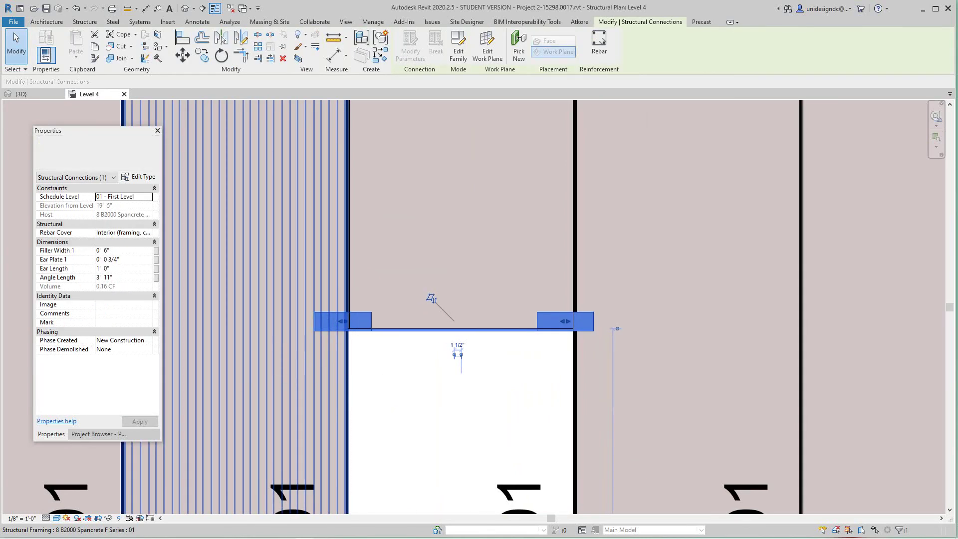
{"action": "left_click_drag", "start_coordinate": [353, 324], "coordinate": [356, 325]}
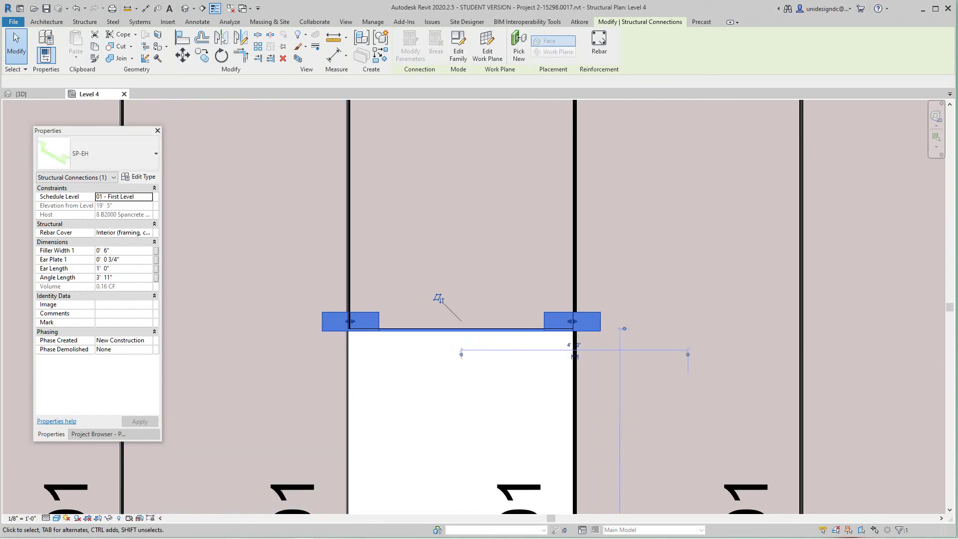
{"action": "key", "text": "Escape"}
Examine the centred hanger and its seating on the neighbouring planks from several angles in the 3D view
{"action": "scroll", "coordinate": [470, 424], "scroll_direction": "down", "scroll_amount": 4}
{"action": "left_click", "coordinate": [30, 94]}
{"action": "scroll", "coordinate": [425, 367], "scroll_direction": "up", "scroll_amount": 3}
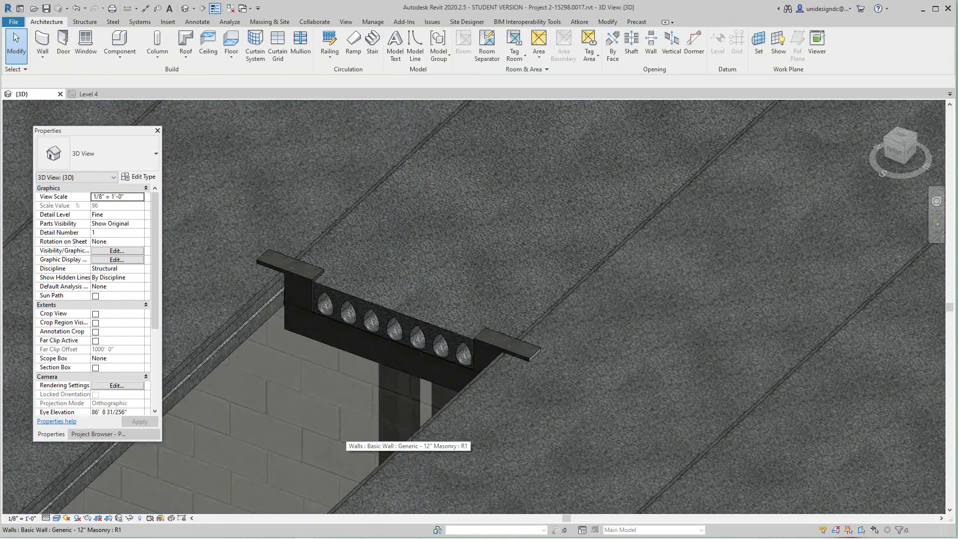
{"action": "scroll", "coordinate": [341, 333], "scroll_direction": "down", "scroll_amount": 1}
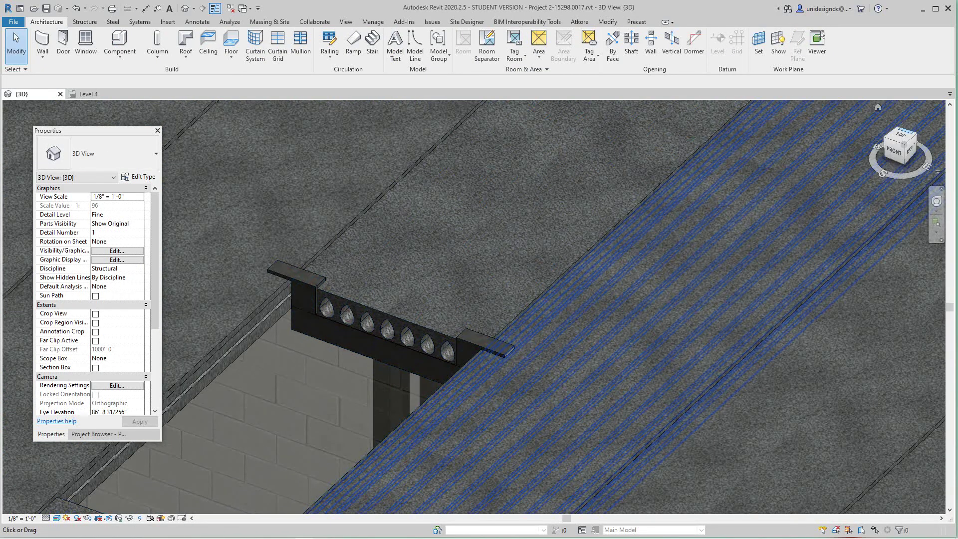
{"action": "left_click_drag", "start_coordinate": [895, 151], "coordinate": [906, 146]}
{"action": "scroll", "coordinate": [464, 340], "scroll_direction": "down", "scroll_amount": 3}
{"action": "middle_click_drag", "start_coordinate": [464, 340], "coordinate": [724, 189]}
{"action": "scroll", "coordinate": [724, 189], "scroll_direction": "up", "scroll_amount": 1}
{"action": "scroll", "coordinate": [460, 305], "scroll_direction": "up", "scroll_amount": 2}
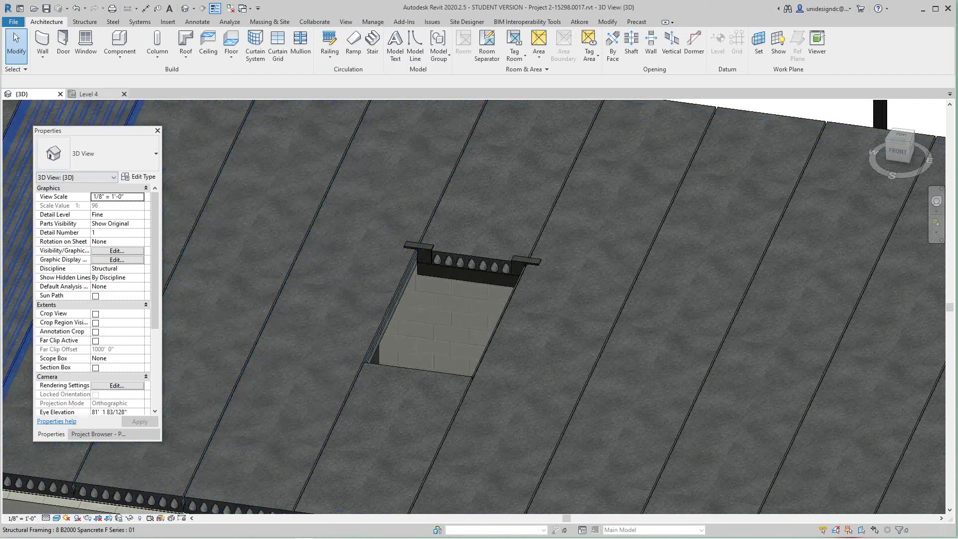
Draw a vertical Thin Lines detail line through the opening in the Level 4 plan, from its upper edge to its lower edge
{"action": "left_click", "coordinate": [89, 94]}
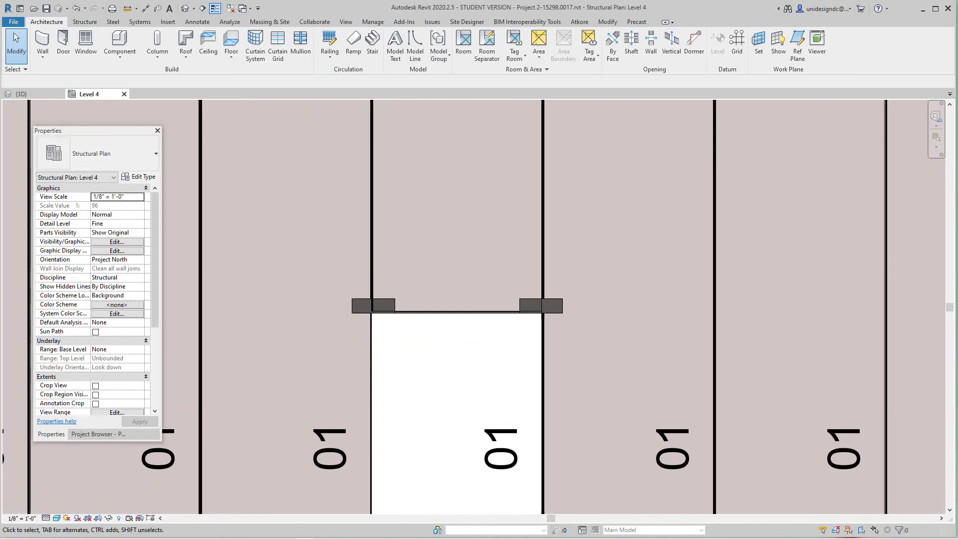
{"action": "left_click", "coordinate": [399, 311]}
{"action": "scroll", "coordinate": [396, 352], "scroll_direction": "down", "scroll_amount": 5}
{"action": "middle_click_drag", "start_coordinate": [394, 352], "coordinate": [399, 293]}
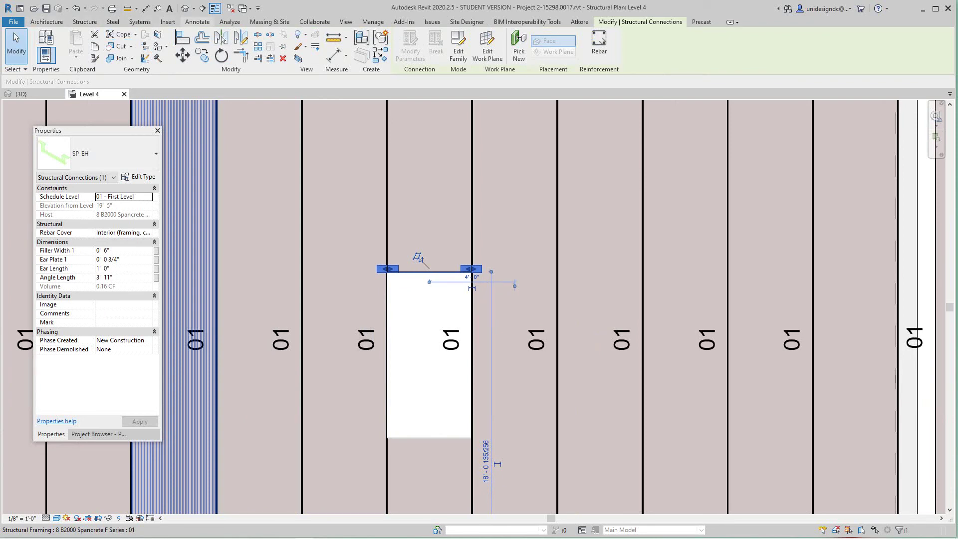
{"action": "left_click", "coordinate": [197, 22]}
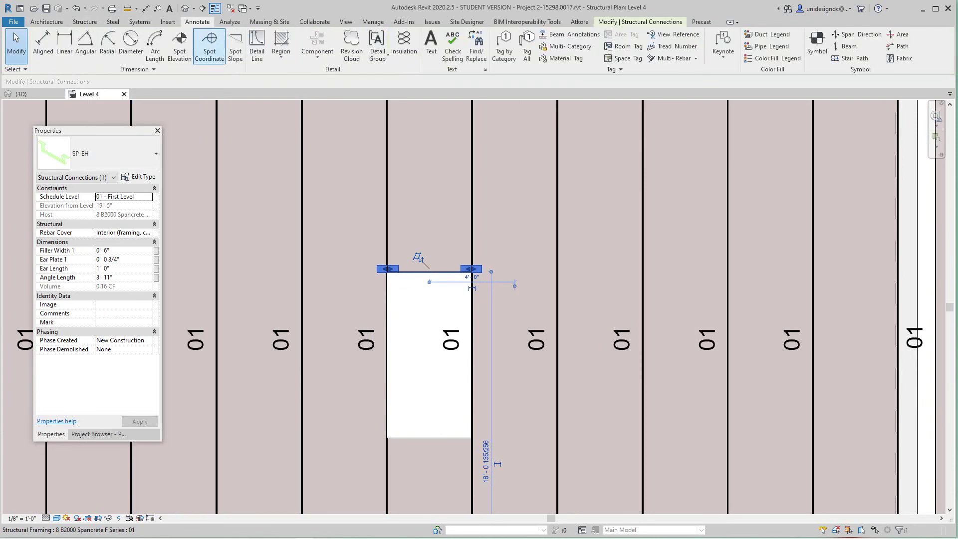
{"action": "left_click", "coordinate": [257, 45]}
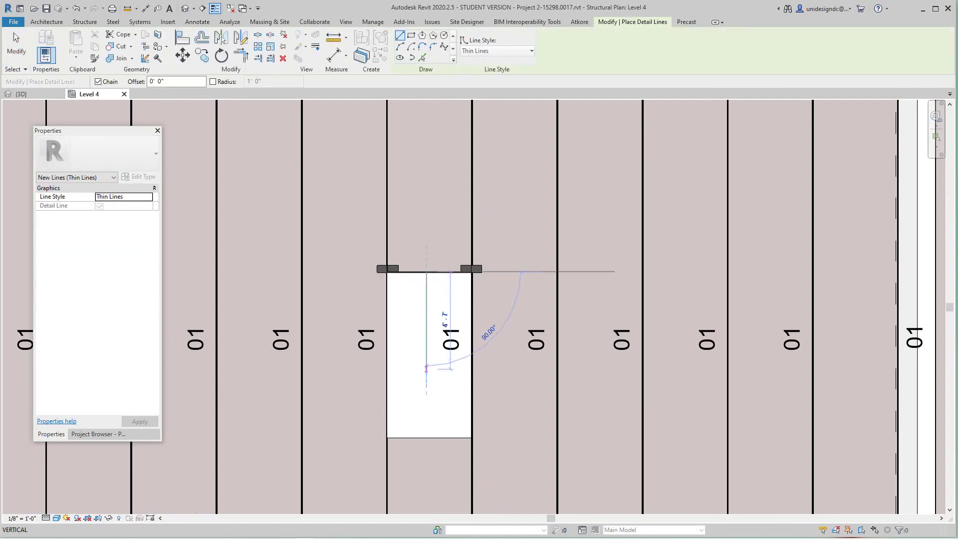
{"action": "left_click", "coordinate": [426, 438]}
{"action": "key", "text": "Escape"}
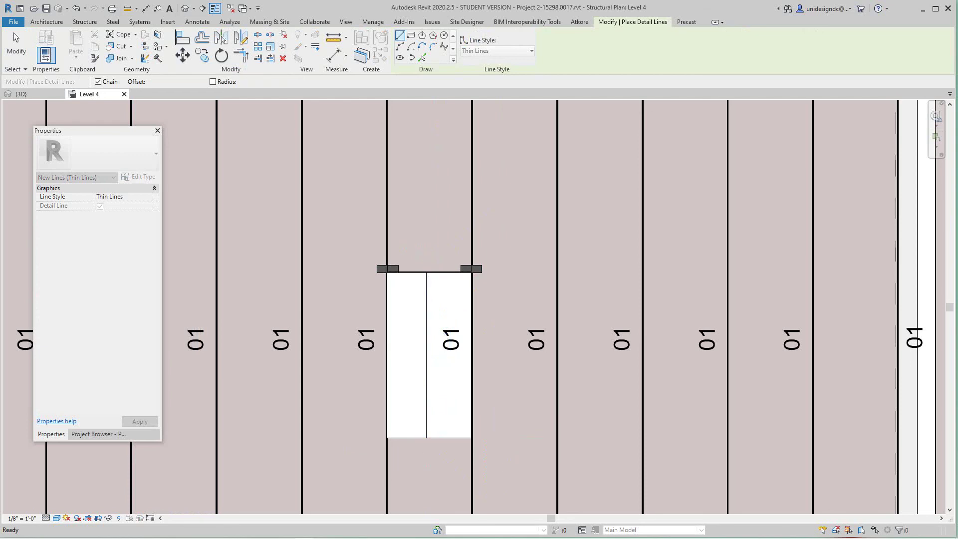
{"action": "key", "text": "Escape"}
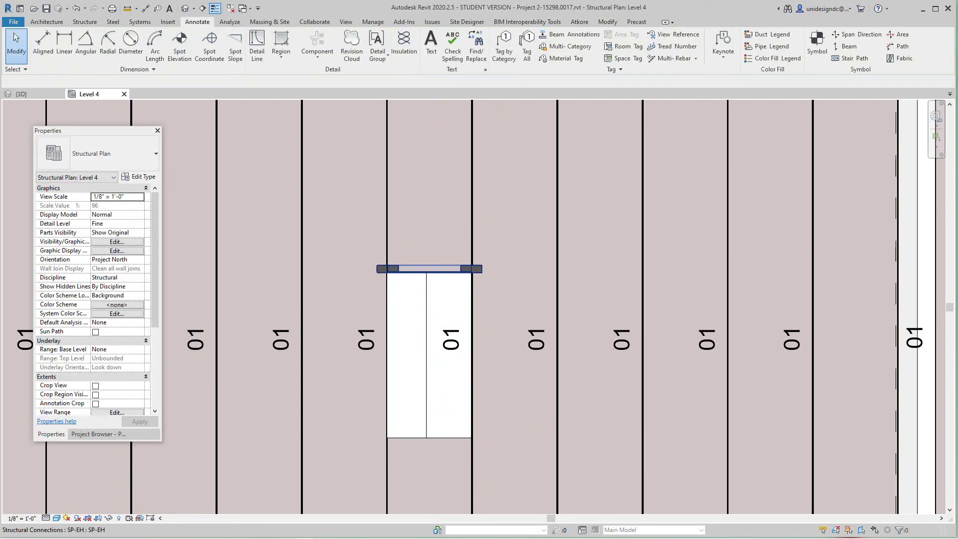
Mirror a copy of the SP-EH hanger onto the opening's lower edge about a horizontal axis drawn through the detail line's midpoint
{"action": "left_click", "coordinate": [430, 269]}
{"action": "key", "text": "d"}
{"action": "key", "text": "m"}
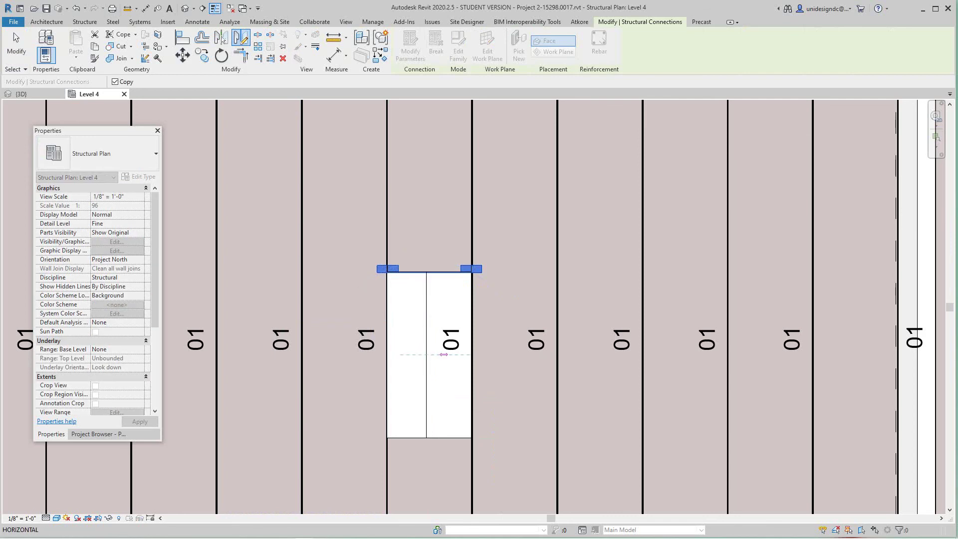
{"action": "left_click", "coordinate": [467, 354]}
{"action": "key", "text": "Escape"}
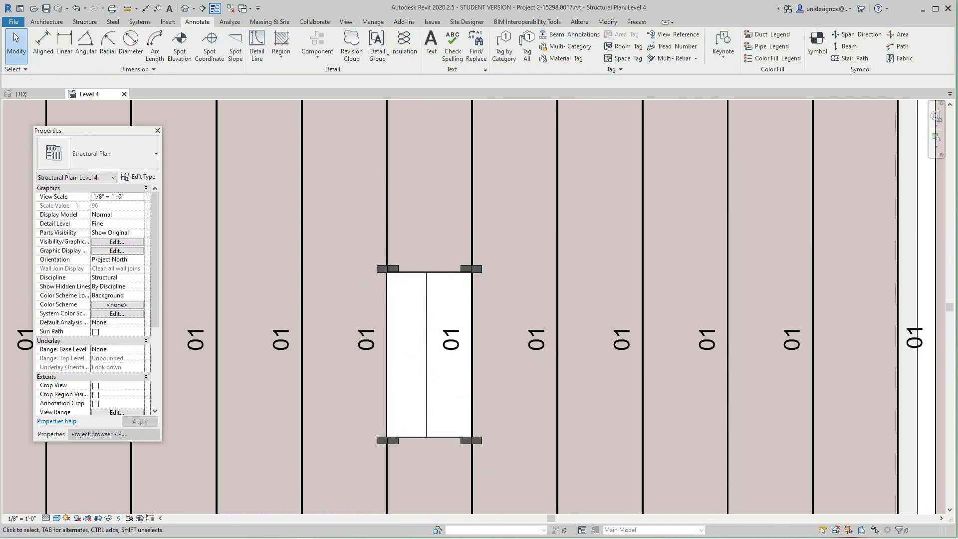
Examine both hangers at the opening and the complete plank layout over the walled rooms in the 3D view
{"action": "scroll", "coordinate": [451, 369], "scroll_direction": "down", "scroll_amount": 2}
{"action": "left_click", "coordinate": [22, 94]}
{"action": "scroll", "coordinate": [431, 380], "scroll_direction": "down", "scroll_amount": 4}
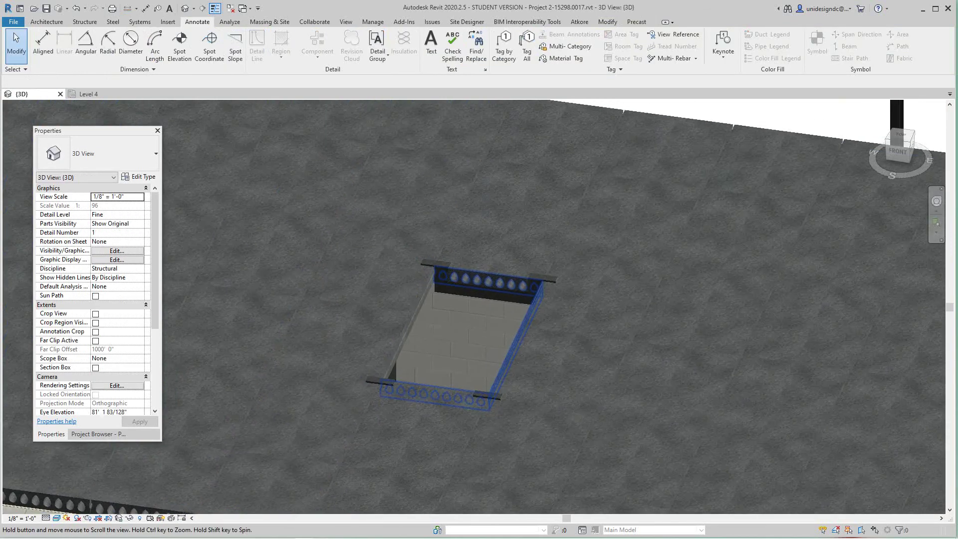
{"action": "scroll", "coordinate": [430, 372], "scroll_direction": "down", "scroll_amount": 1}
{"action": "left_click_drag", "start_coordinate": [898, 151], "coordinate": [886, 147]}
{"action": "middle_click_drag", "start_coordinate": [672, 394], "coordinate": [594, 289]}
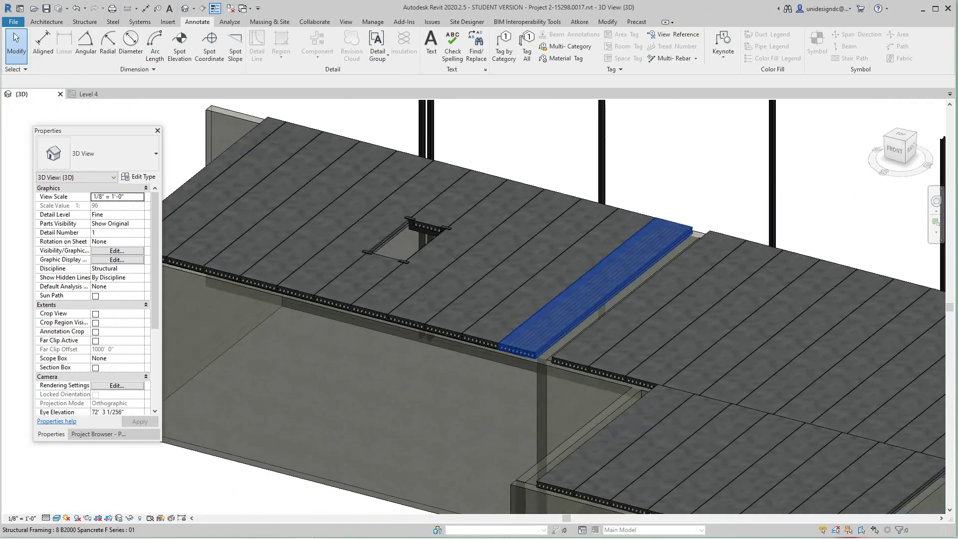
{"action": "middle_click_drag", "start_coordinate": [476, 367], "coordinate": [494, 351]}
{"action": "scroll", "coordinate": [591, 439], "scroll_direction": "down", "scroll_amount": 3}
{"action": "scroll", "coordinate": [495, 351], "scroll_direction": "down", "scroll_amount": 1}
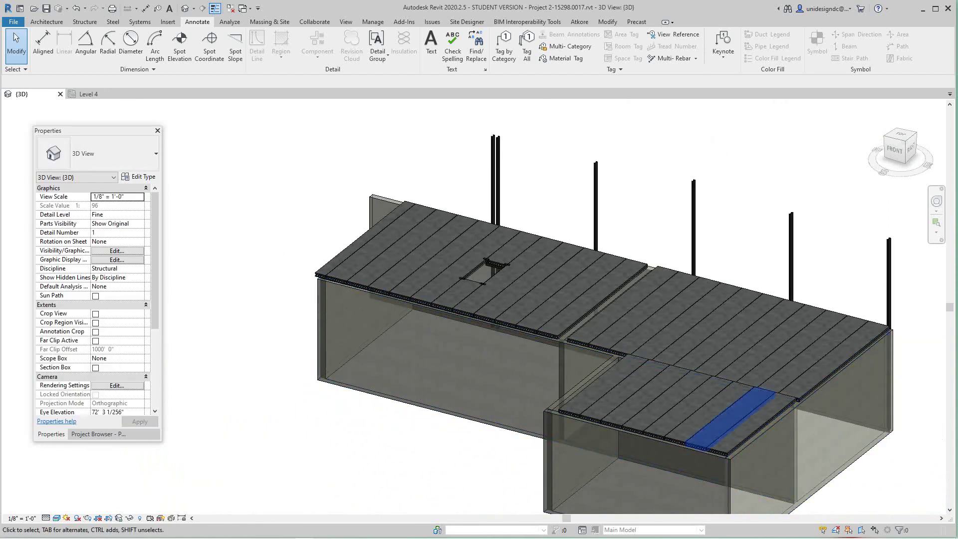
{"action": "scroll", "coordinate": [479, 480], "scroll_direction": "down", "scroll_amount": 1}
{"action": "middle_click_drag", "start_coordinate": [479, 480], "coordinate": [438, 441]}
{"action": "middle_click_drag", "start_coordinate": [562, 288], "coordinate": [553, 276]}
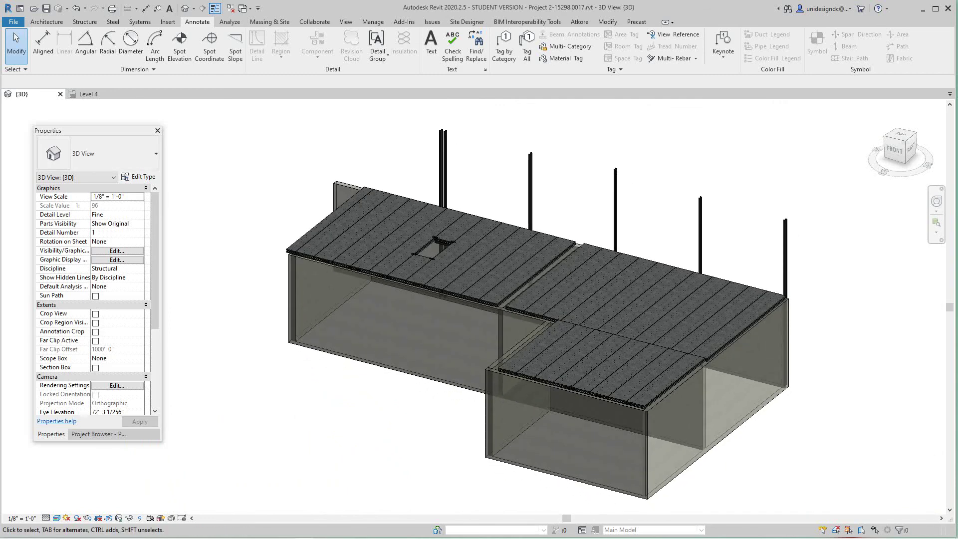
{"action": "scroll", "coordinate": [350, 390], "scroll_direction": "up", "scroll_amount": 1}
{"action": "mouse_move", "coordinate": [349, 389]}
{"action": "middle_mouse_down"}
{"action": "mouse_move", "coordinate": [339, 379]}
{"action": "mouse_move", "coordinate": [333, 386]}
{"action": "middle_mouse_up"}
{"action": "scroll", "coordinate": [340, 379], "scroll_direction": "down", "scroll_amount": 1}
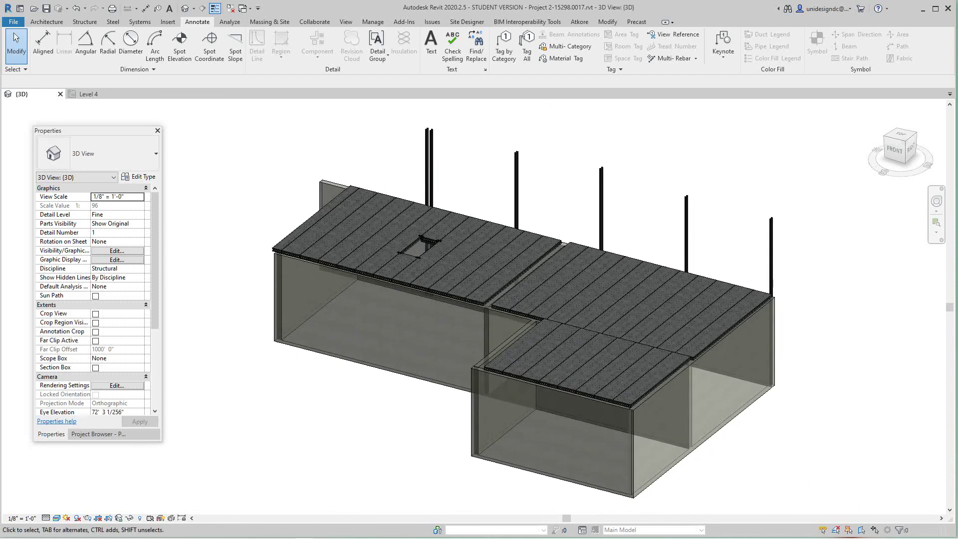
{"action": "left_click", "coordinate": [341, 532]}
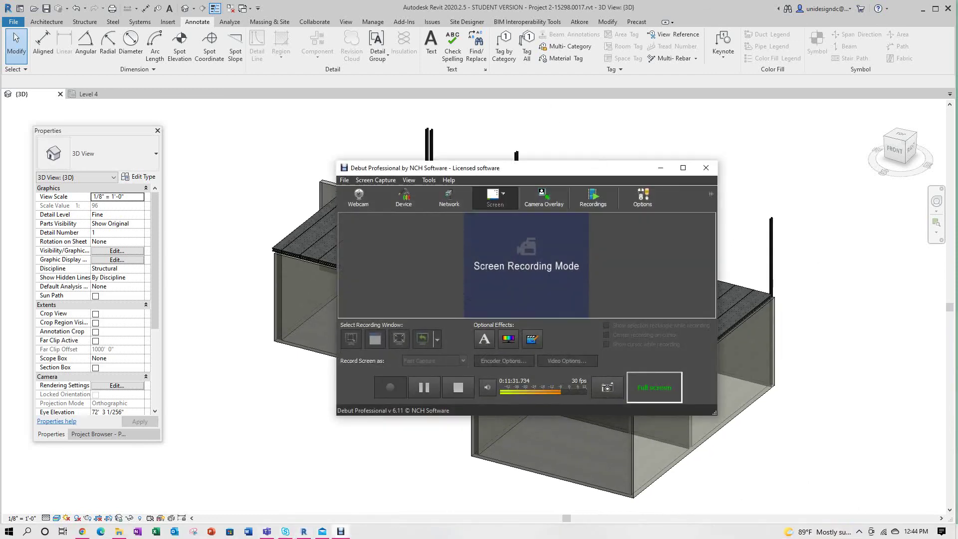